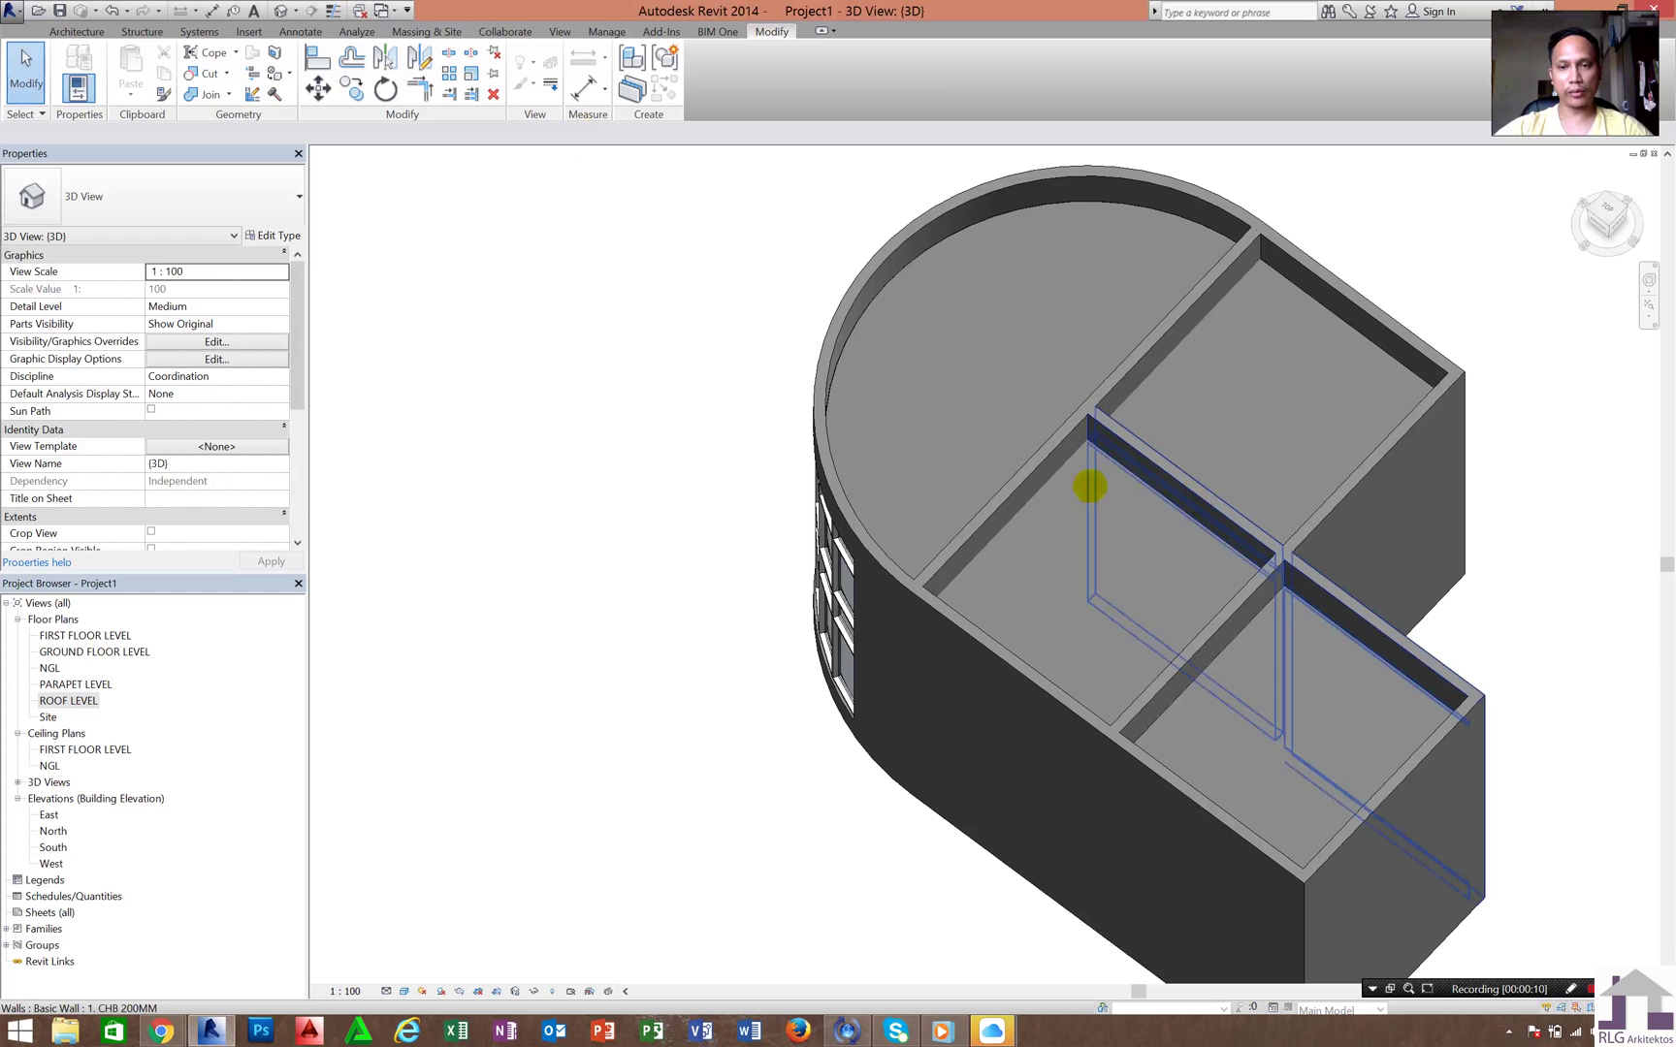
- Attach the top of the interior wall between the curved room and the rectangular rooms to the roof-level floor slab
left_click(1118, 511)
key("Escape")
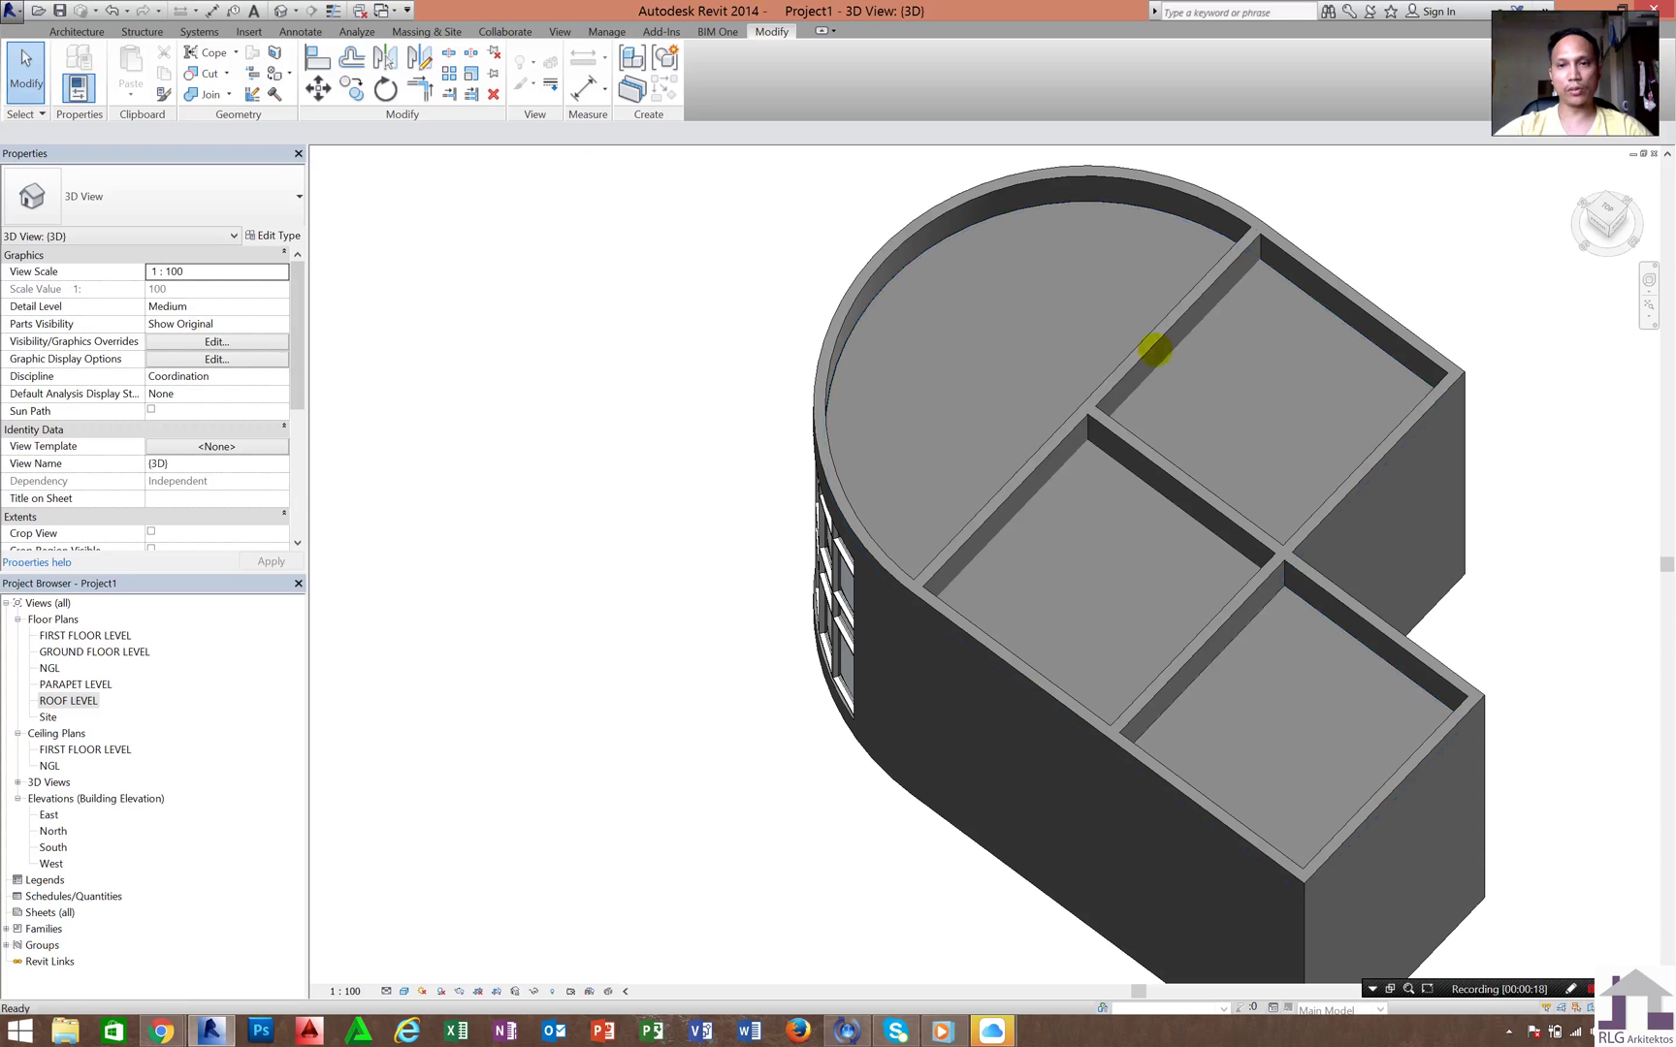
left_click(1154, 349)
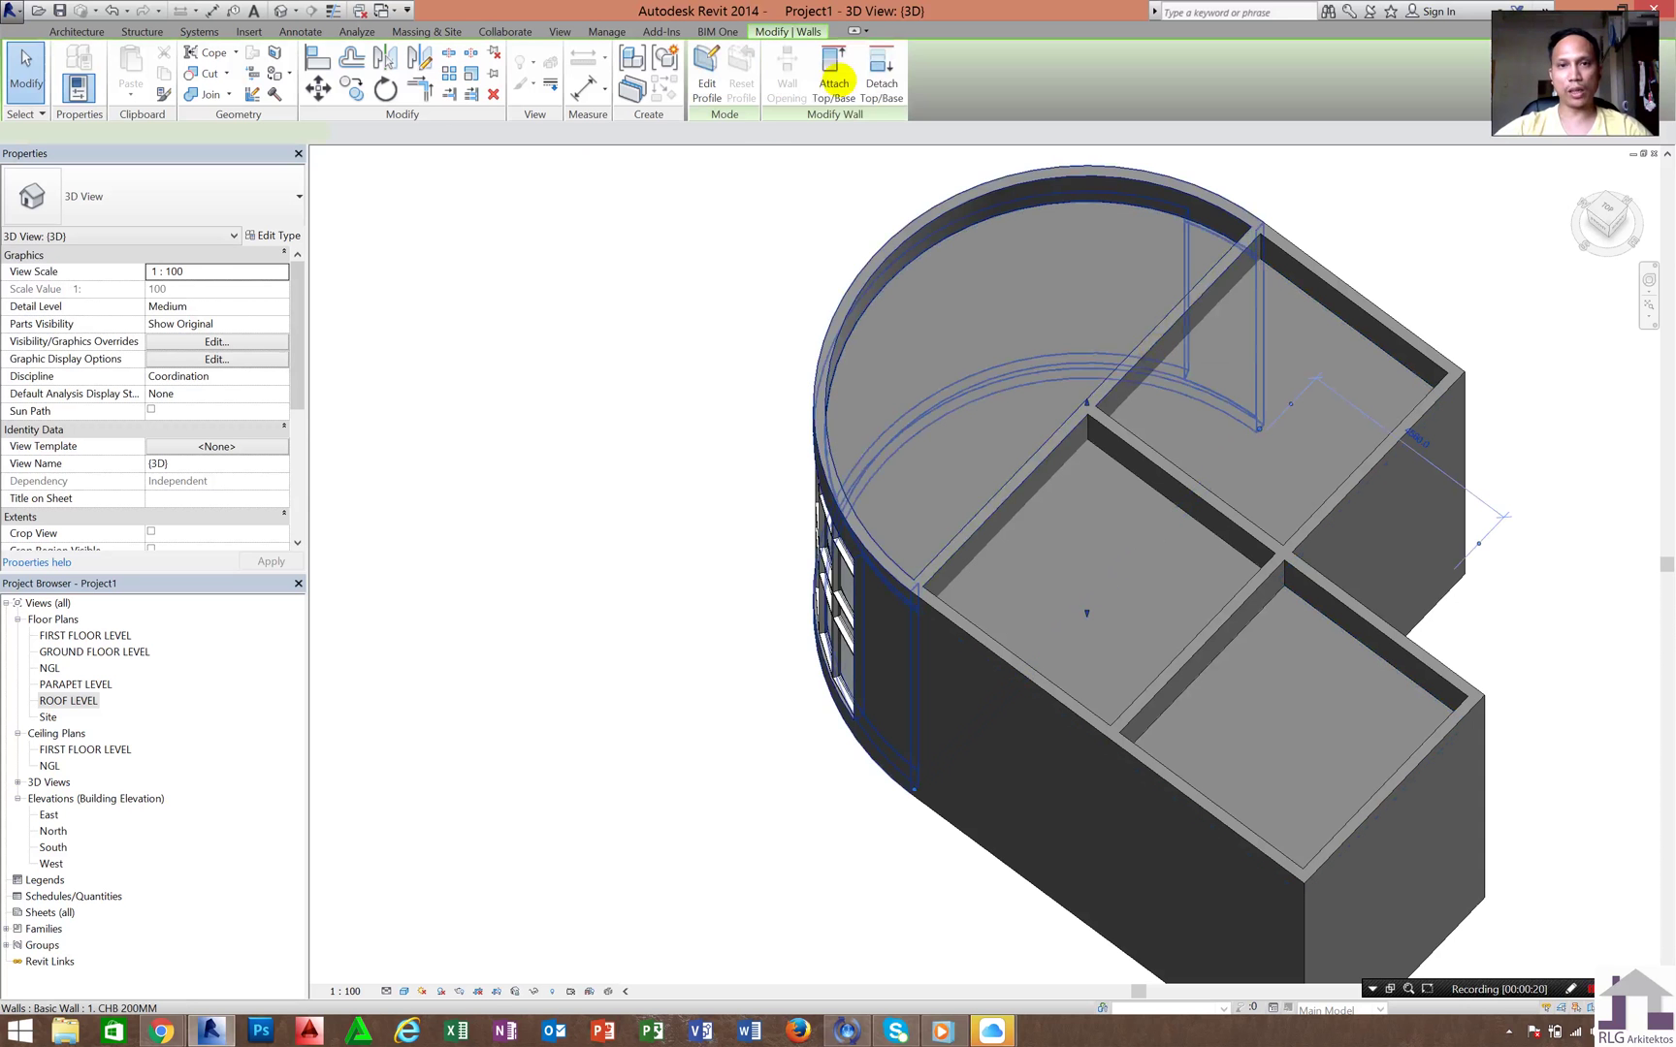
left_click(833, 73)
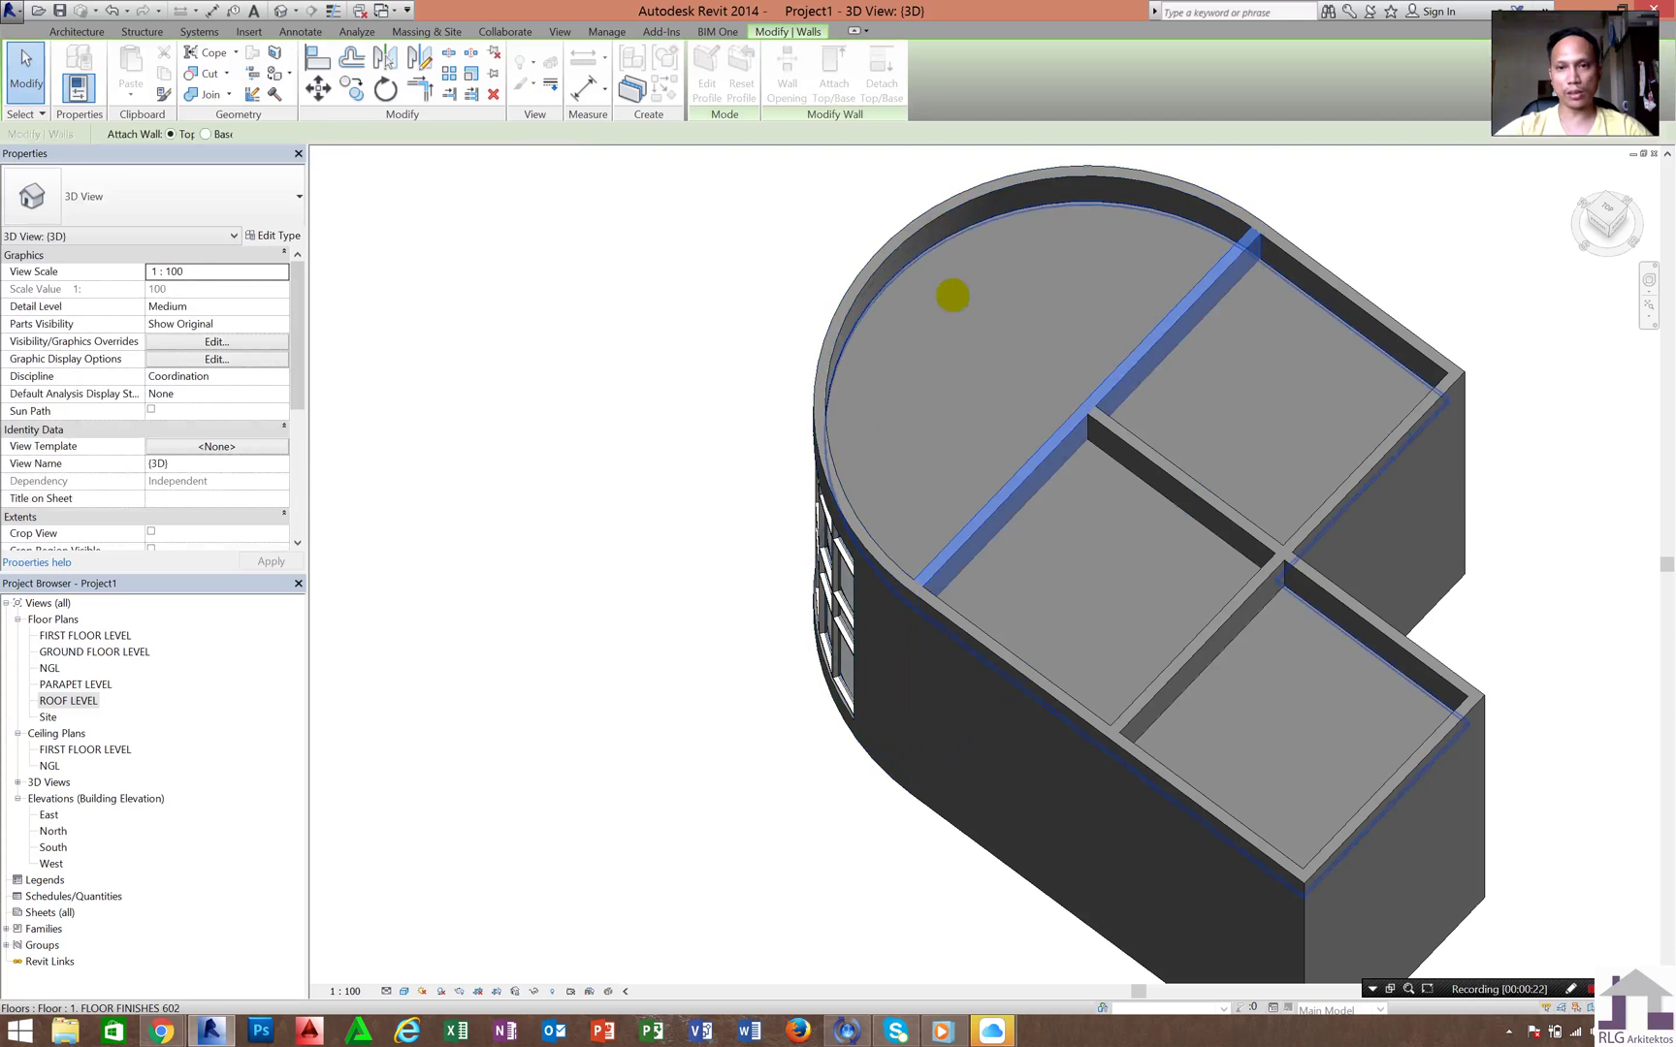
left_click(965, 310)
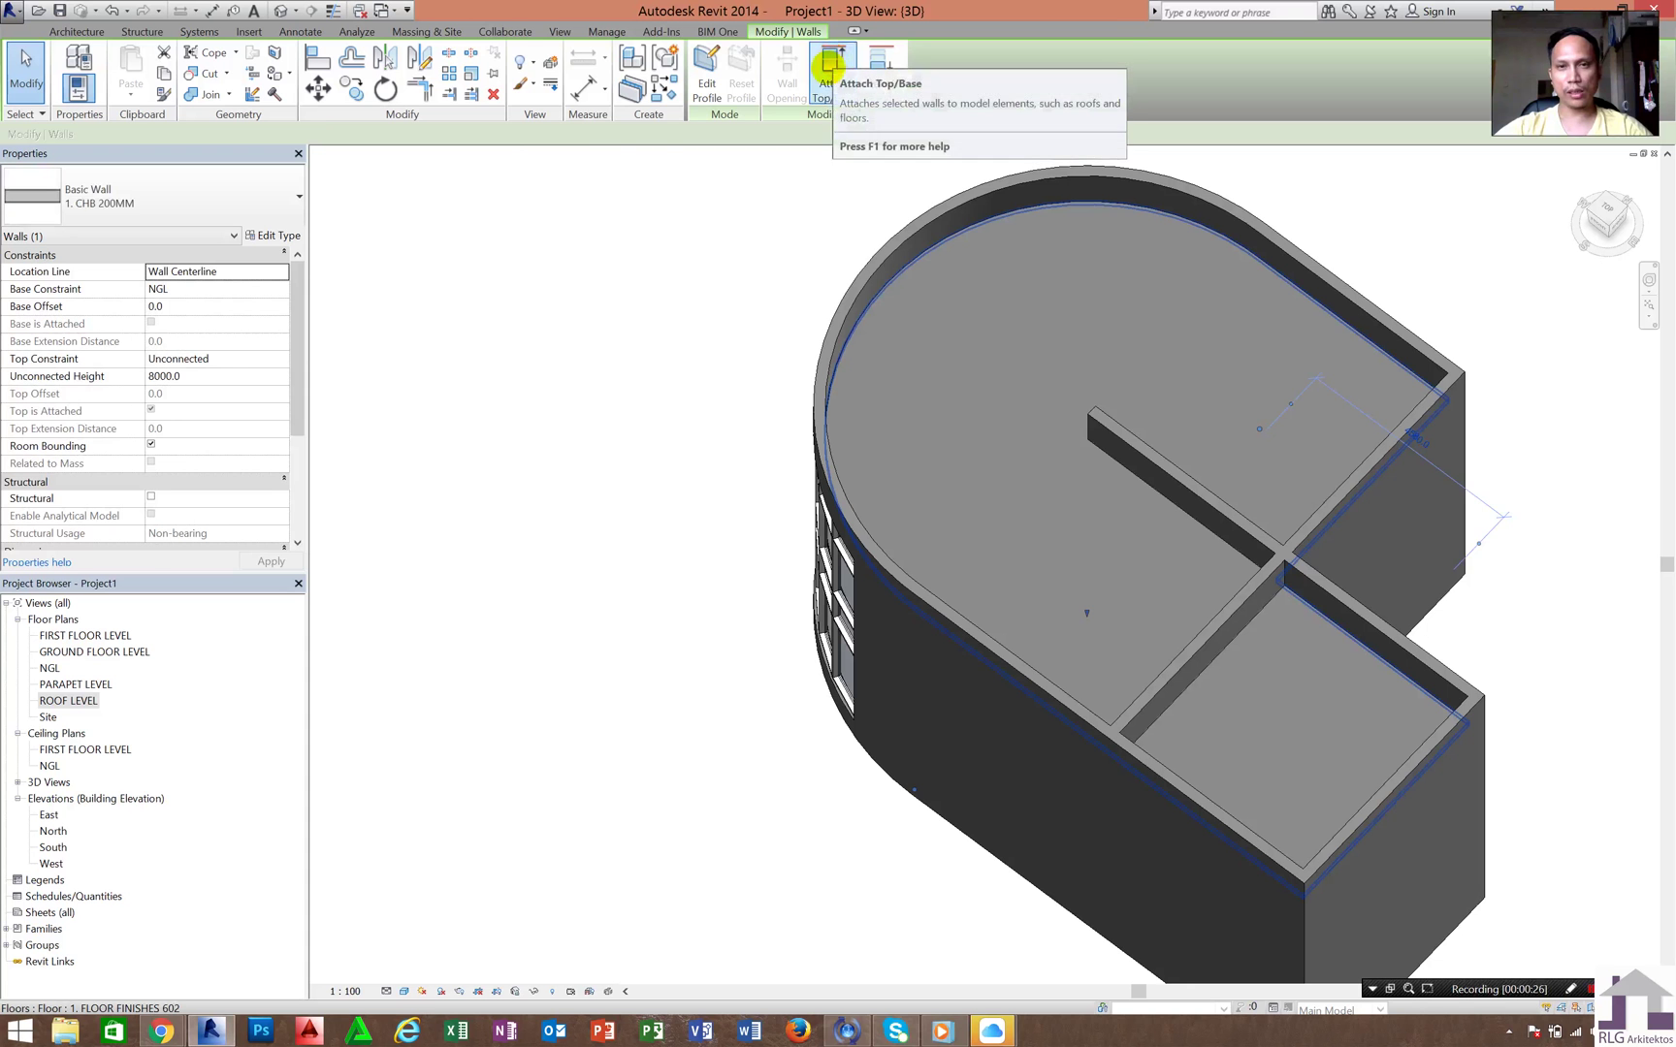
left_click(1215, 500)
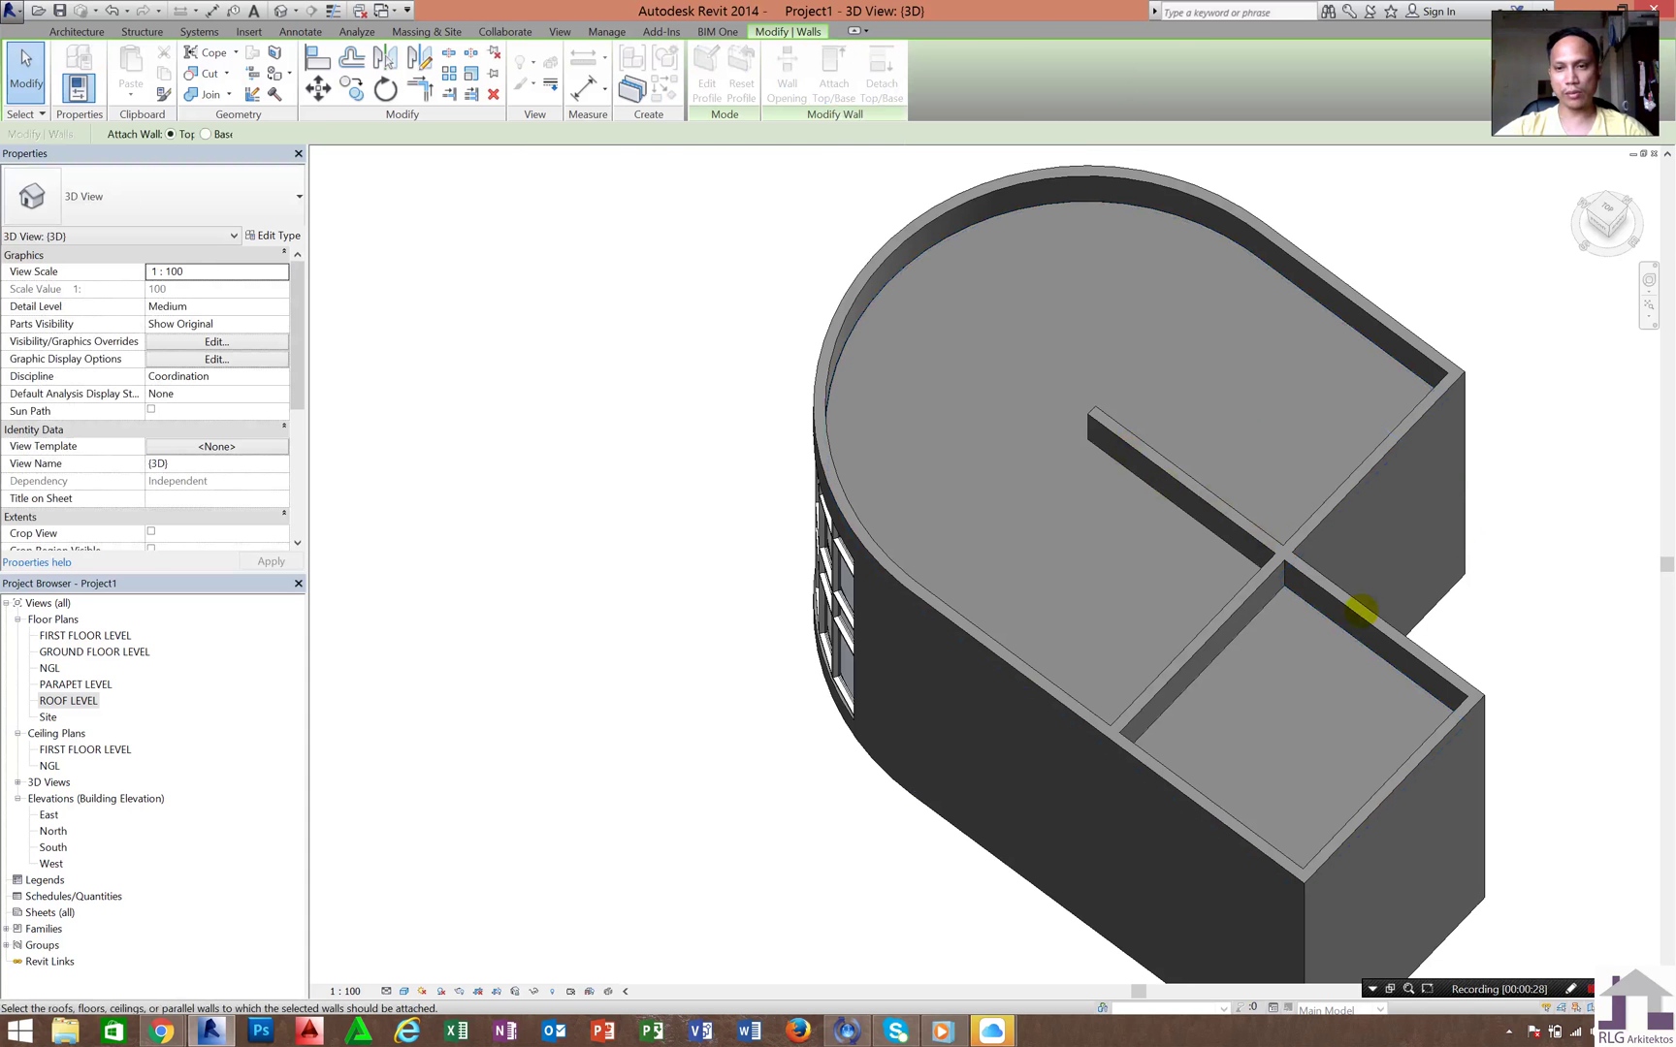
key("Escape")
key("Escape")
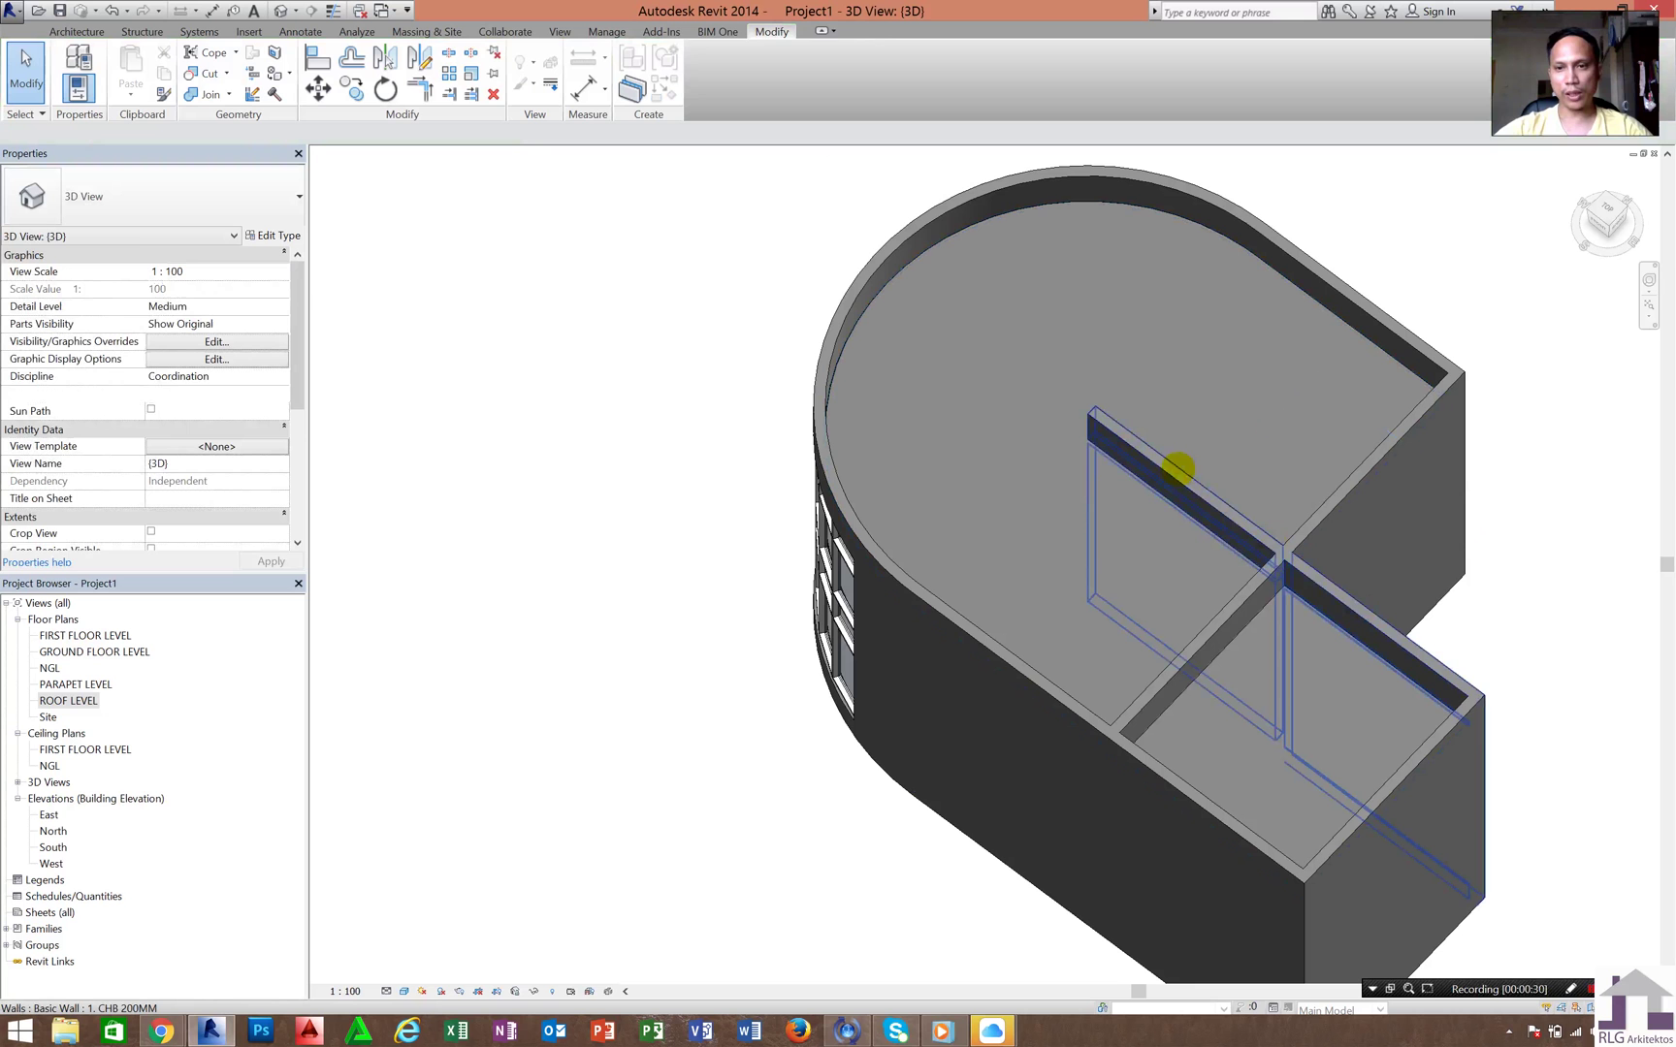
- Attach the top of the wall that runs from the middle of the building along the projecting wing to the roof-level floor slab
left_click(1195, 485)
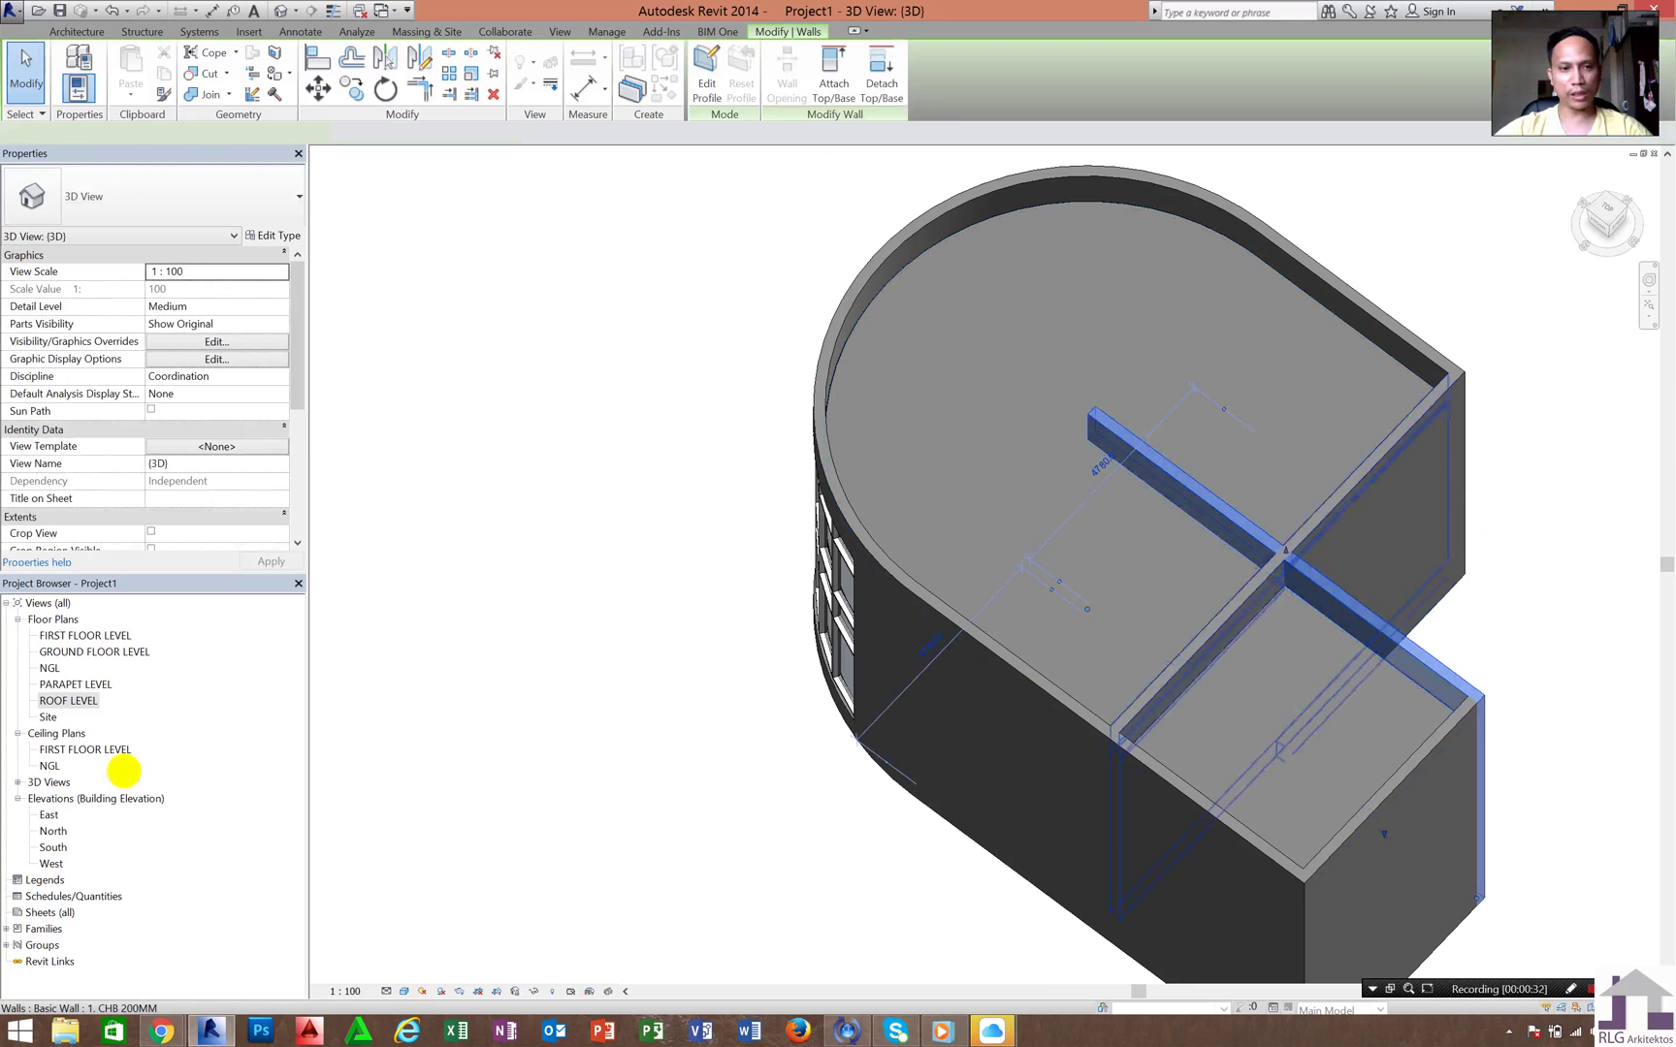
double_click(72, 702)
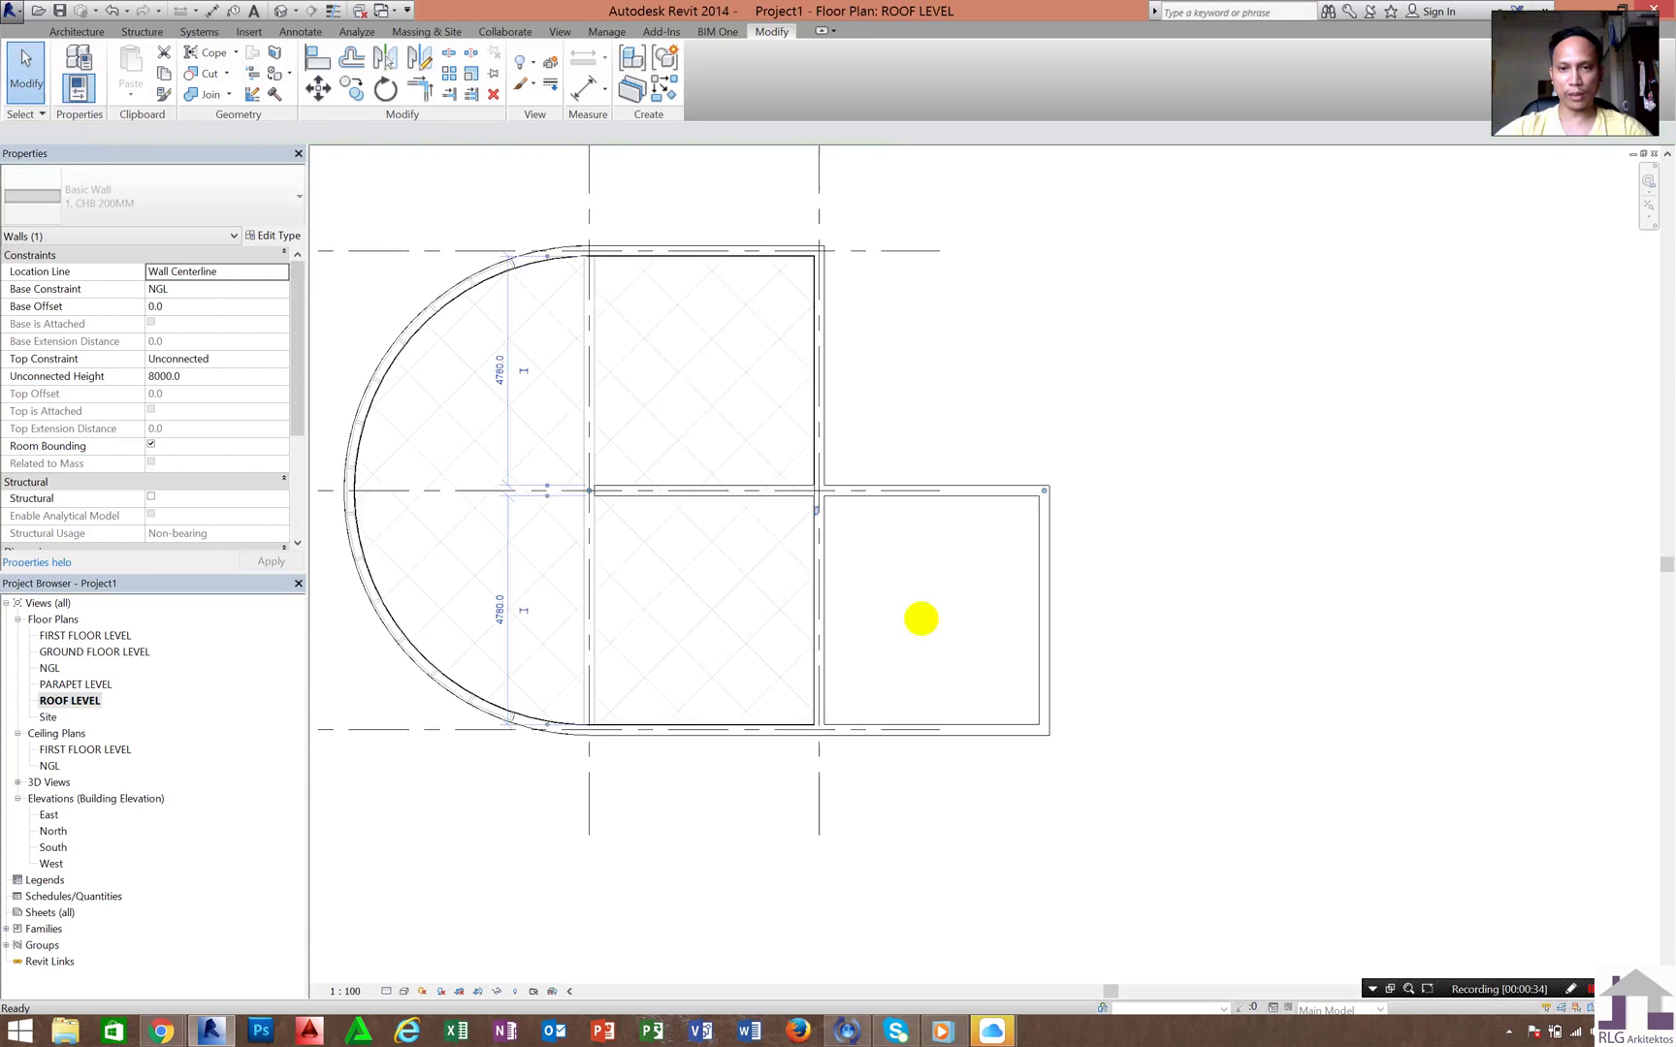
scroll(980, 472, "up", 2)
key("Escape")
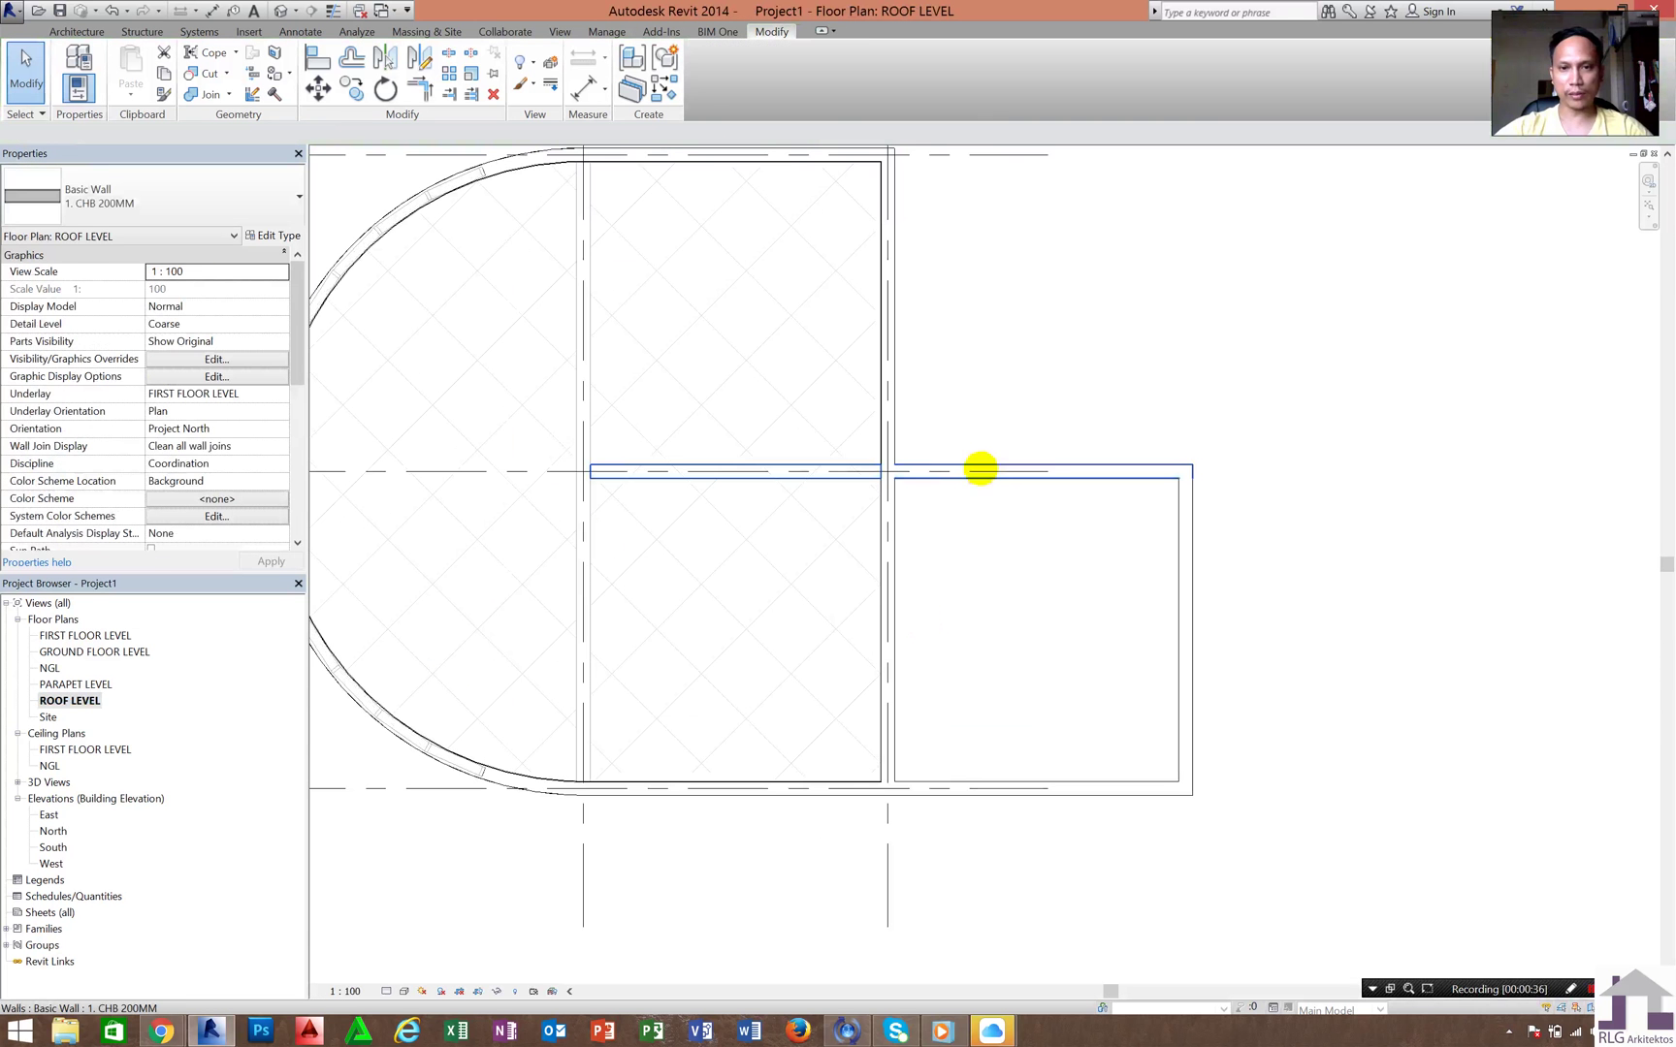
left_click(642, 470)
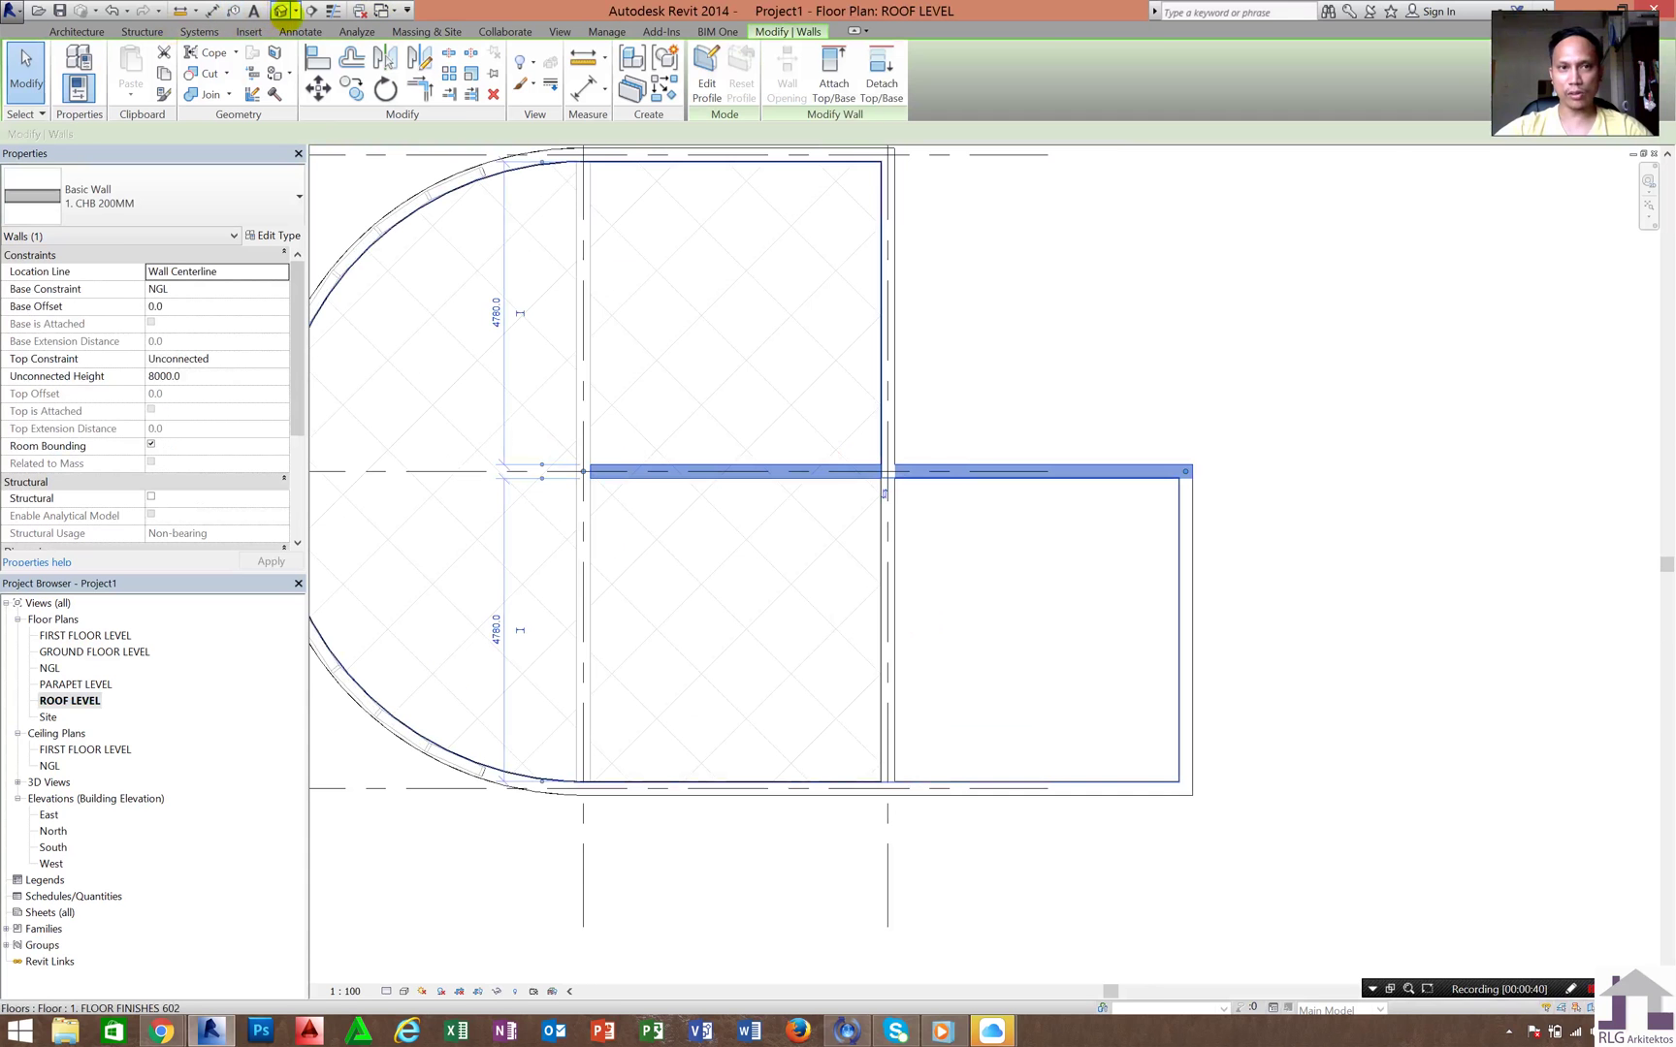
left_click(280, 10)
left_click(1171, 482)
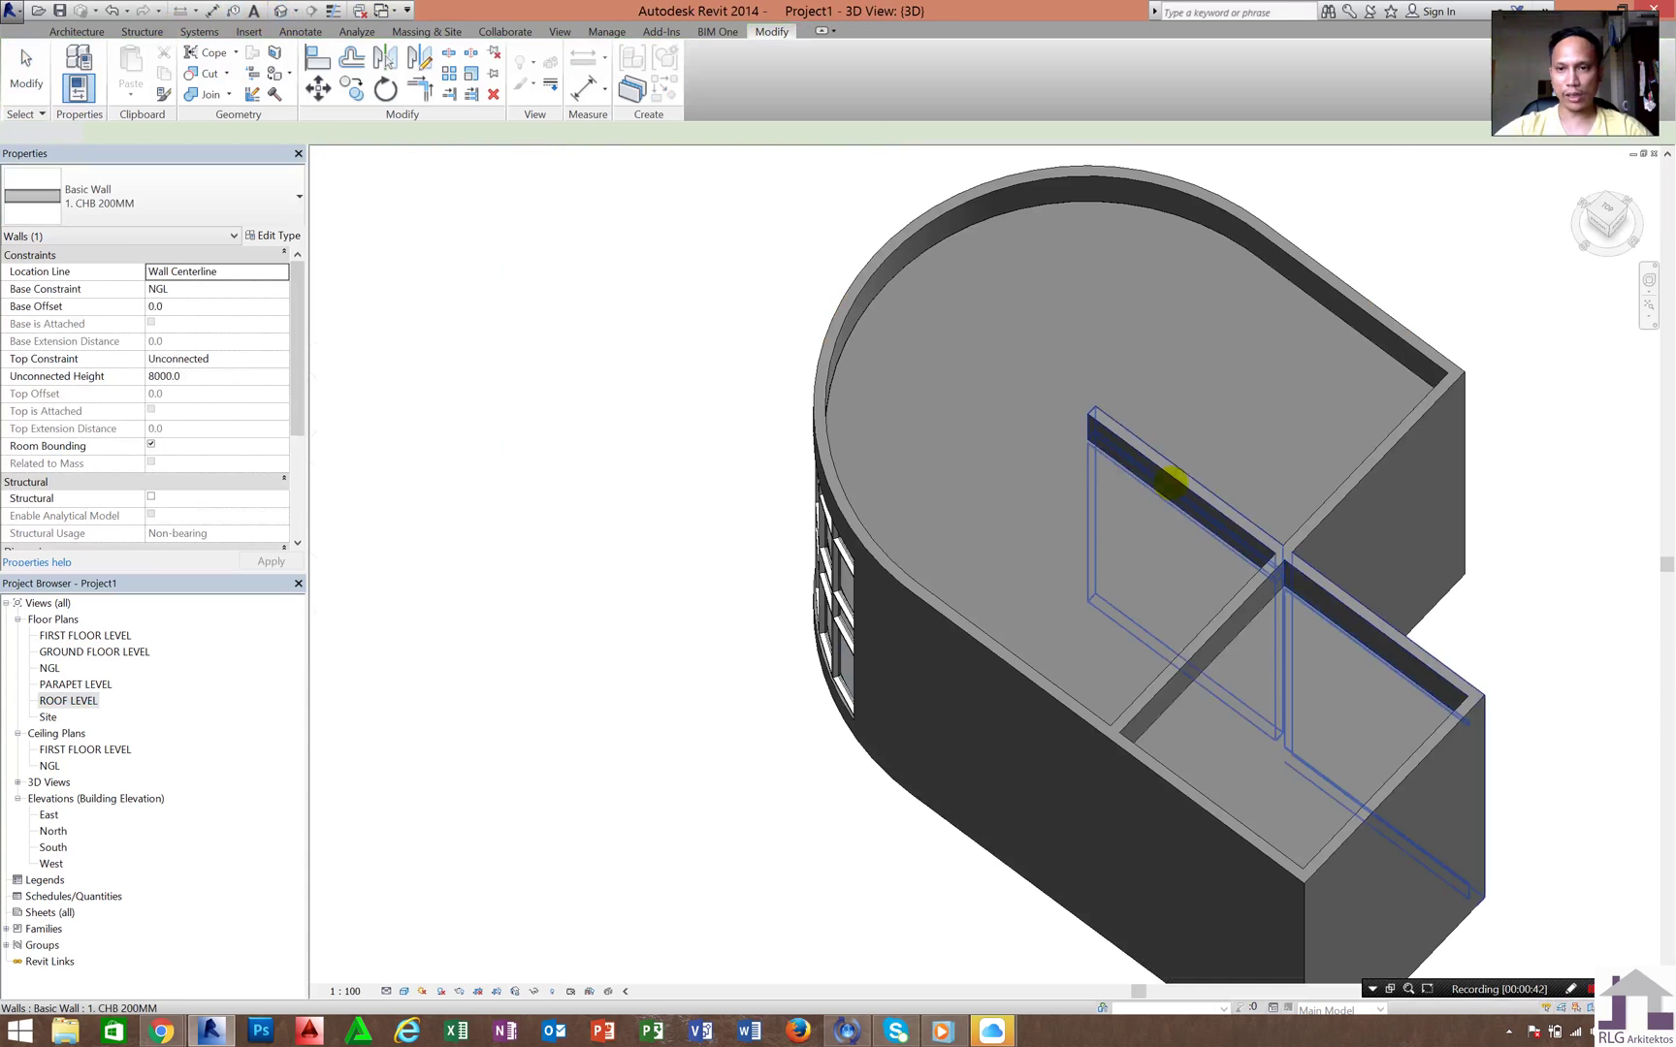
left_click(834, 60)
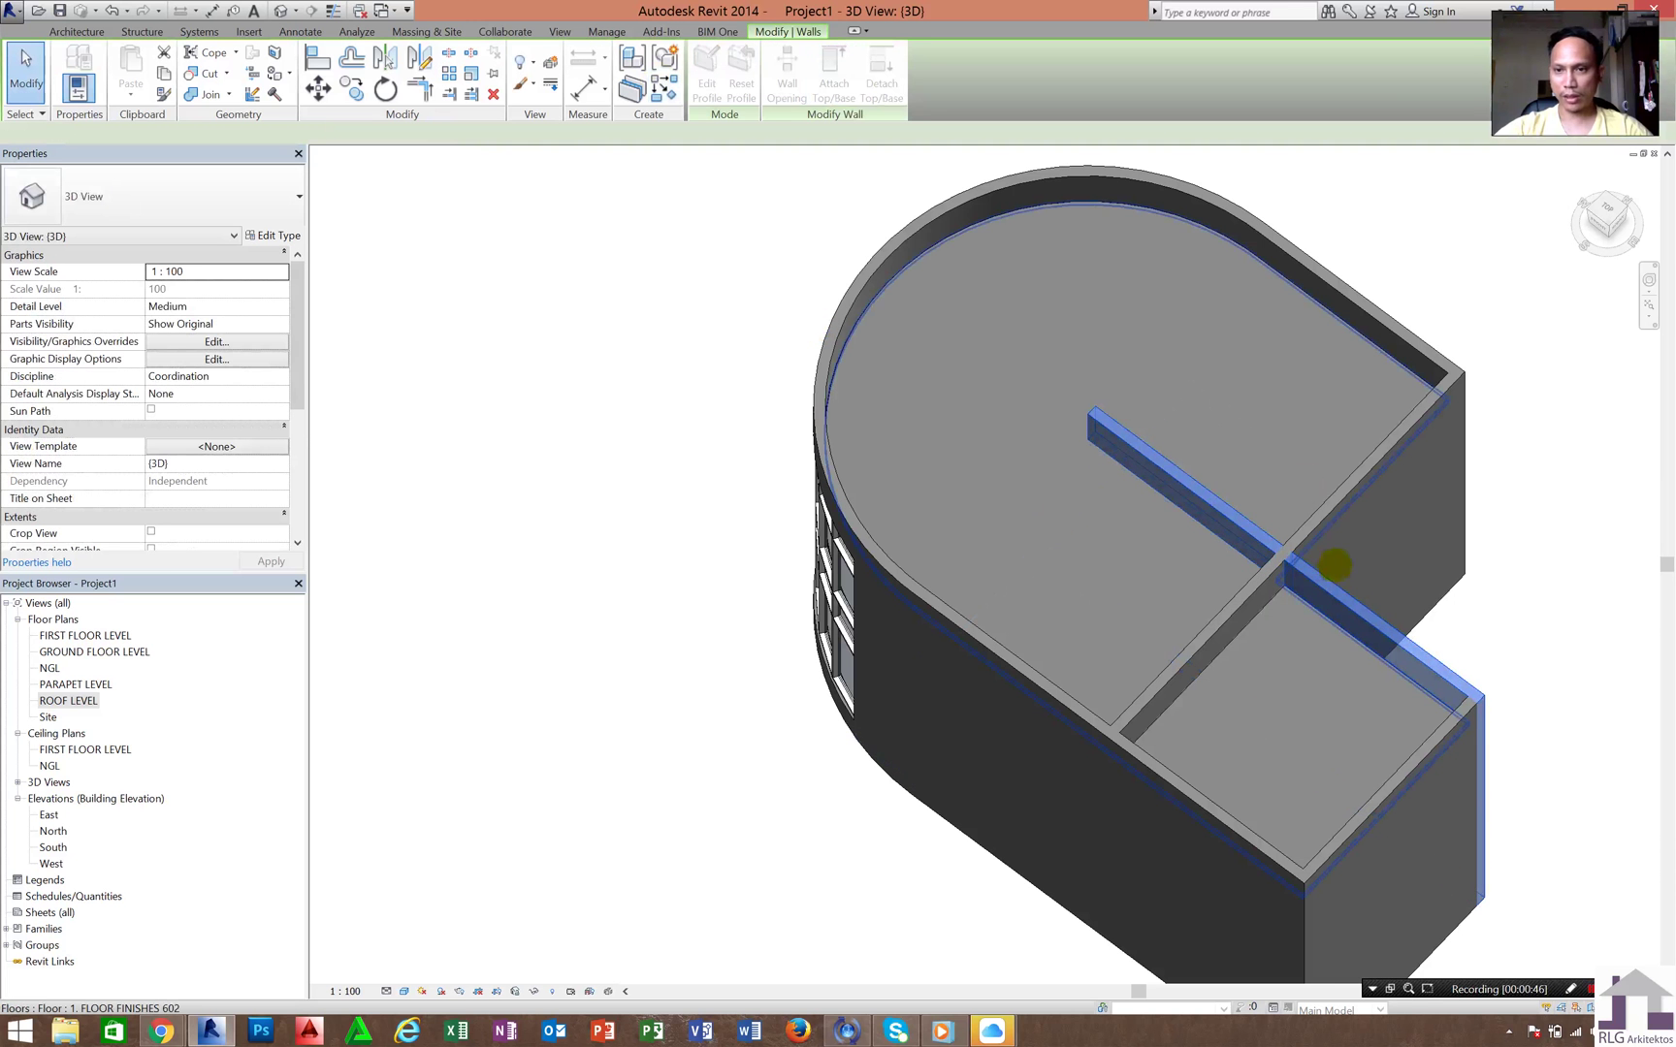
left_click(1339, 615)
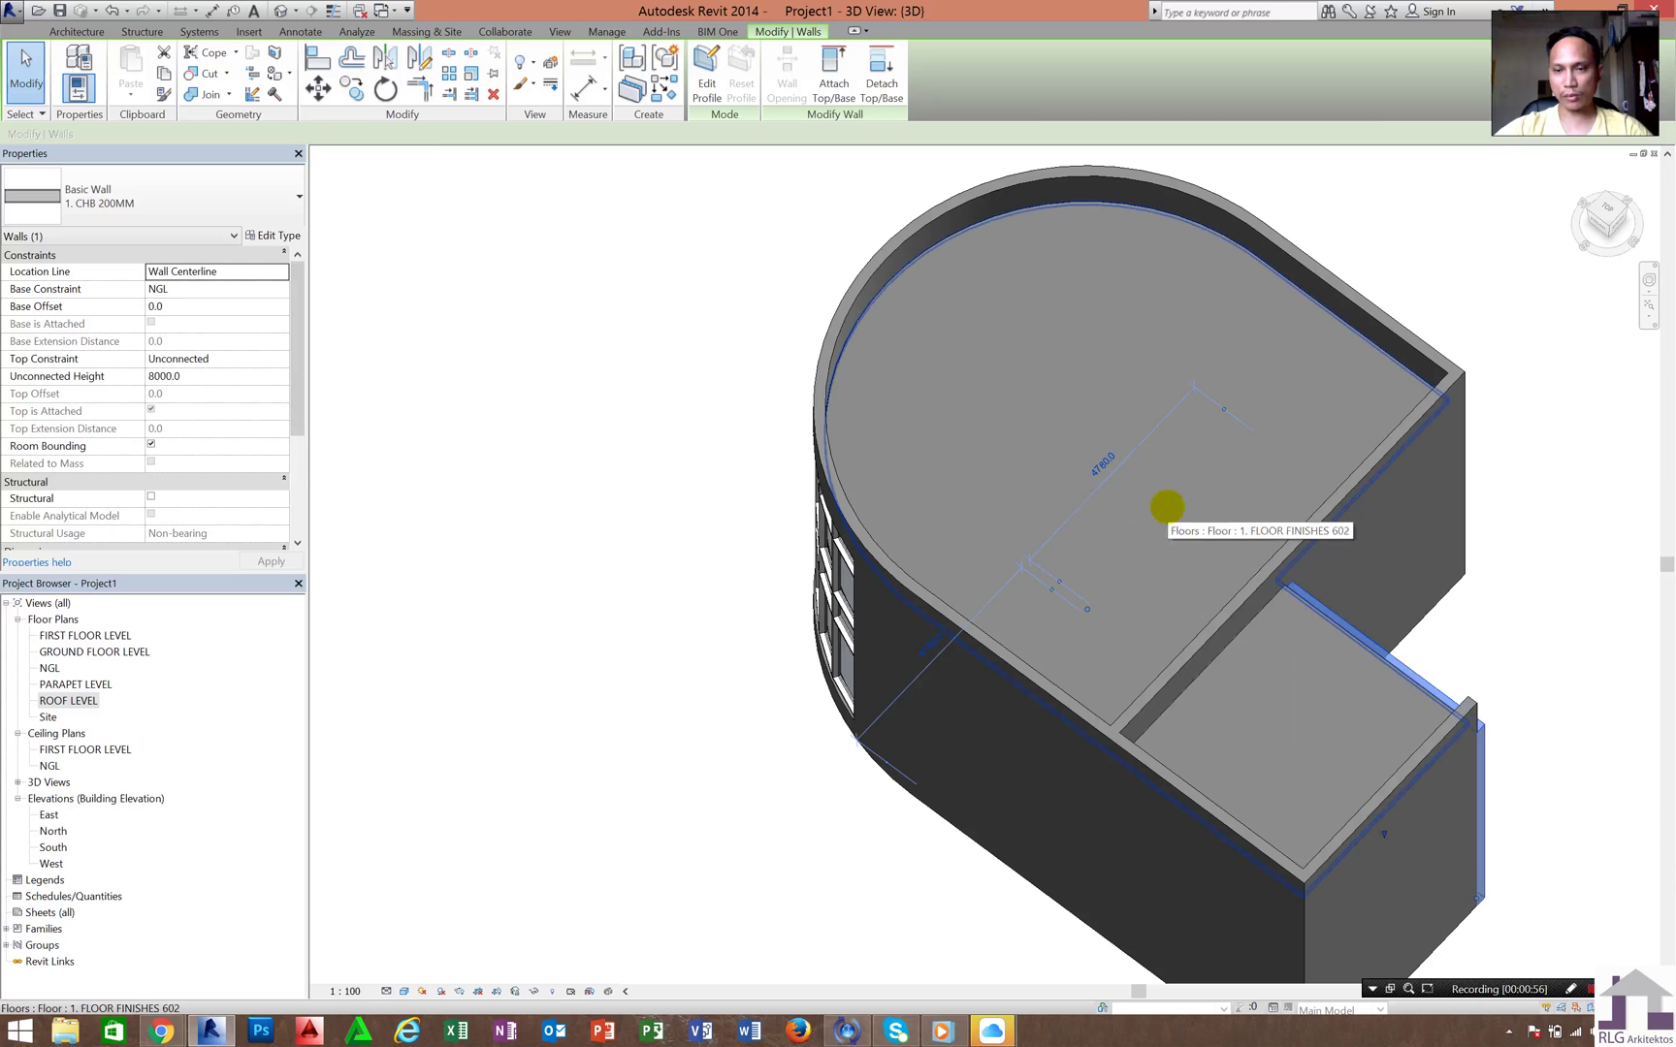
- Attach the top of the wall between the main block and the projecting wing to the roof-level floor slab
left_click(1238, 636)
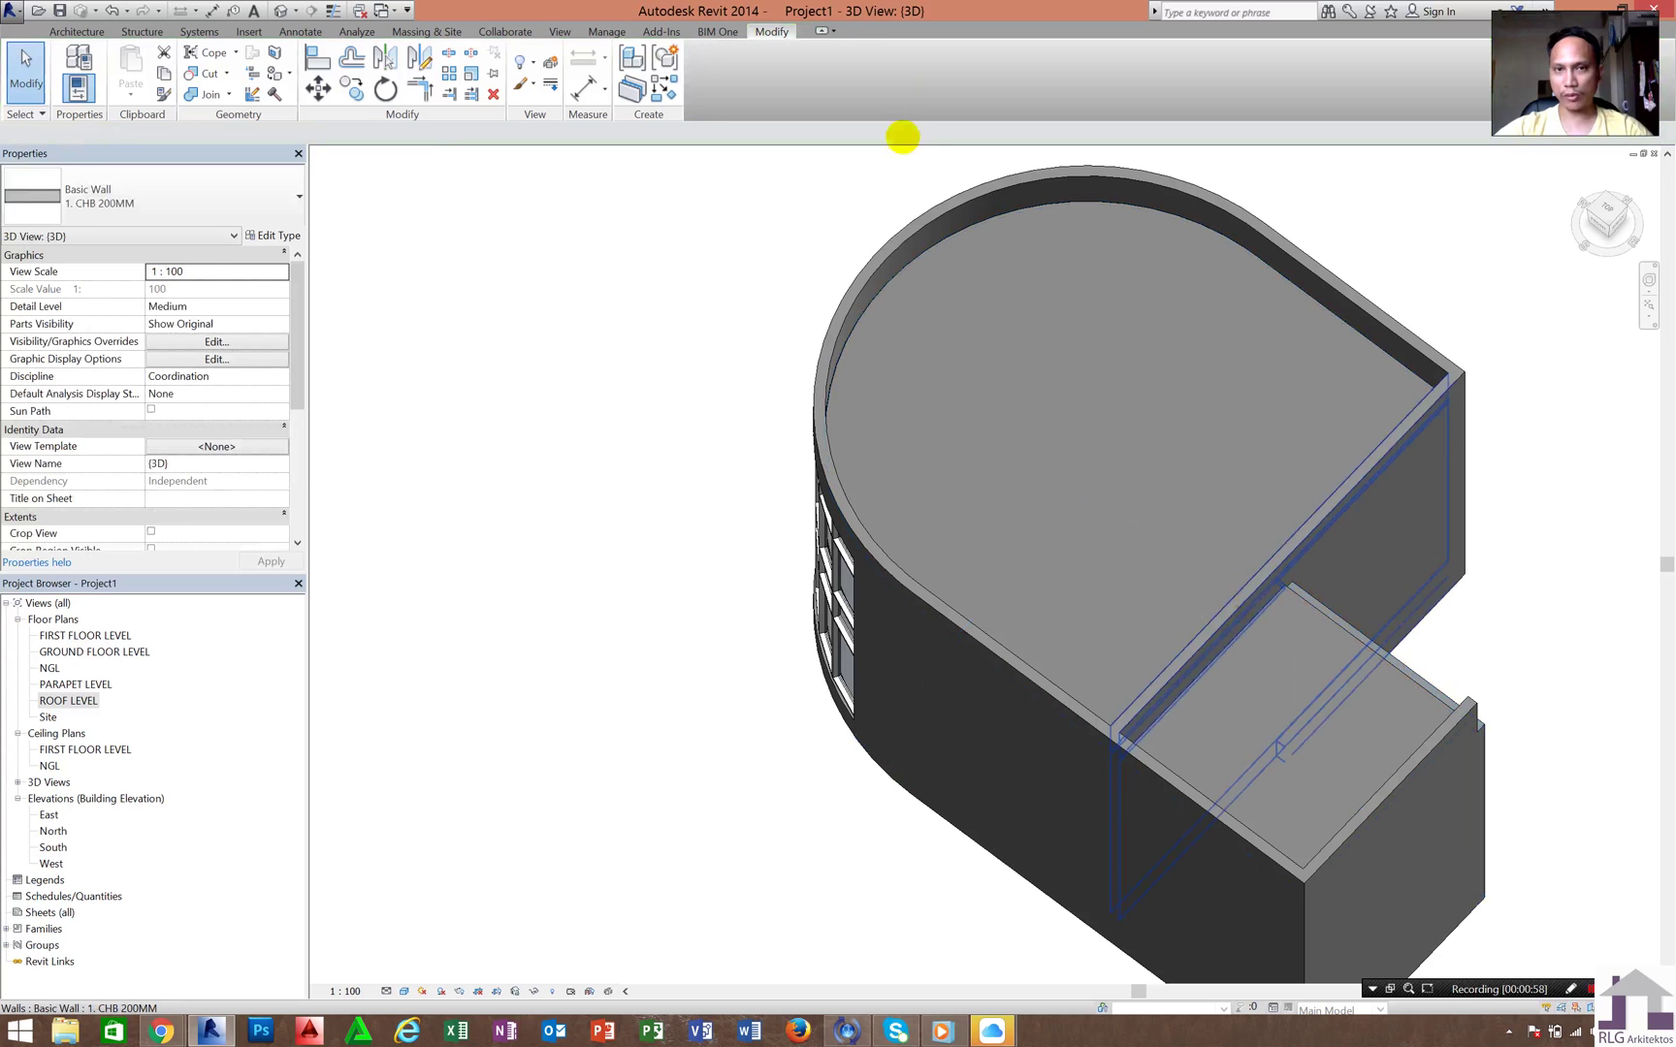
left_click(834, 75)
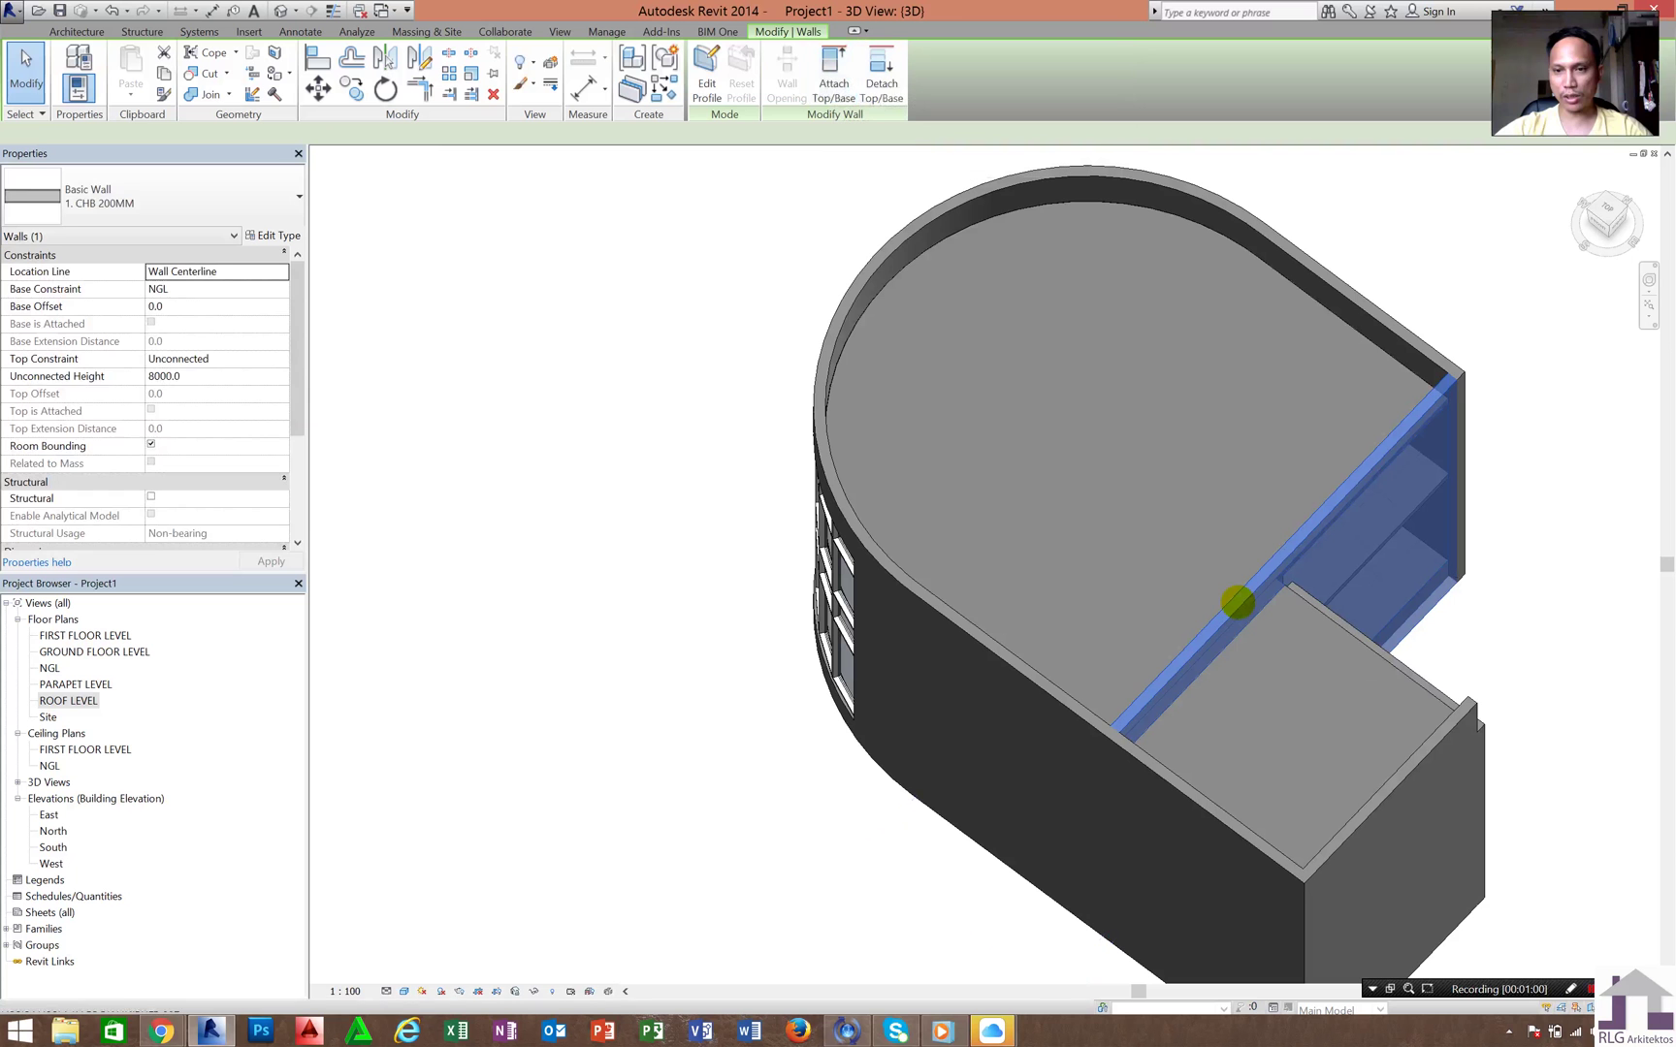
left_click(1452, 502)
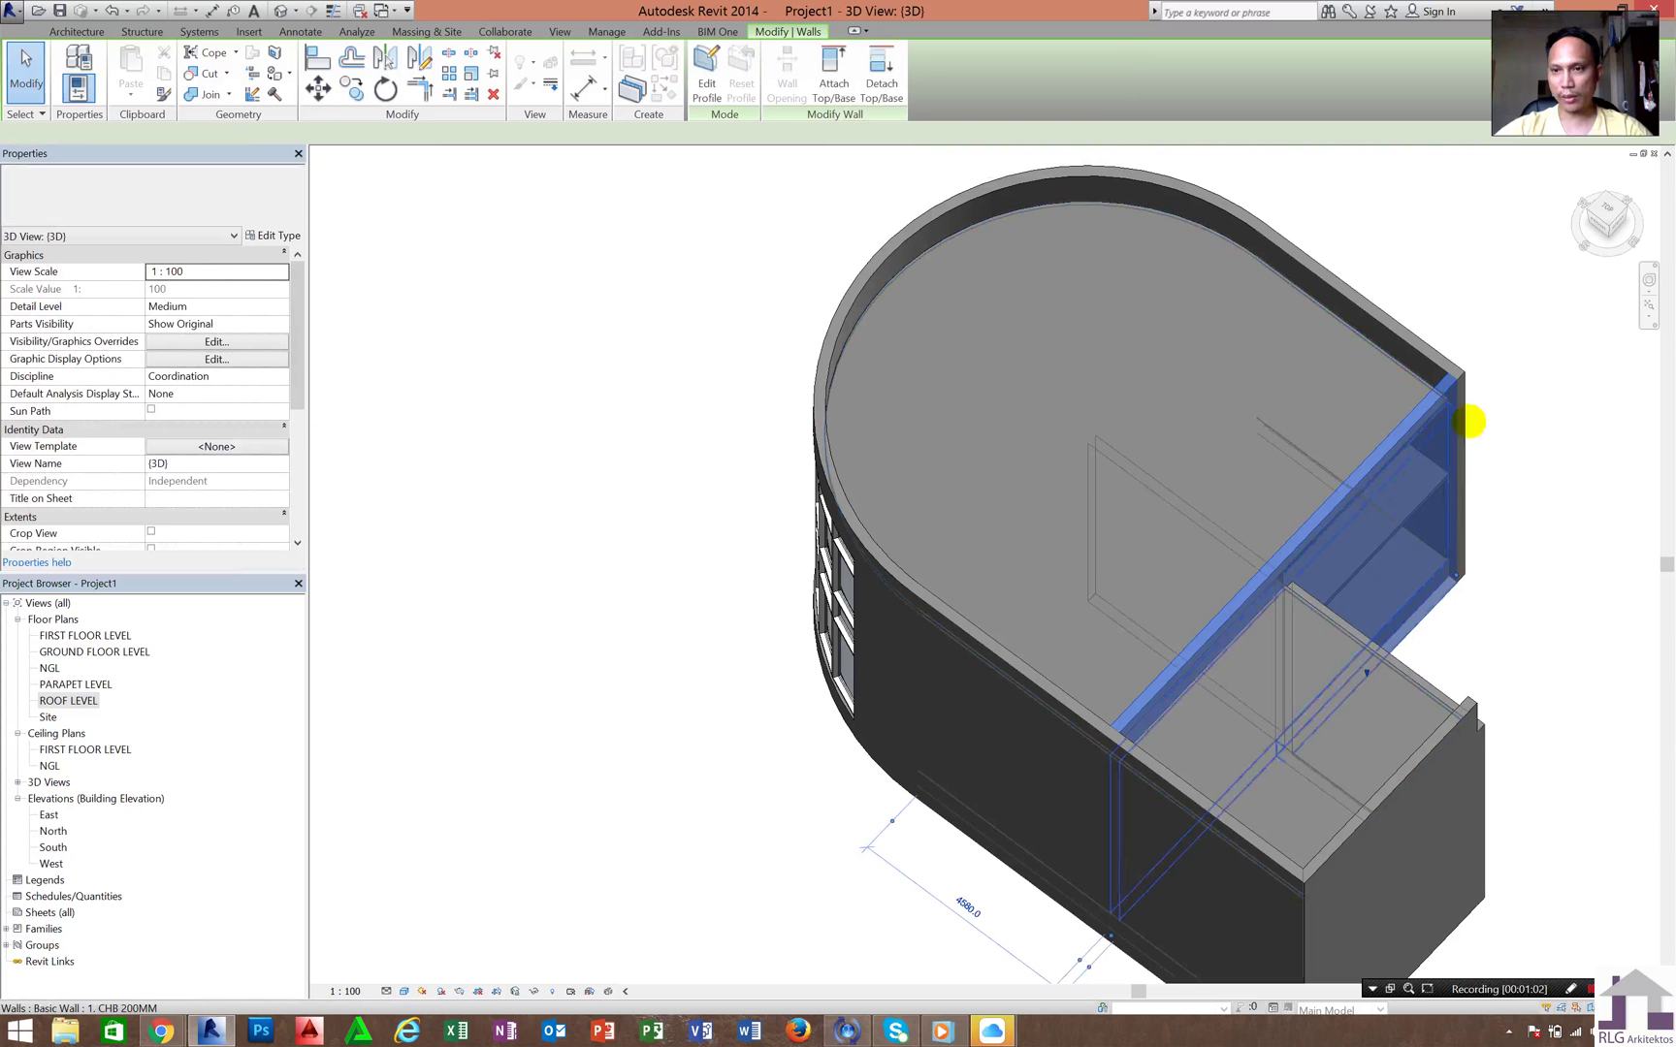
key("Escape")
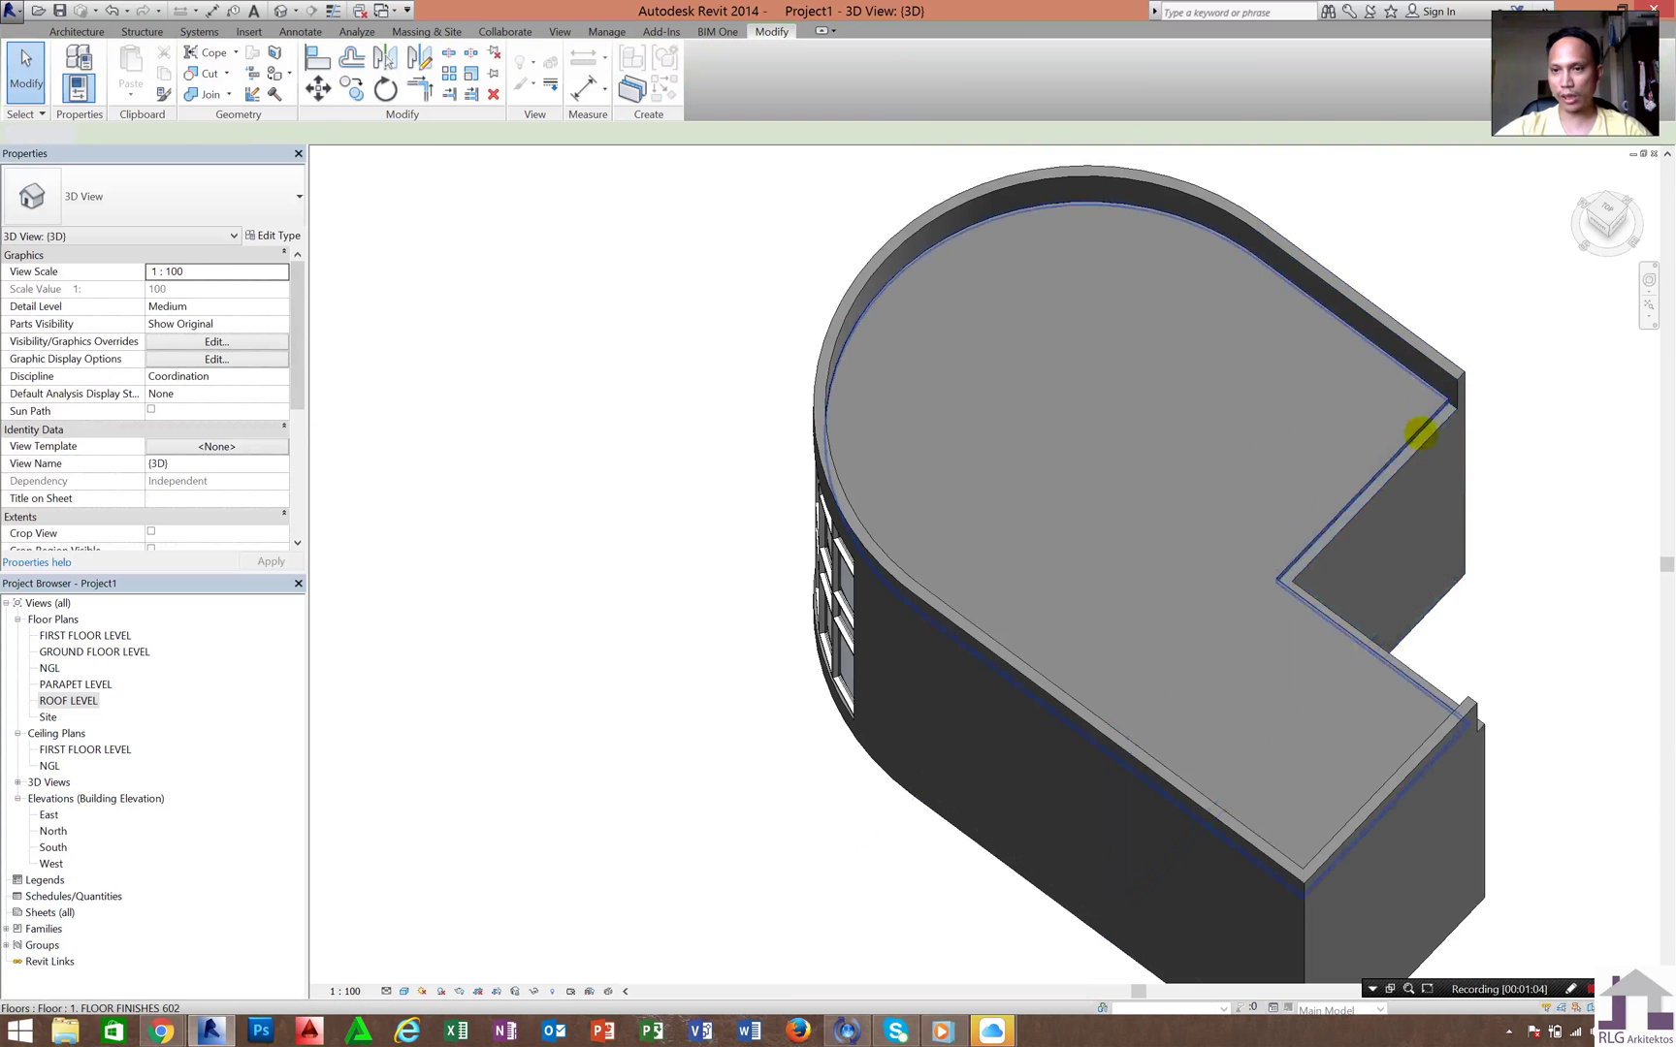
- Undo the three wall-to-floor attachments
scroll(1422, 431, "up", 5)
scroll(1481, 393, "down", 5)
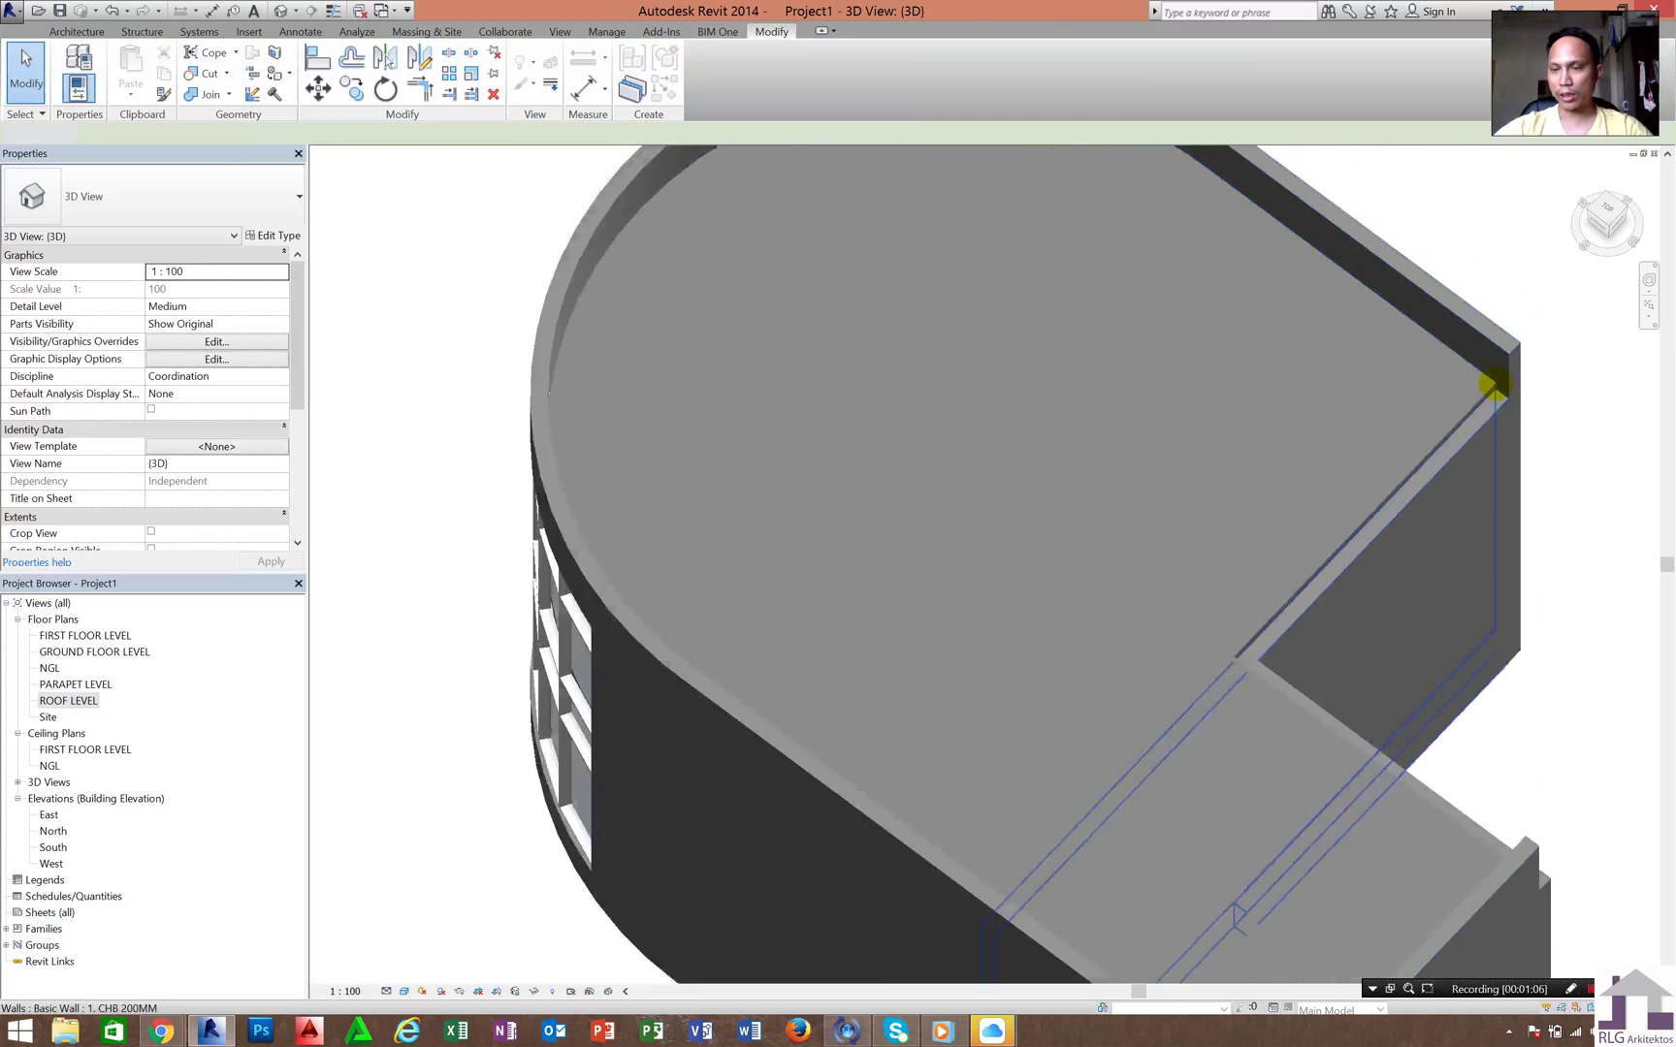
scroll(1487, 383, "up", 2)
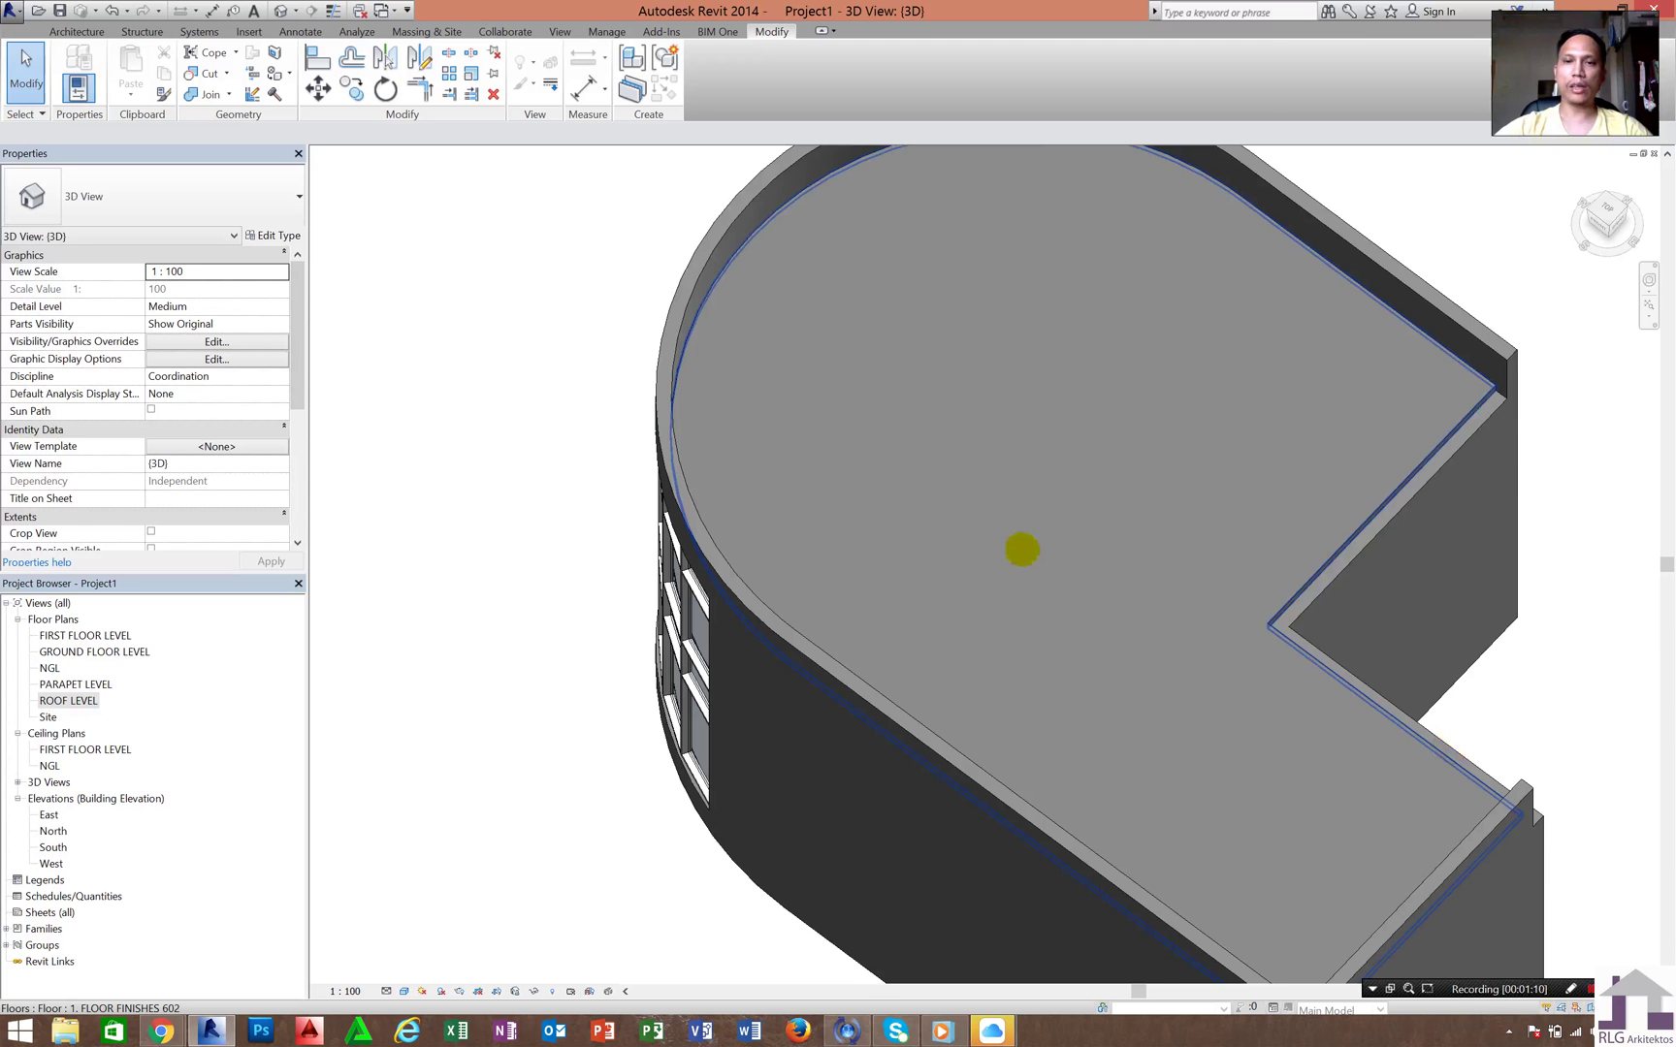
scroll(1023, 549, "down", 3)
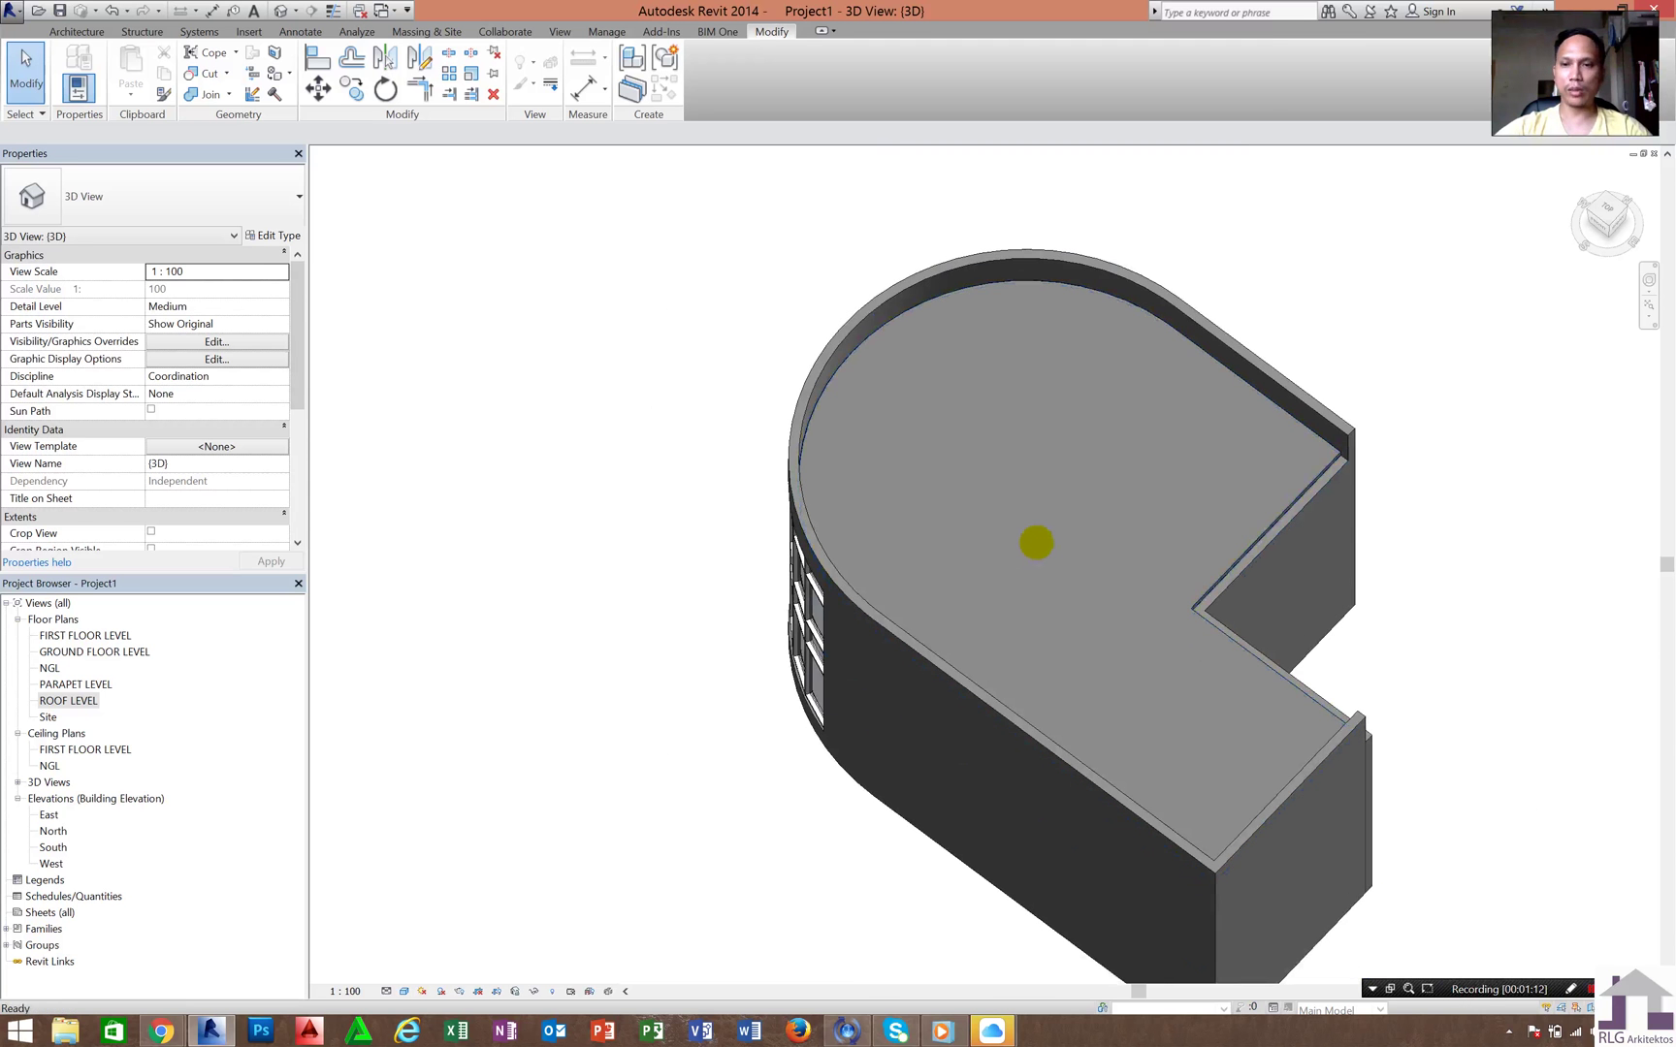
key("ctrl+z")
key("ctrl+z")
key("ctrl+z")
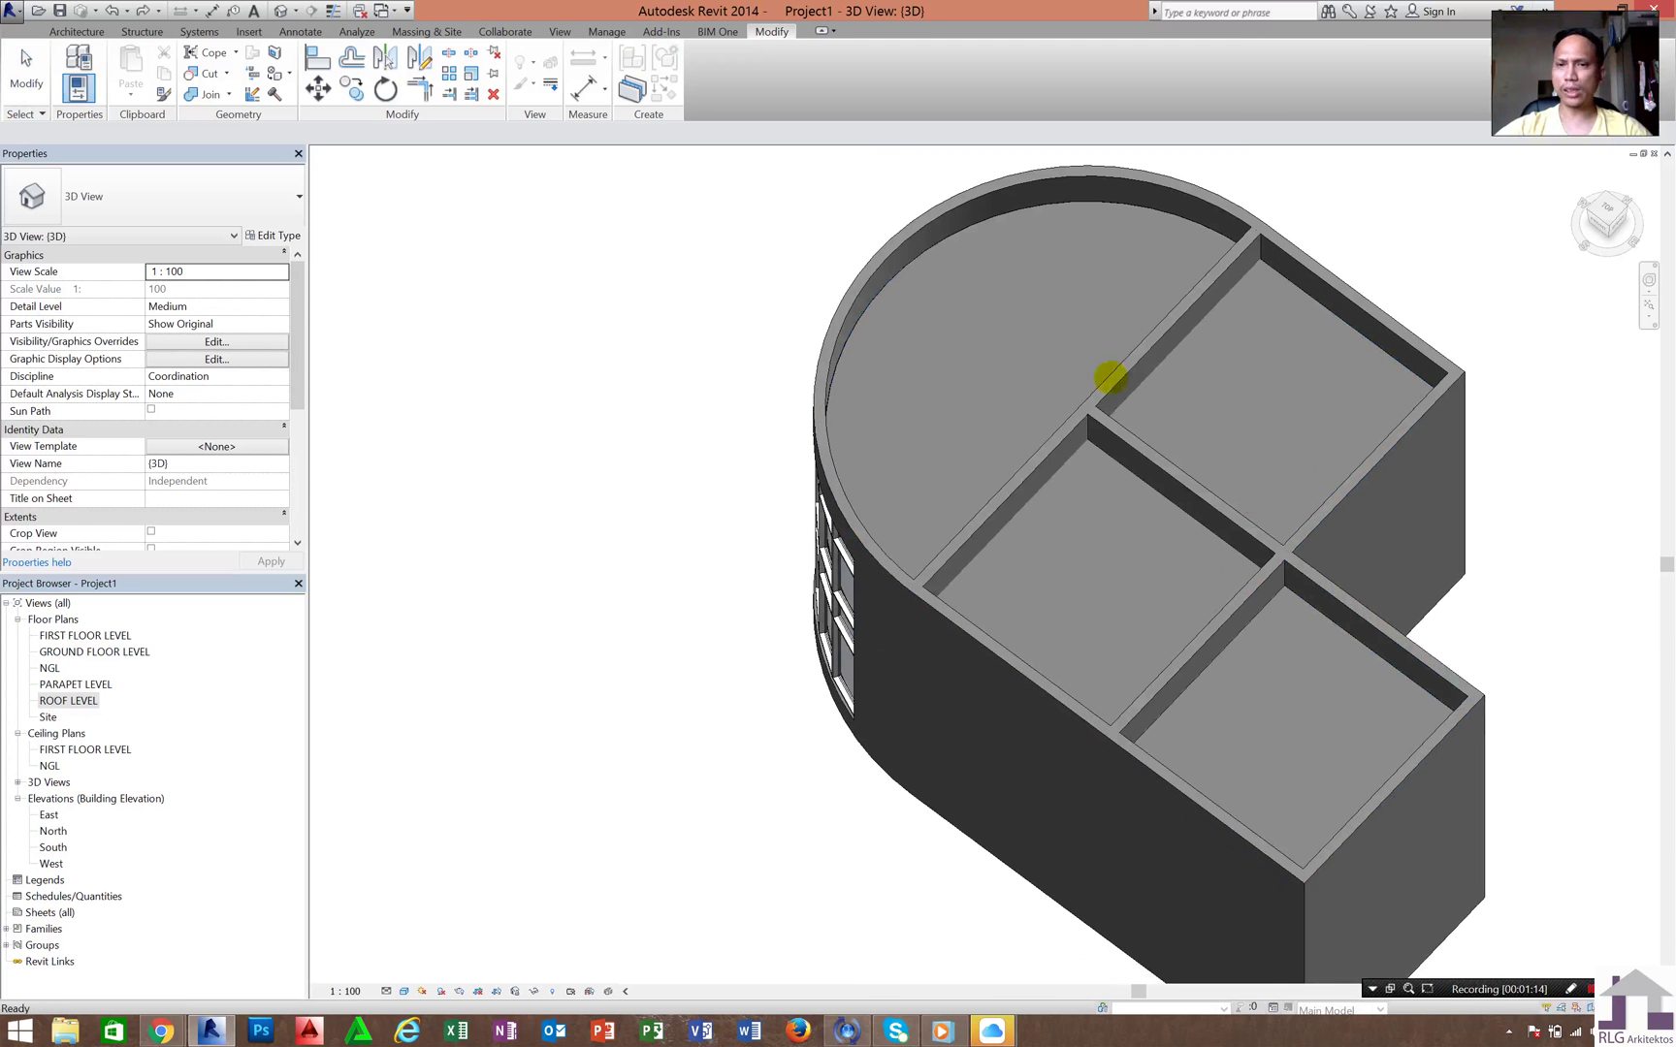
- Attach only the fully interior wall beside the curved room to the roof-level floor slab at its top
left_click(999, 223)
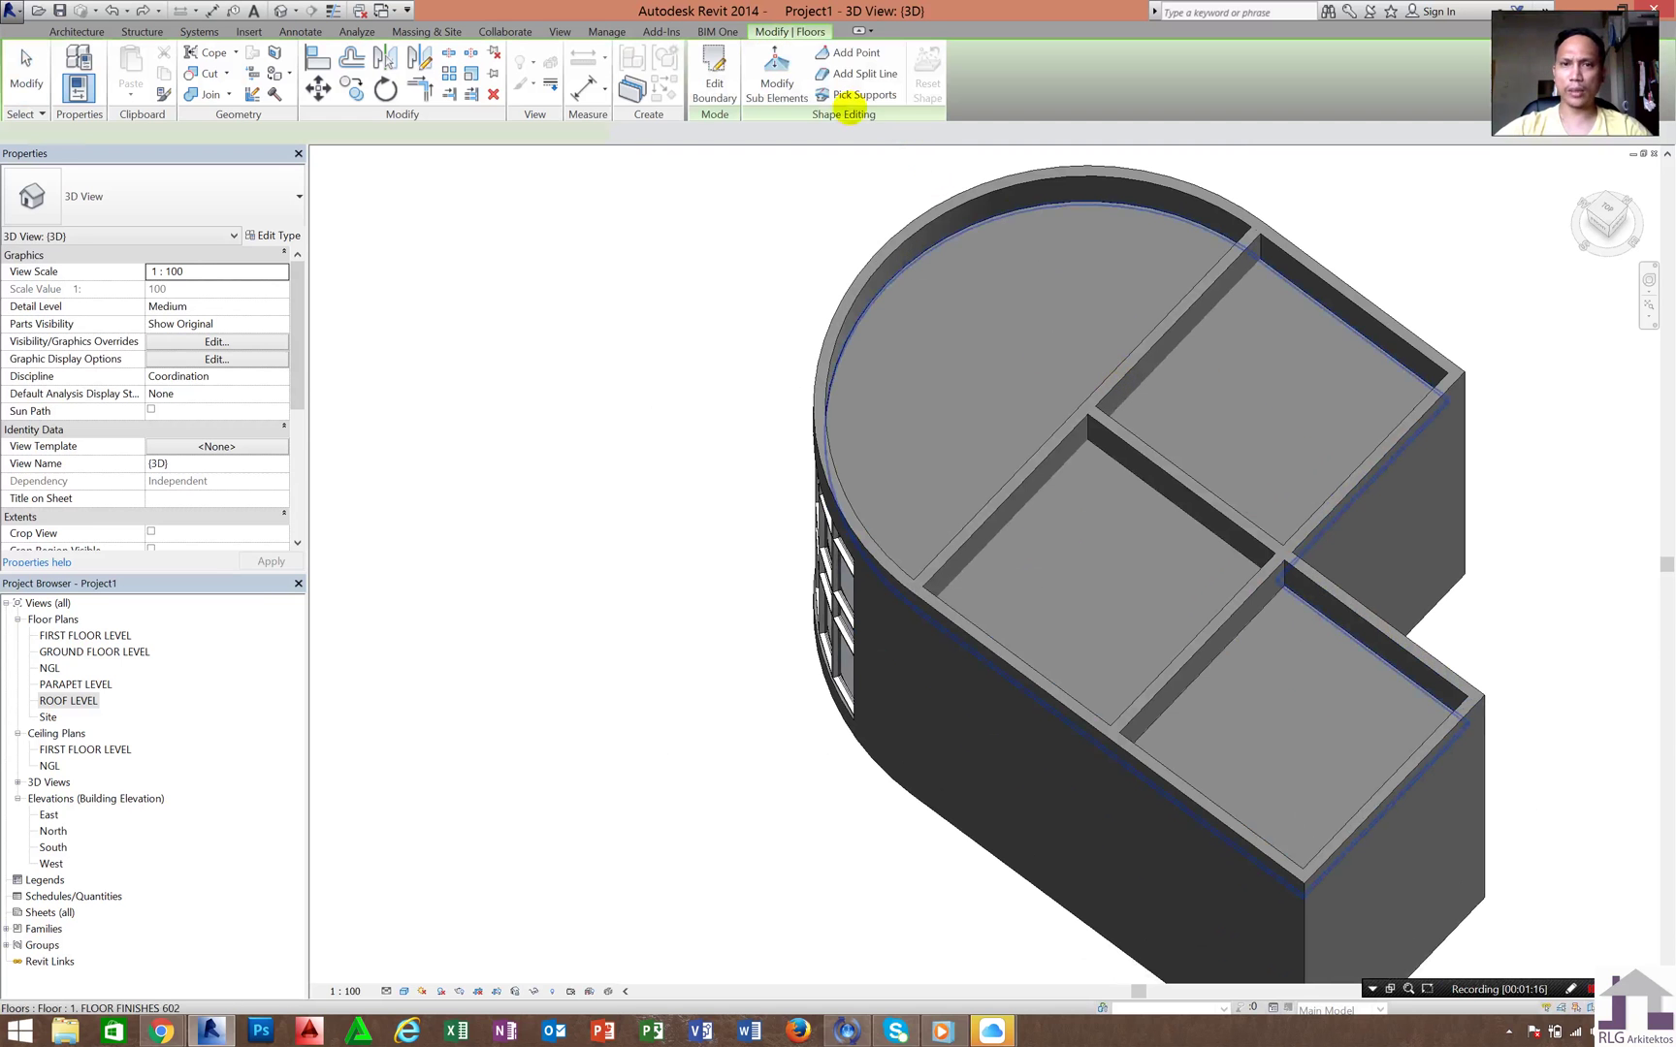
key("Escape")
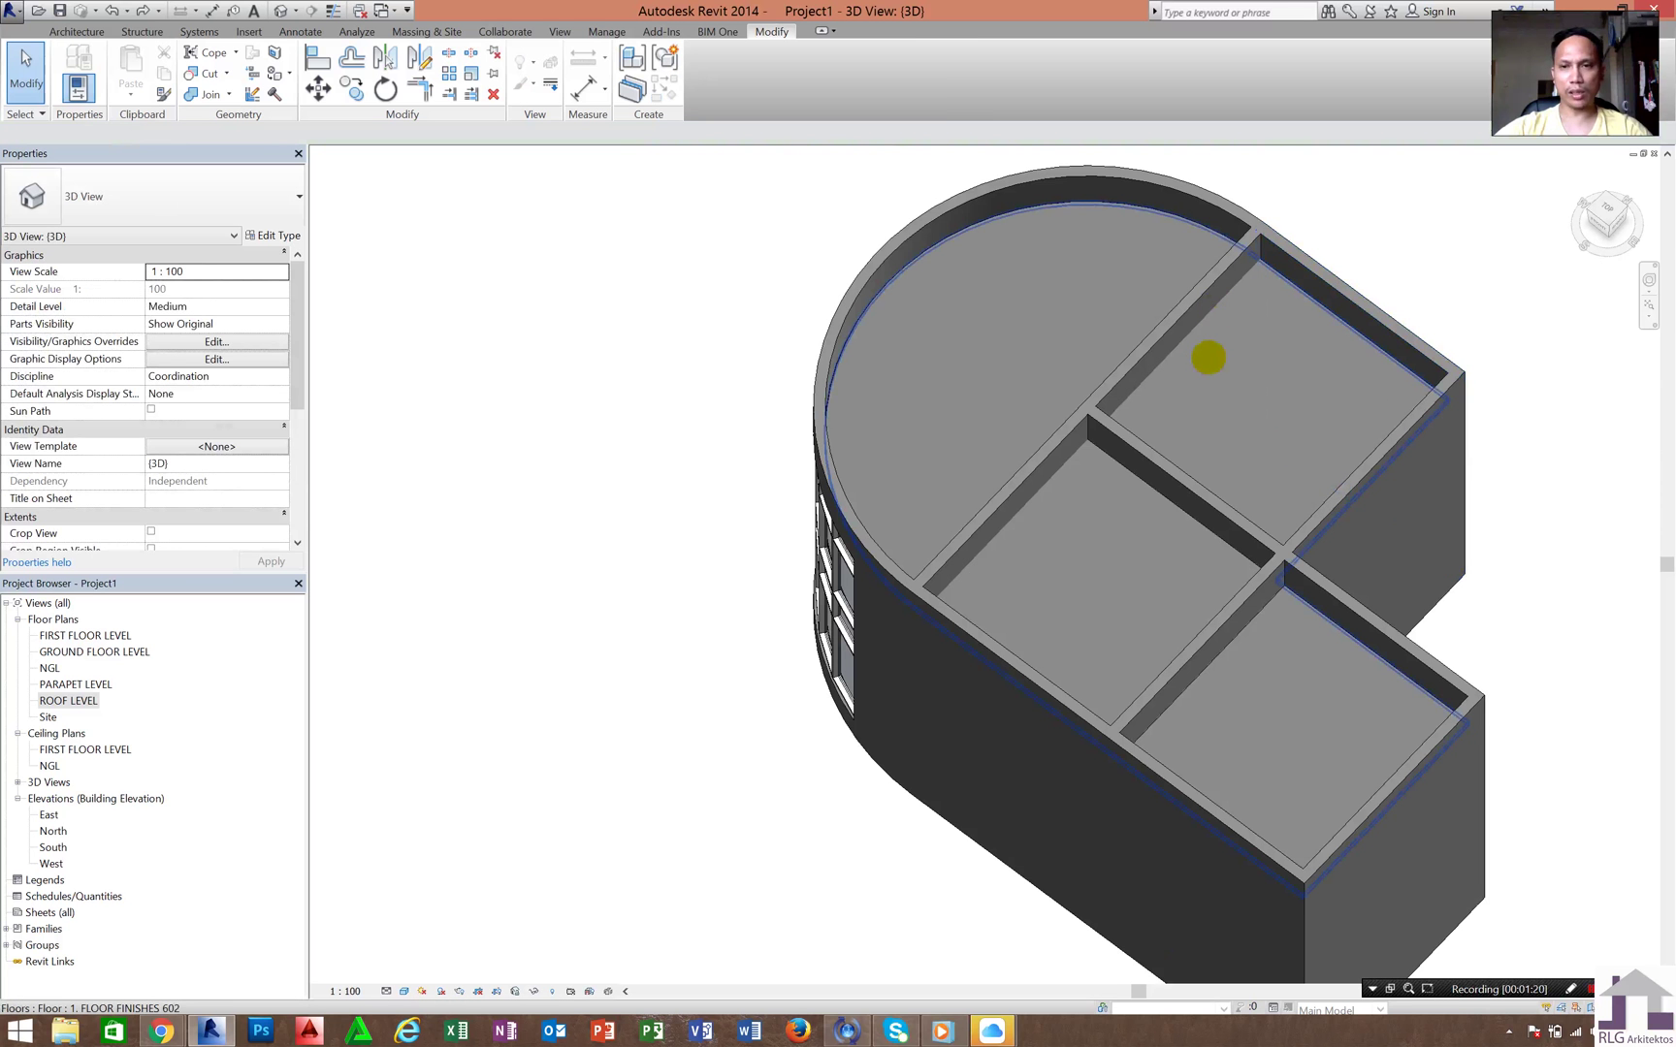
left_click(1140, 300)
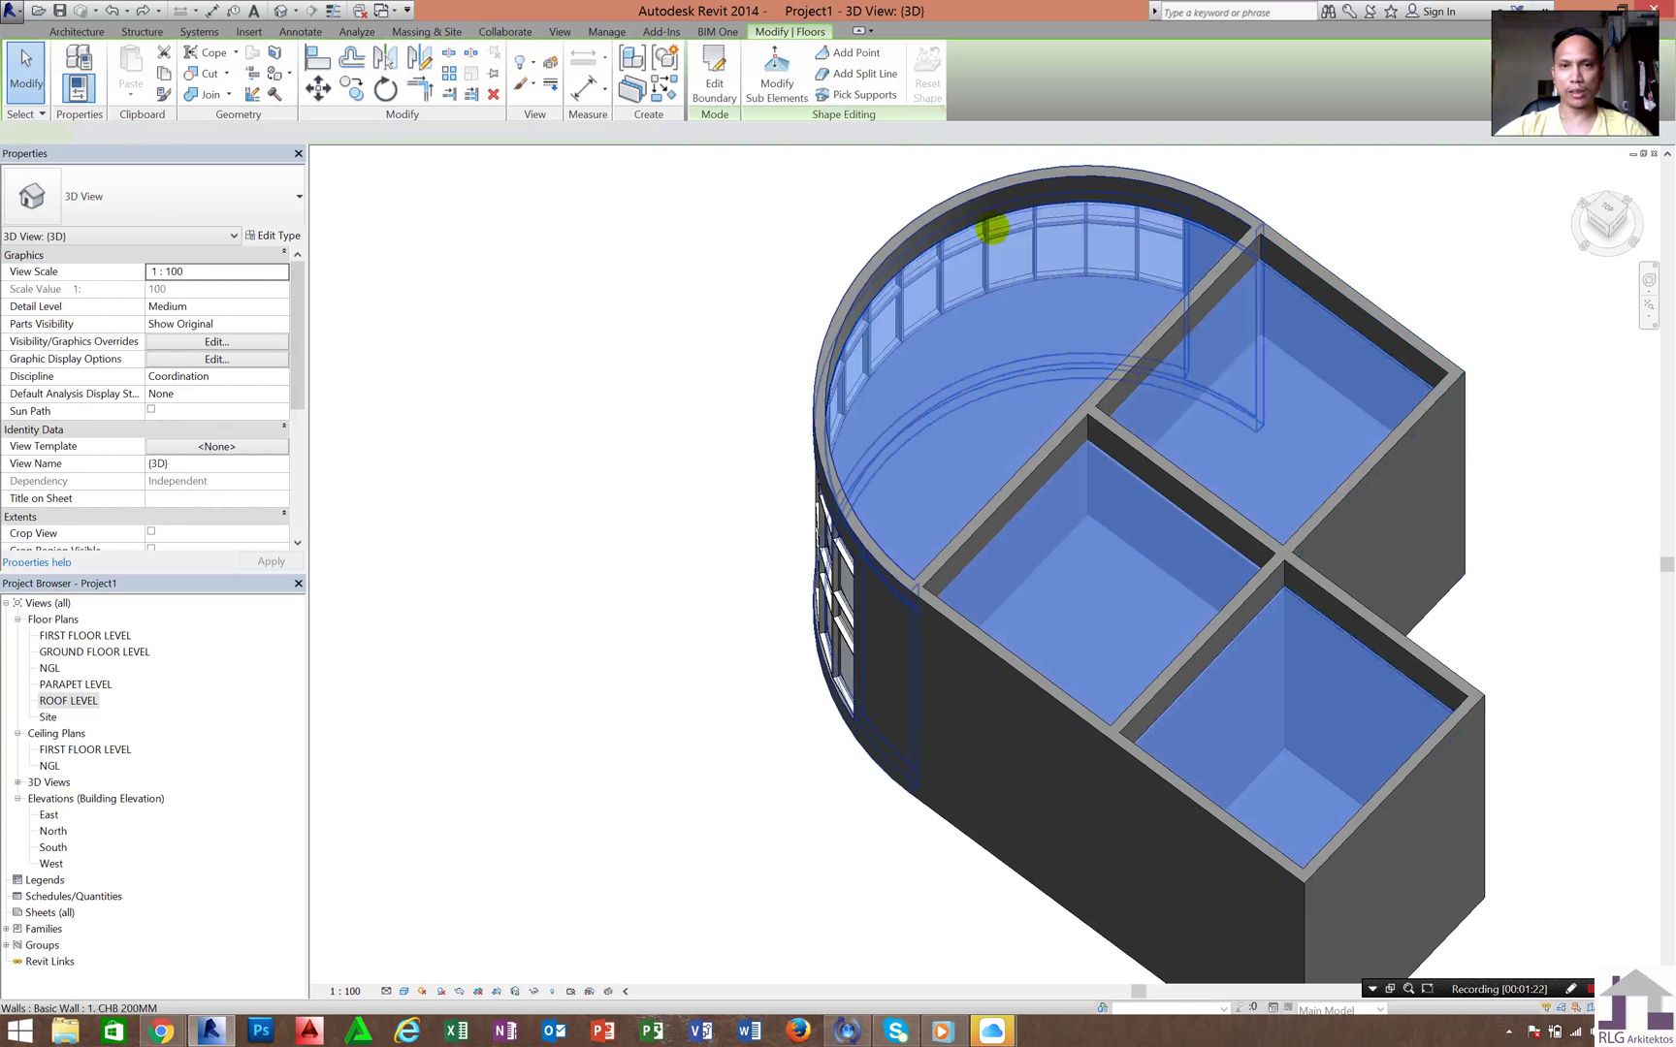
left_click(1111, 378)
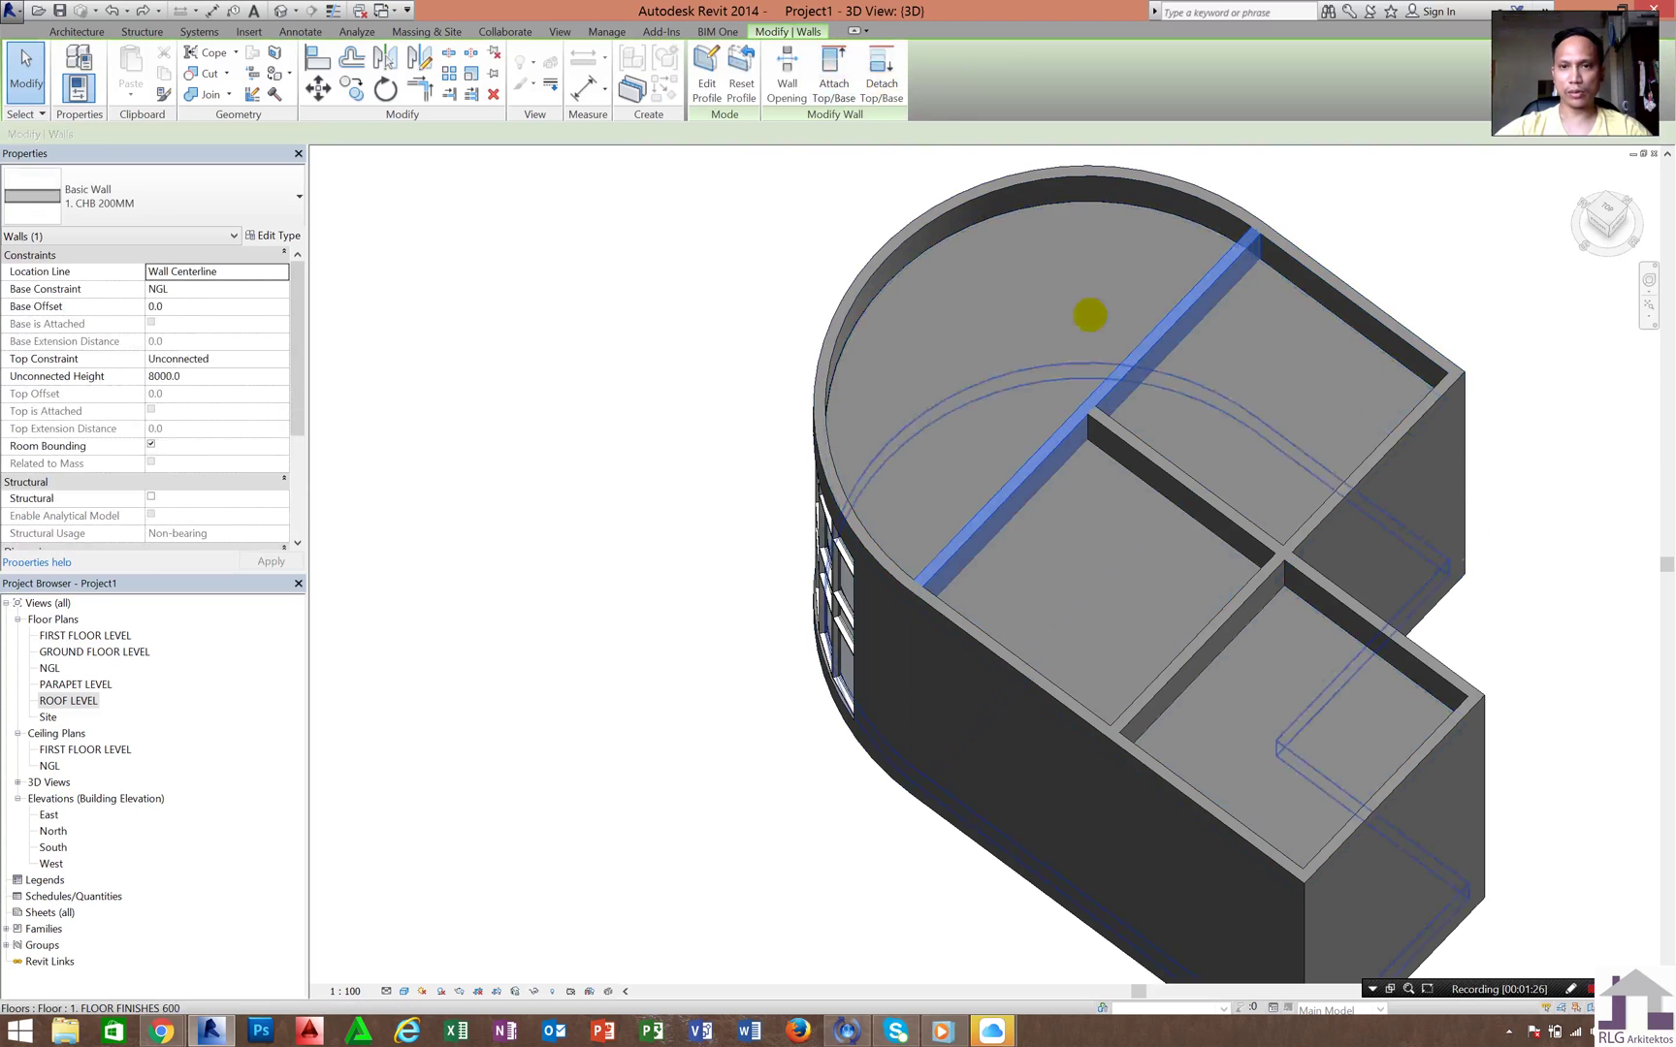
key("Escape")
key("Delete")
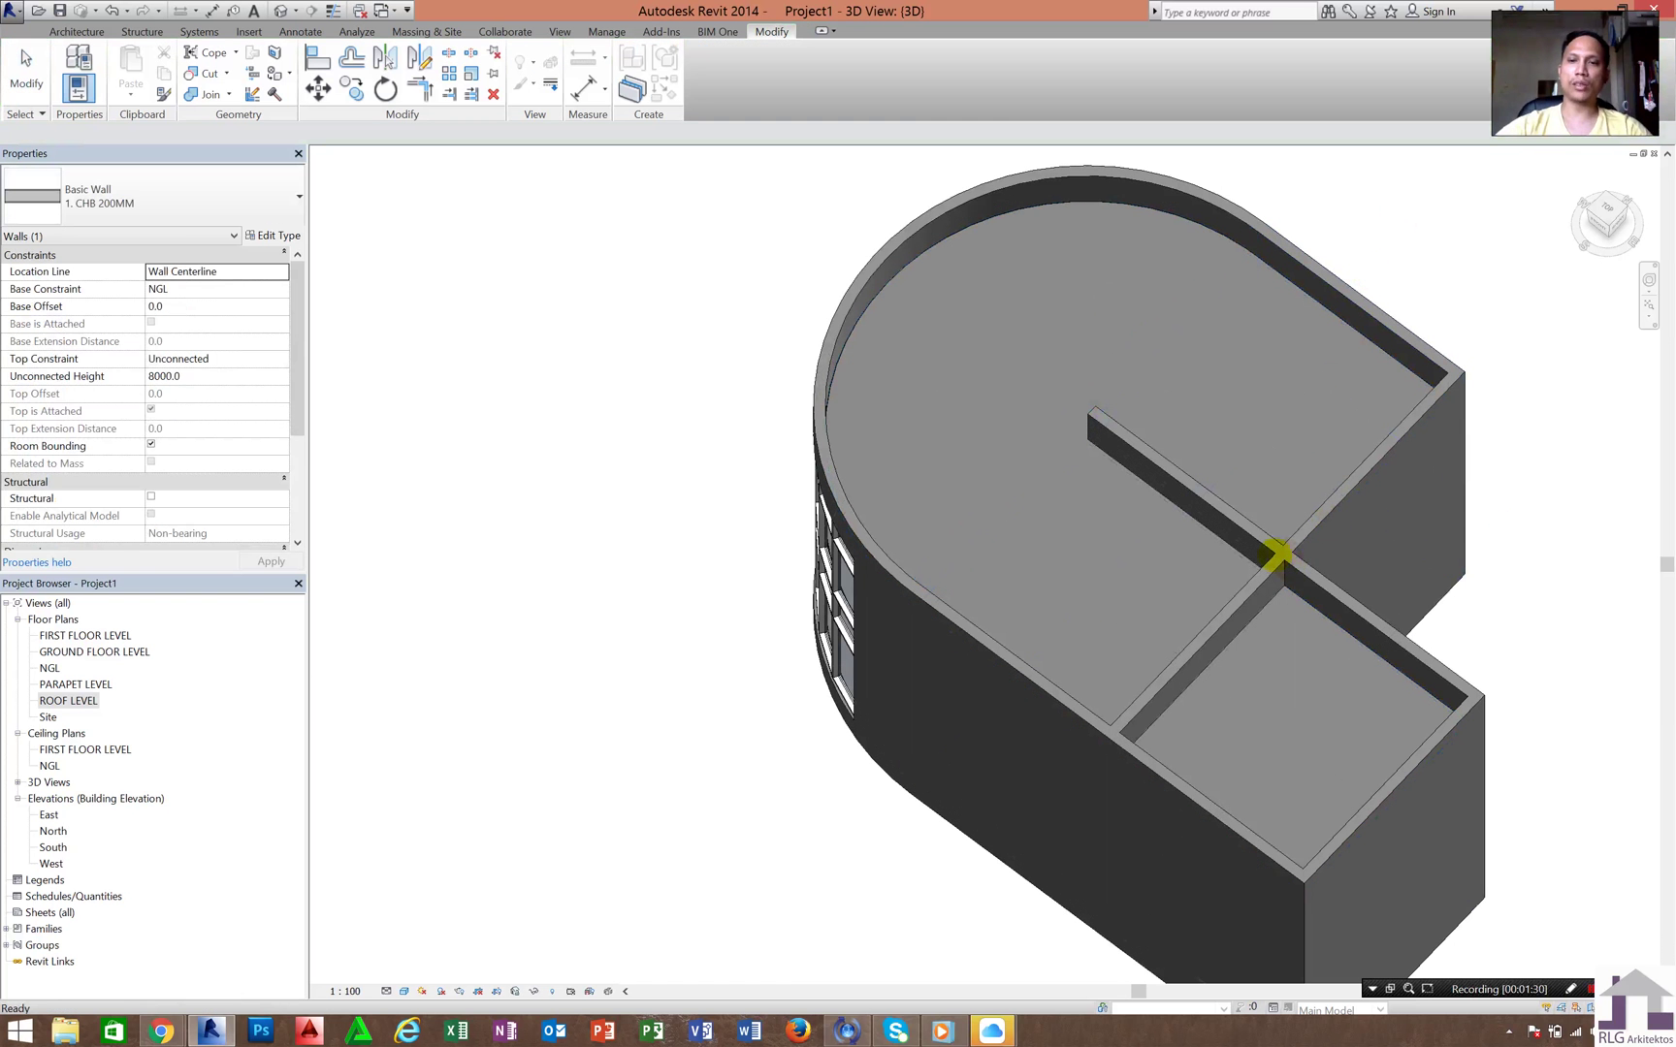
- Examine the two remaining crossing walls, their full extents and their junction at the inner corner of the building
scroll(1142, 443, "up", 3)
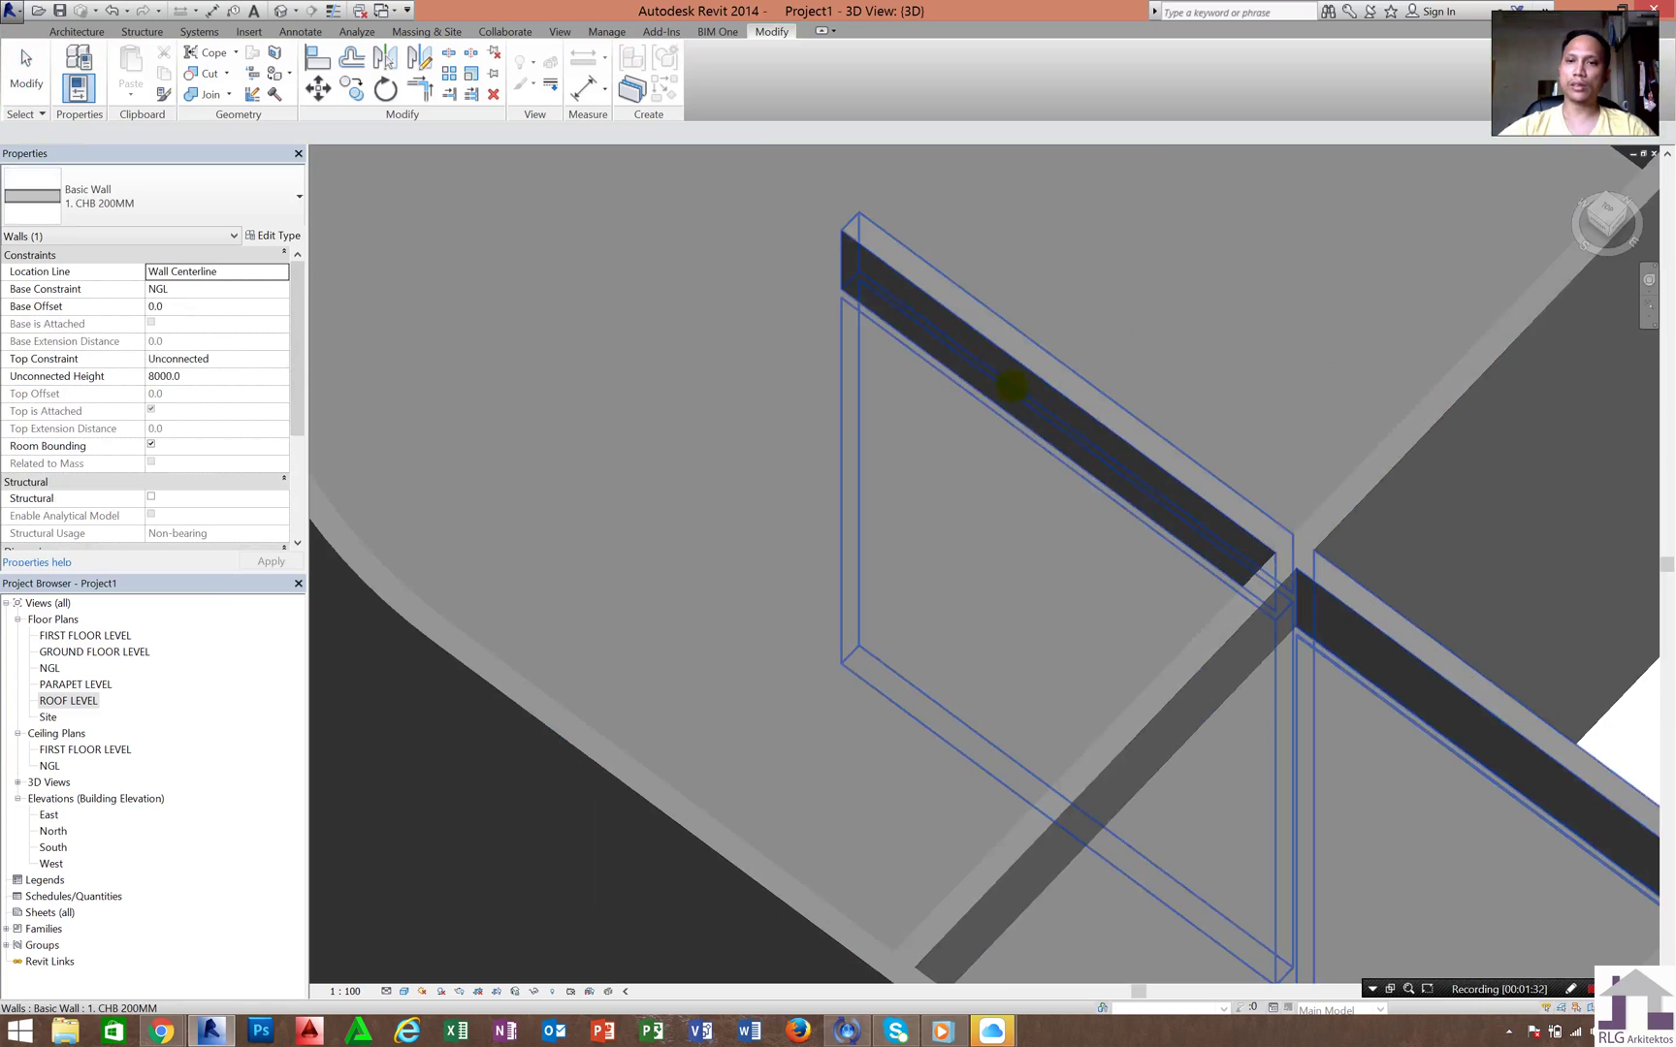
scroll(1089, 481, "down", 3)
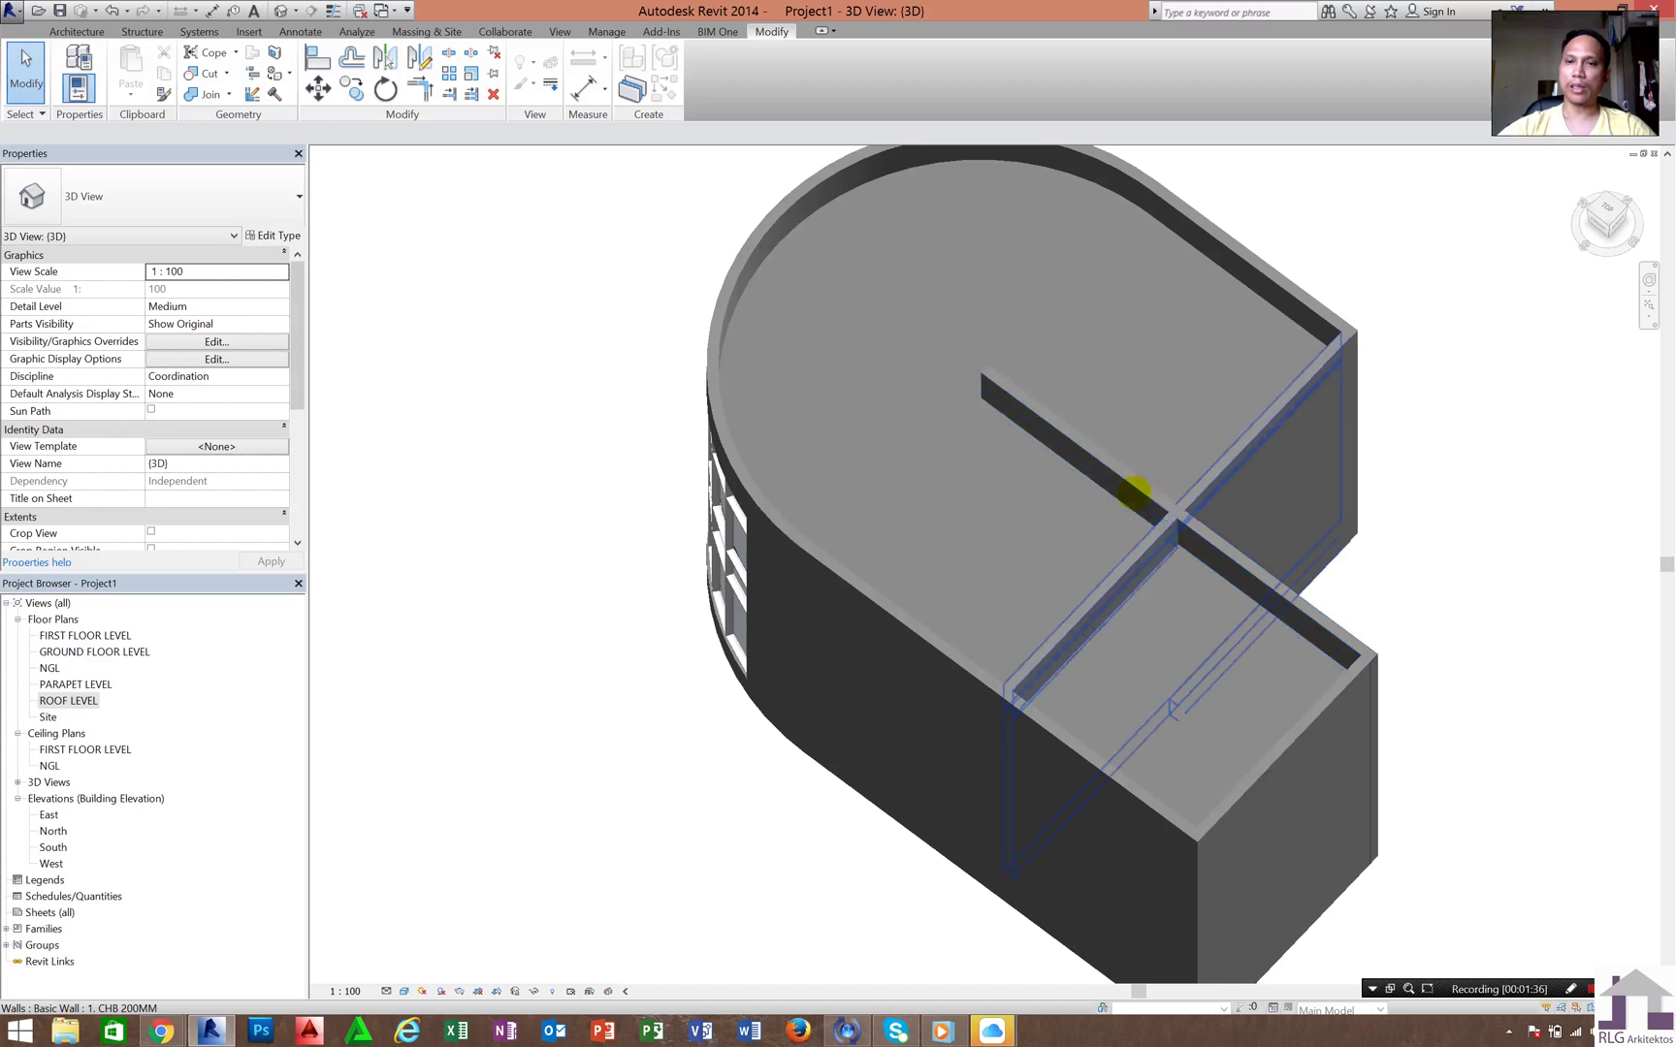
left_click(1018, 397)
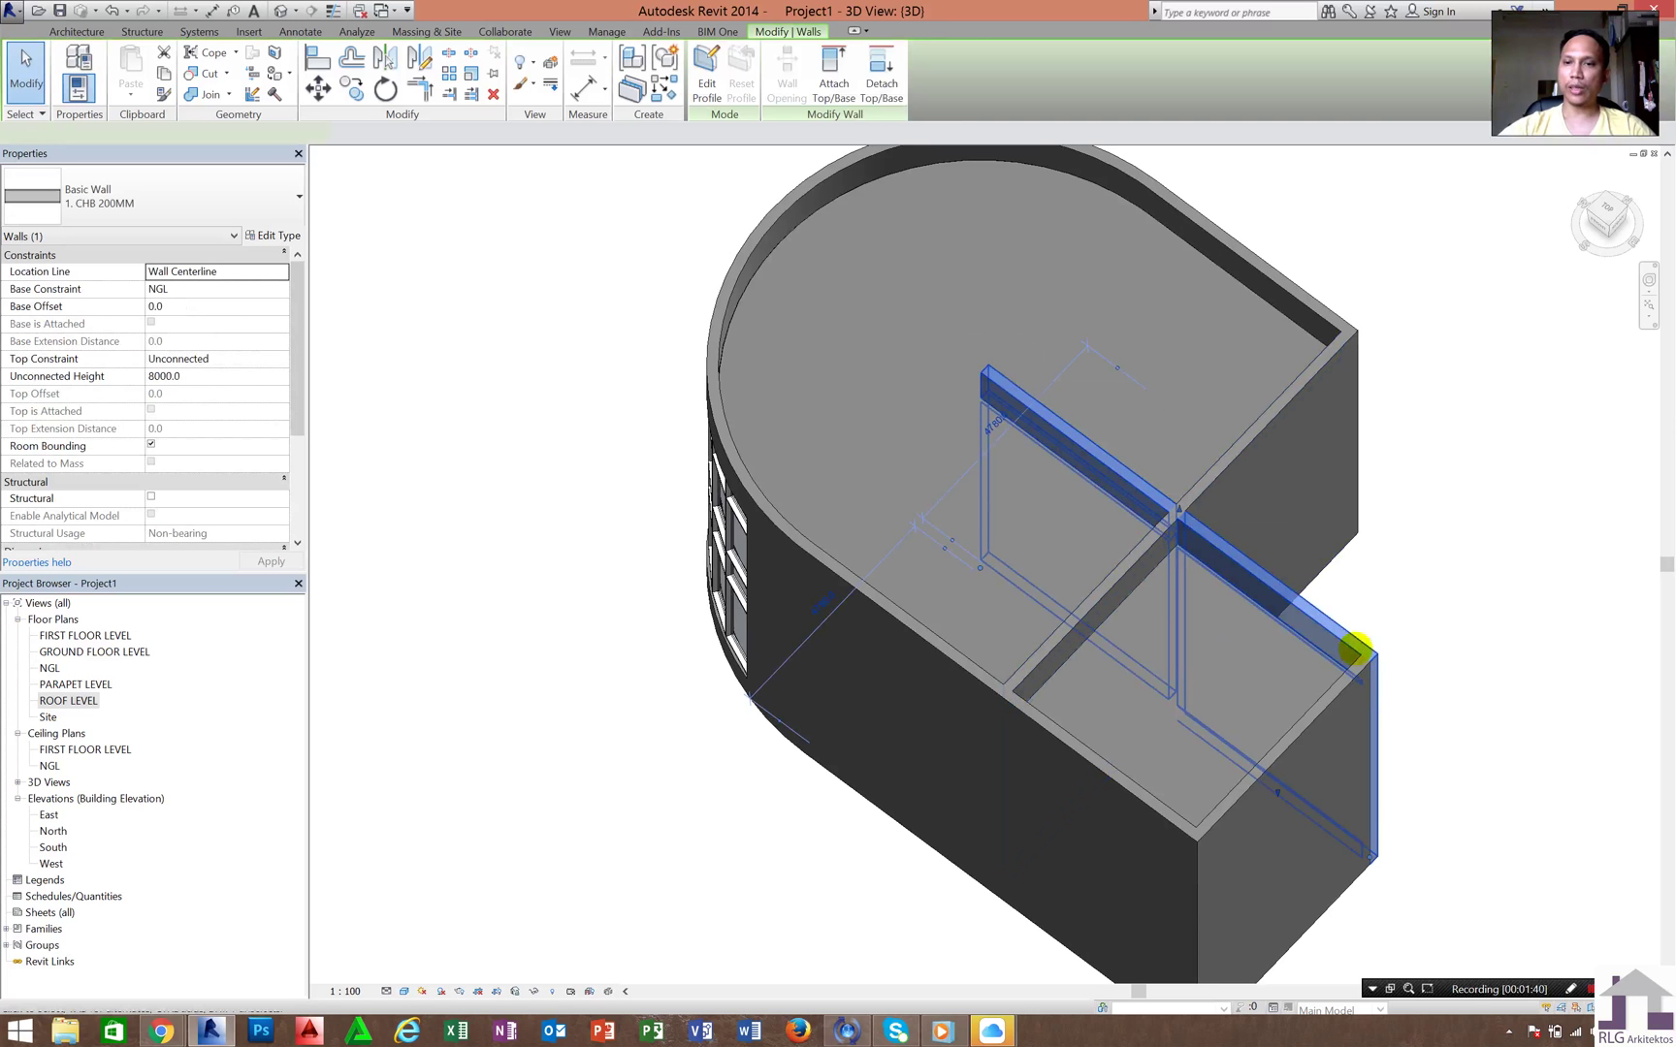
left_click(1175, 509)
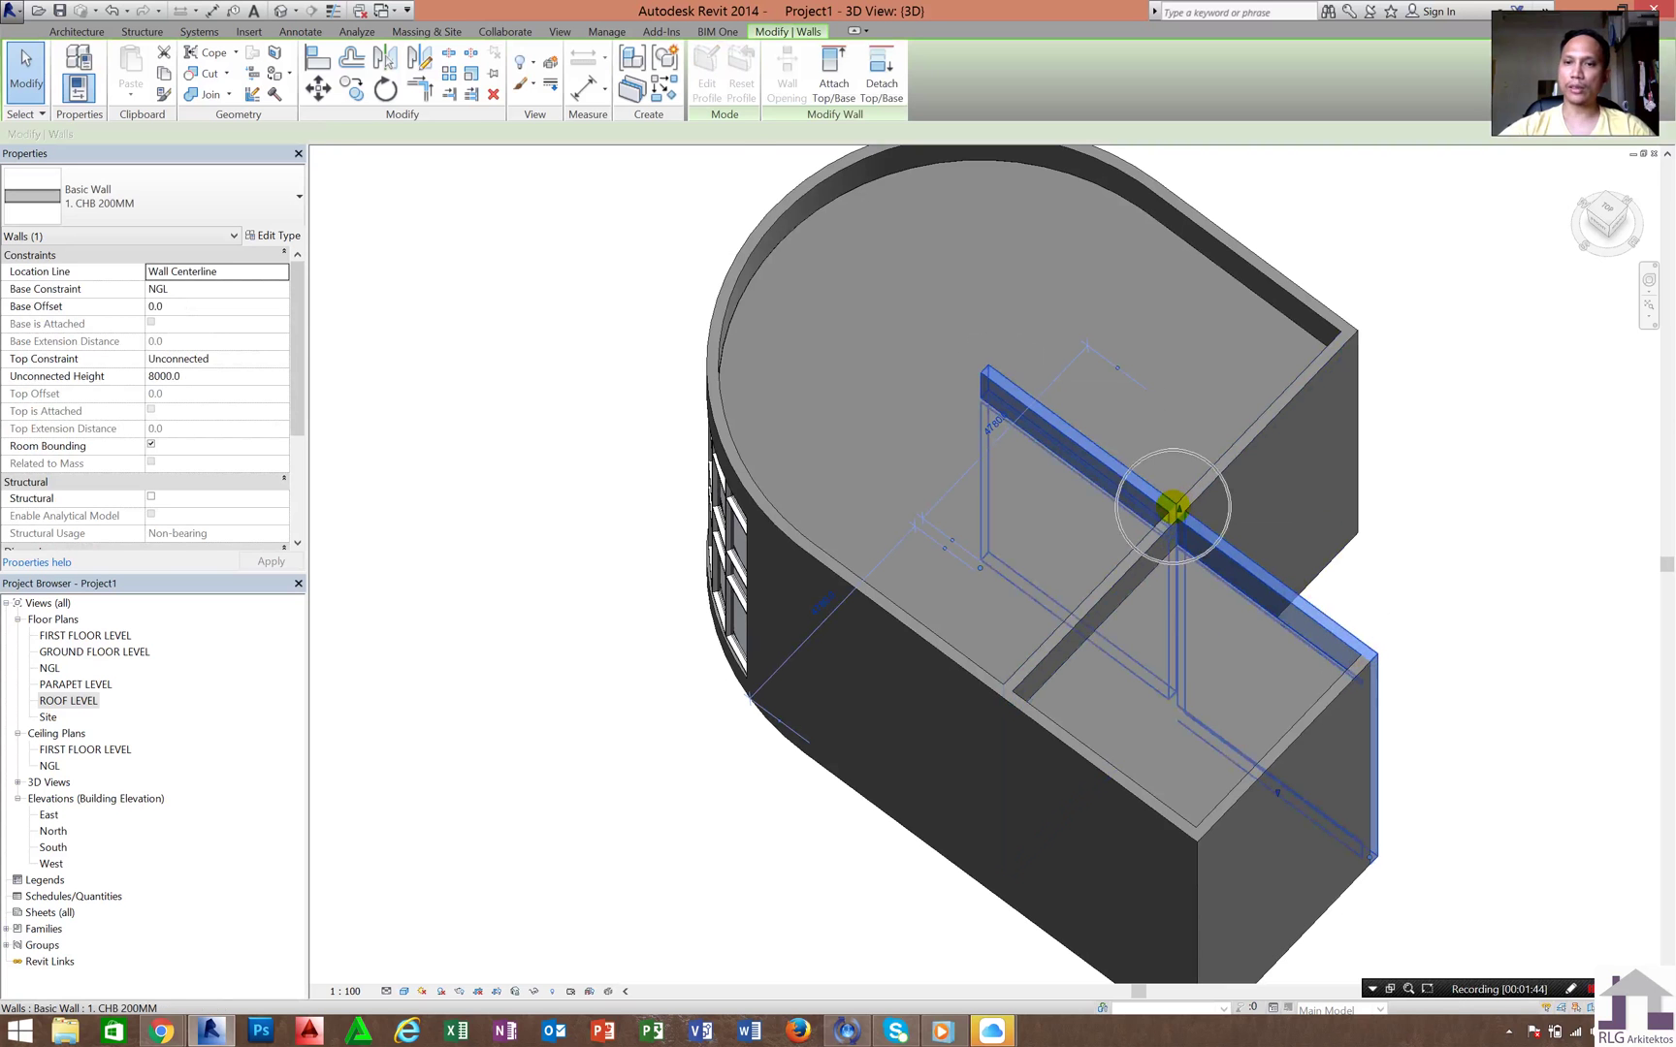
key("Escape")
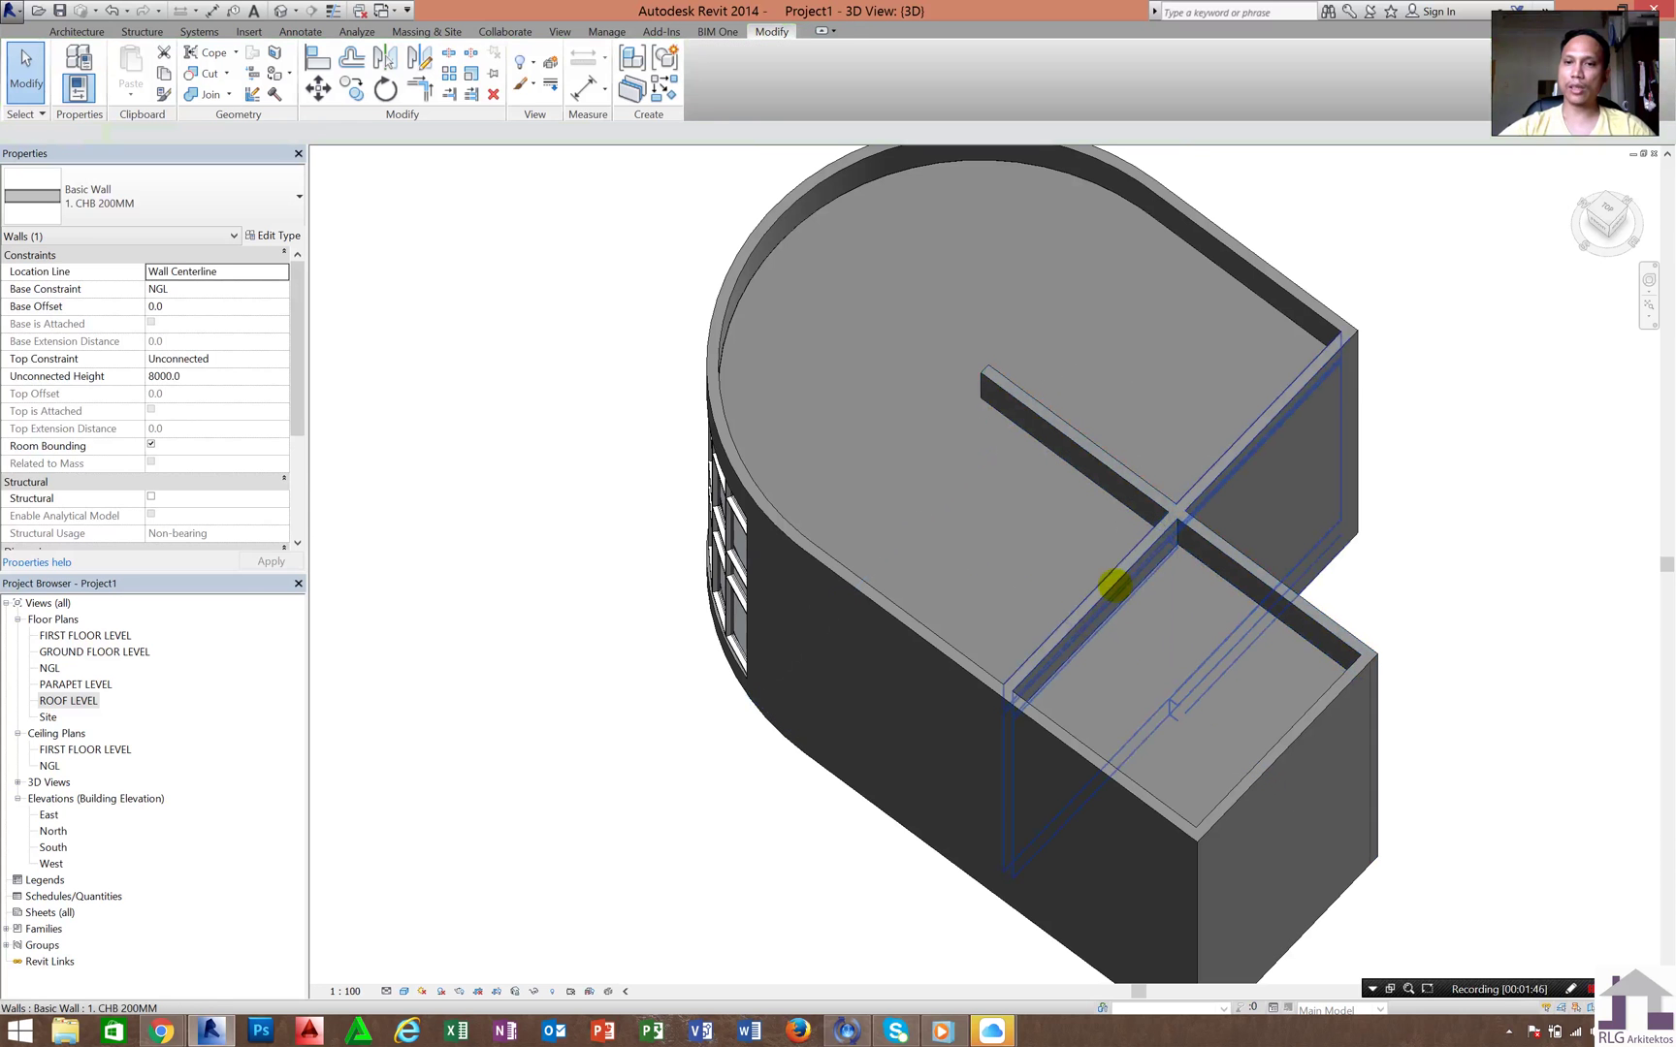
left_click(1115, 584)
left_click(1006, 682)
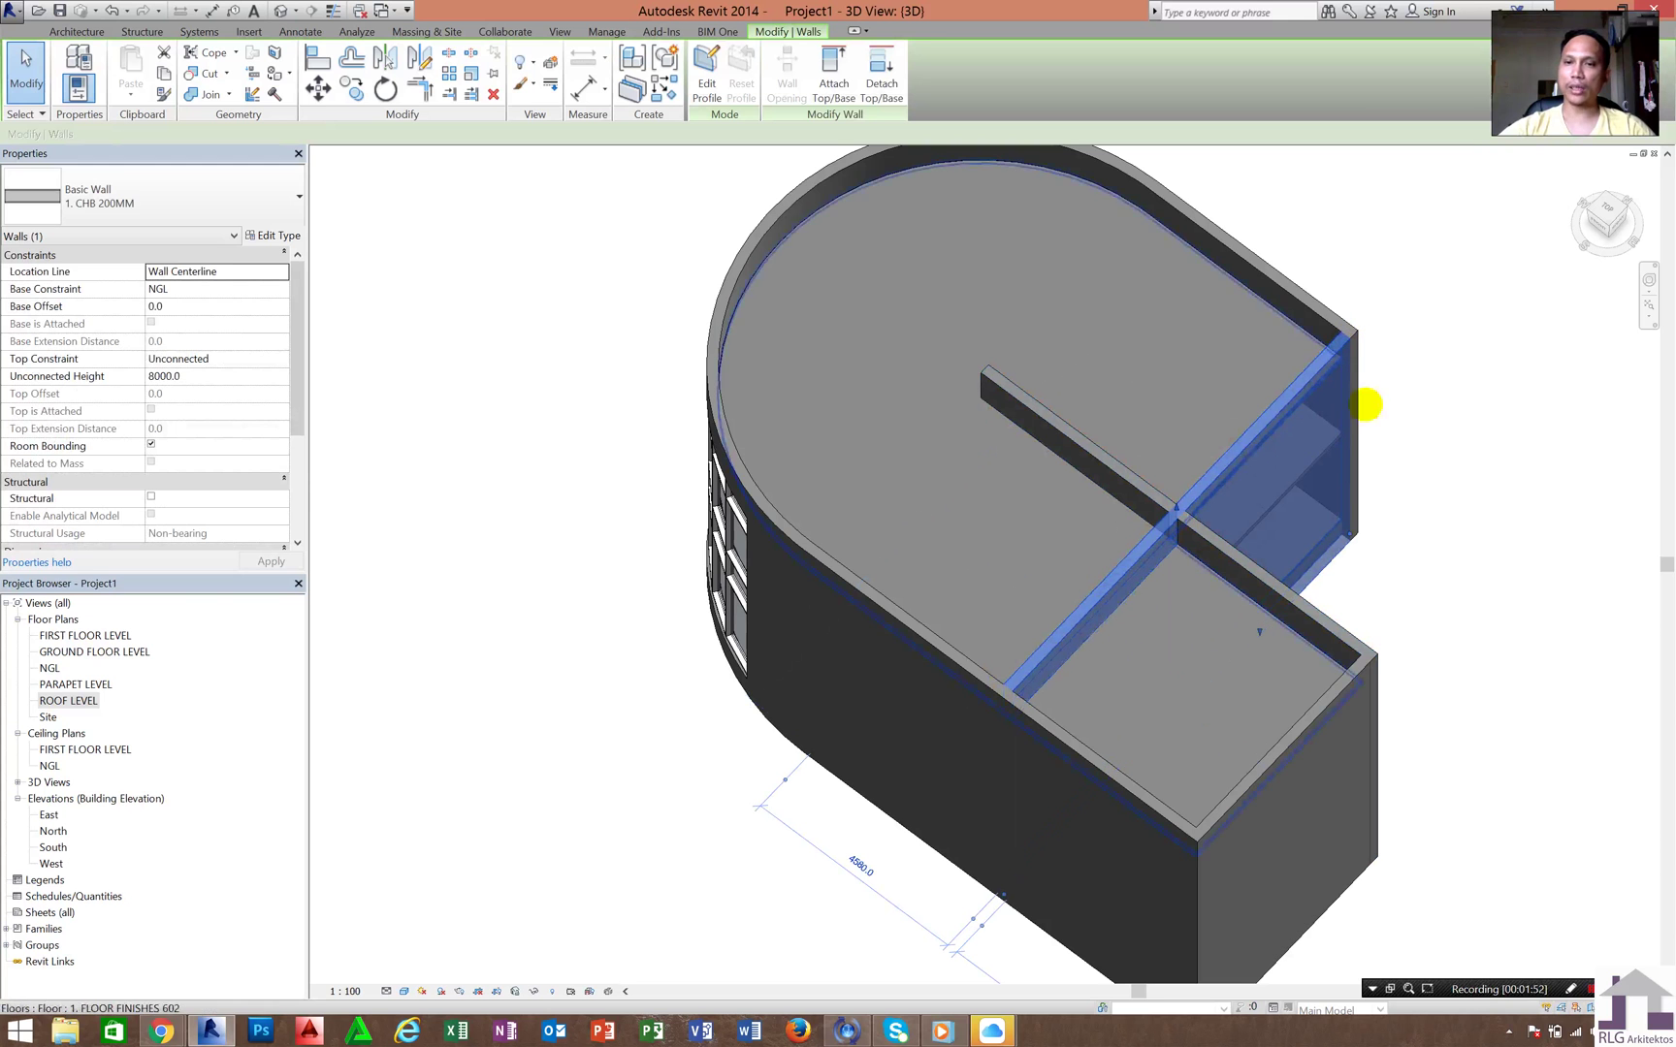
scroll(1173, 521, "up", 2)
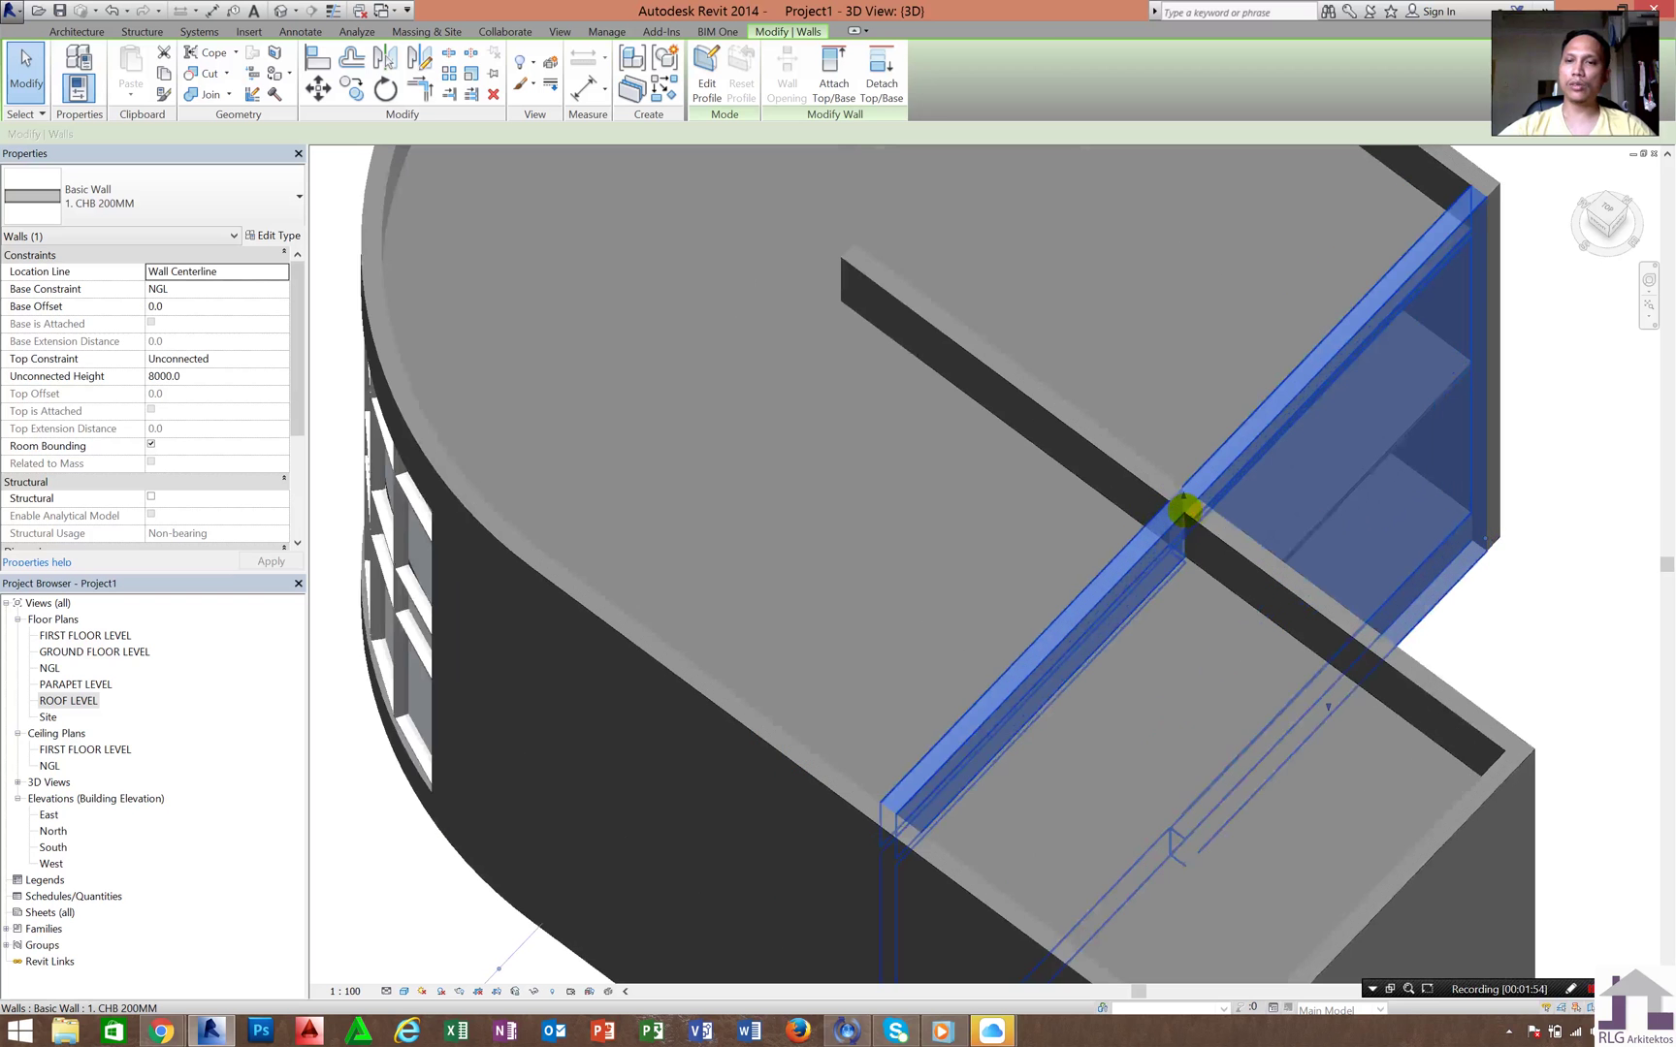
left_click(1182, 506)
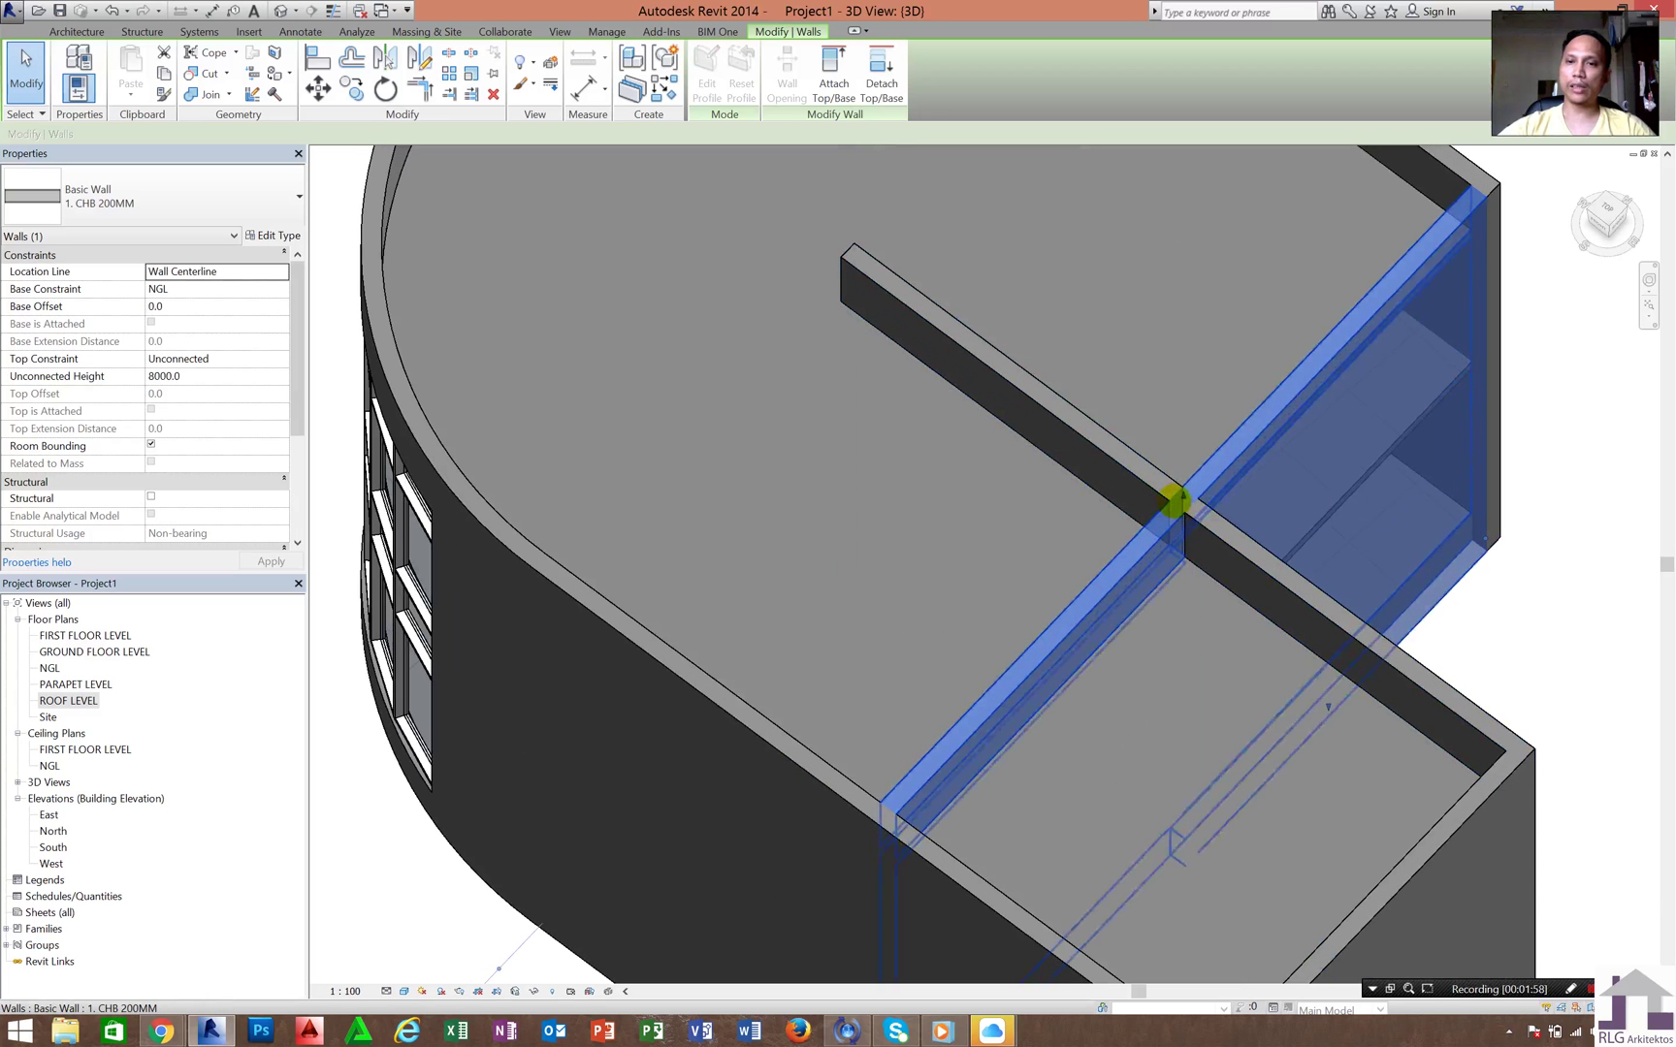
left_click(1174, 502)
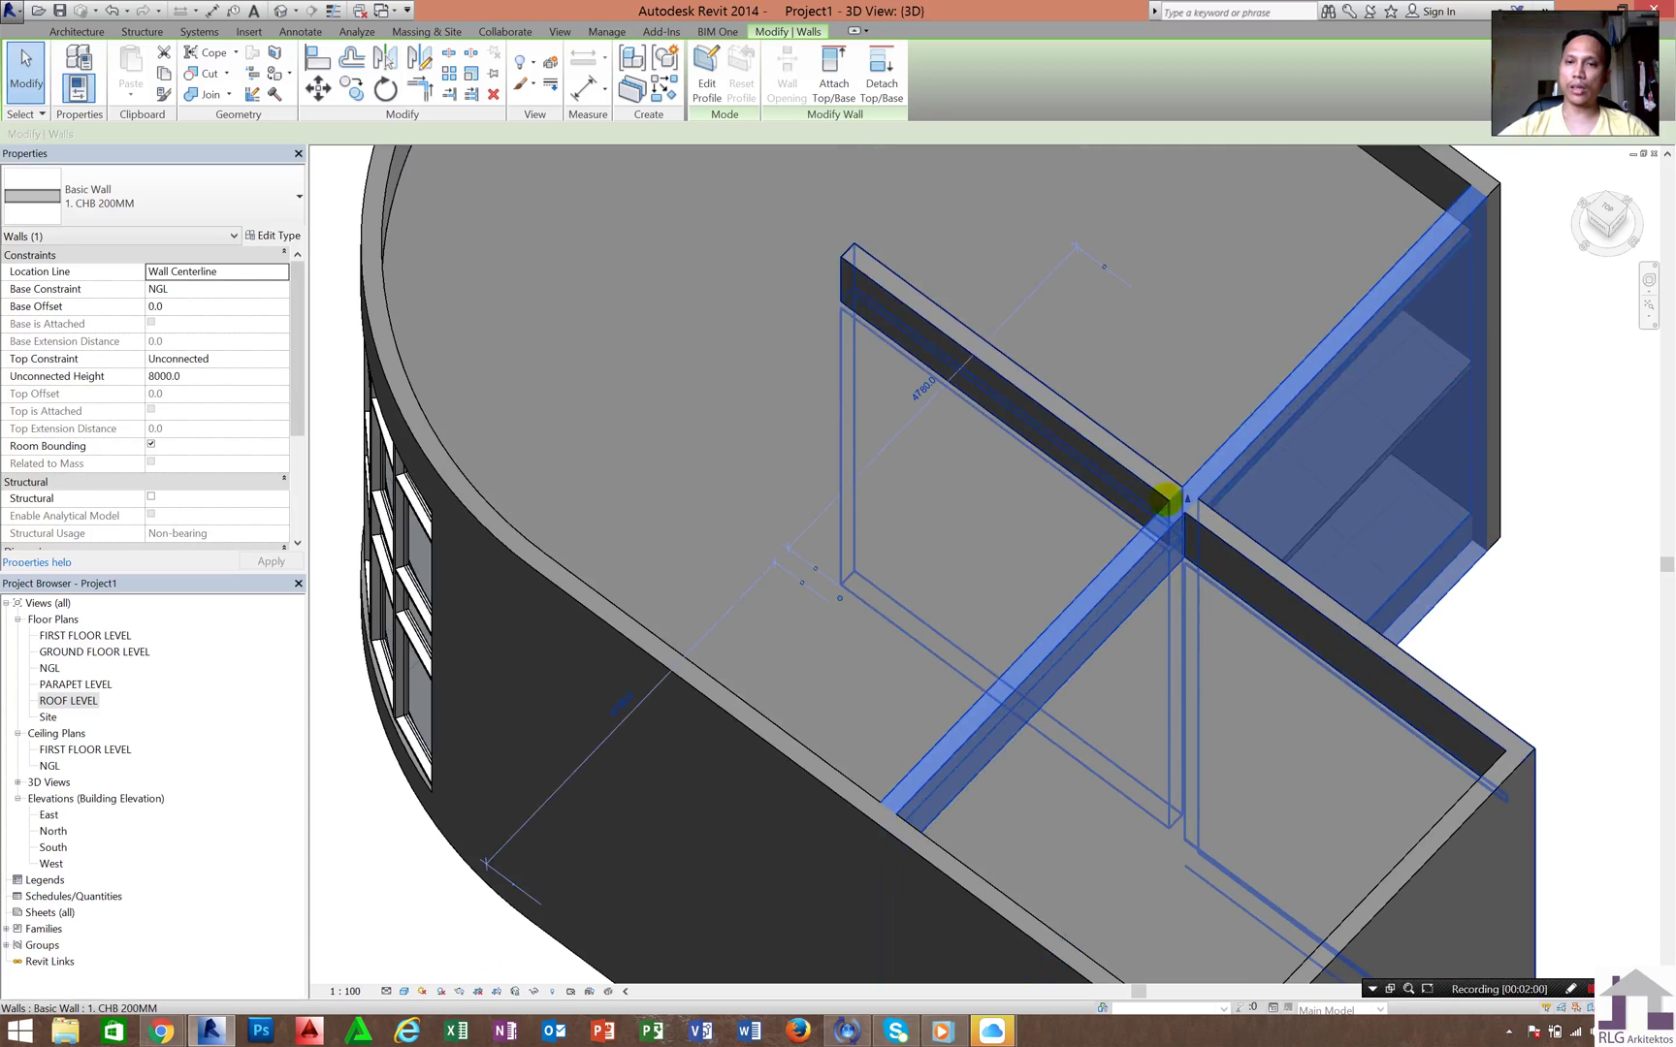
- In the ROOF LEVEL floor plan, split the horizontal wall where it meets the vertical wall at the building's inner corner
left_click(1159, 484)
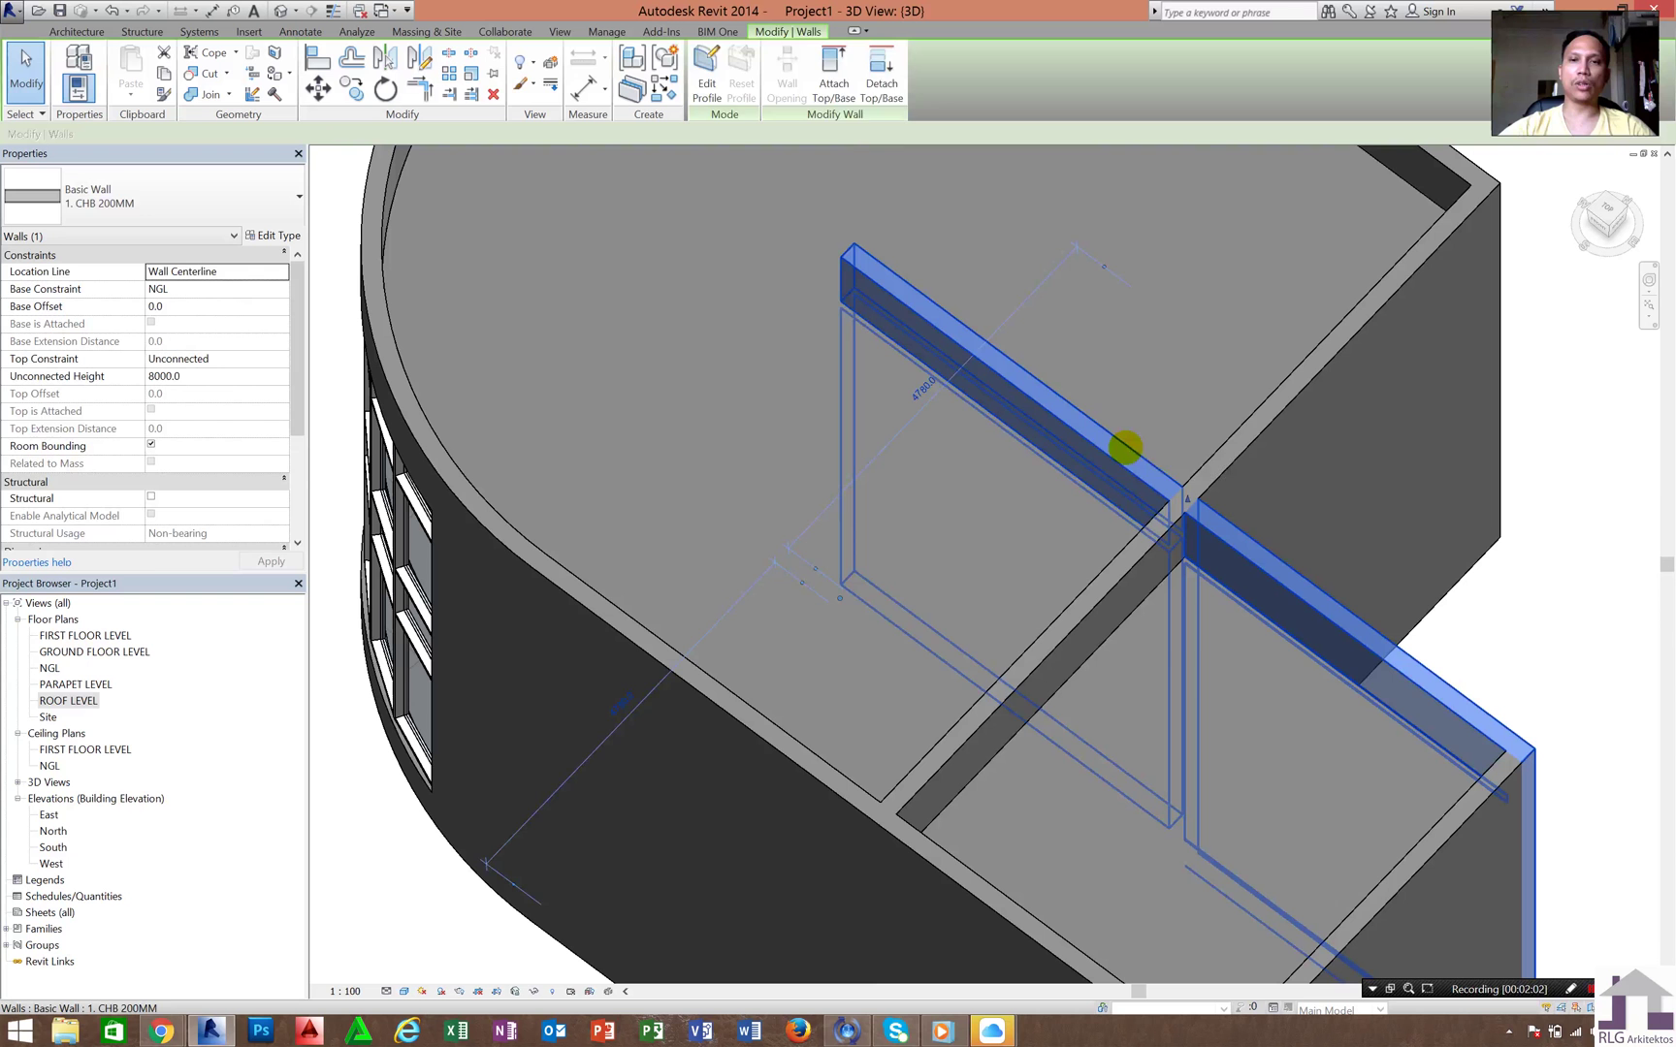
key("Escape")
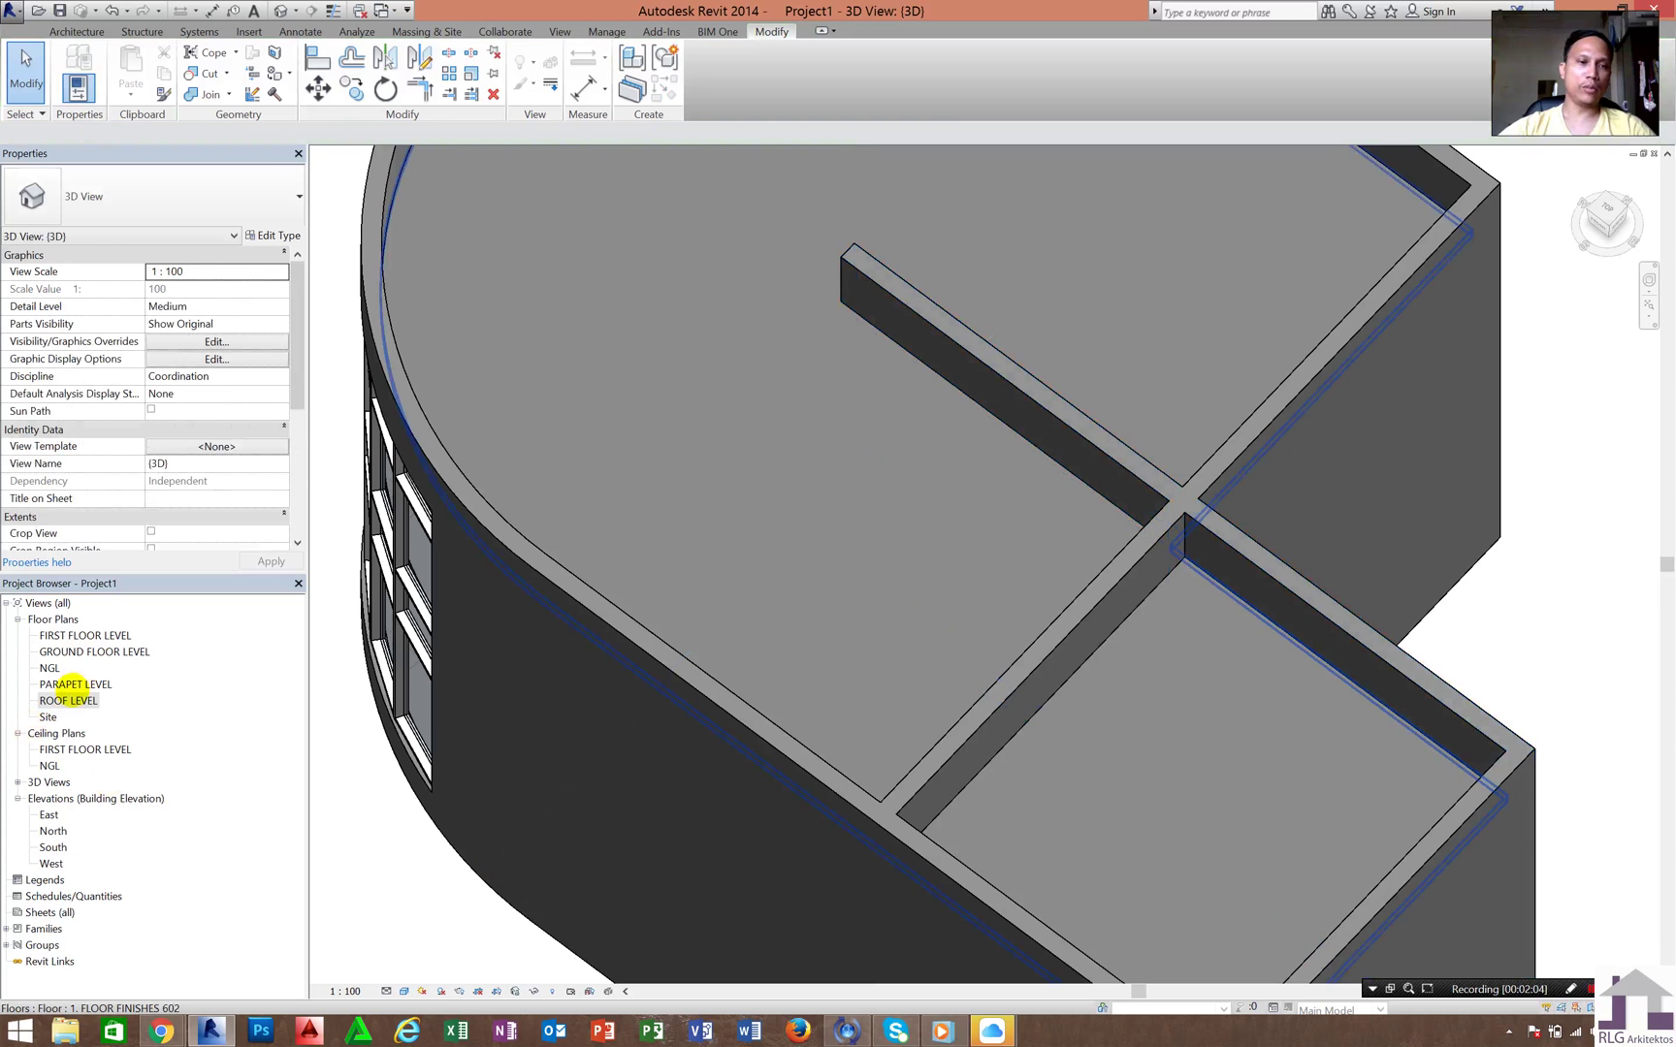
double_click(68, 700)
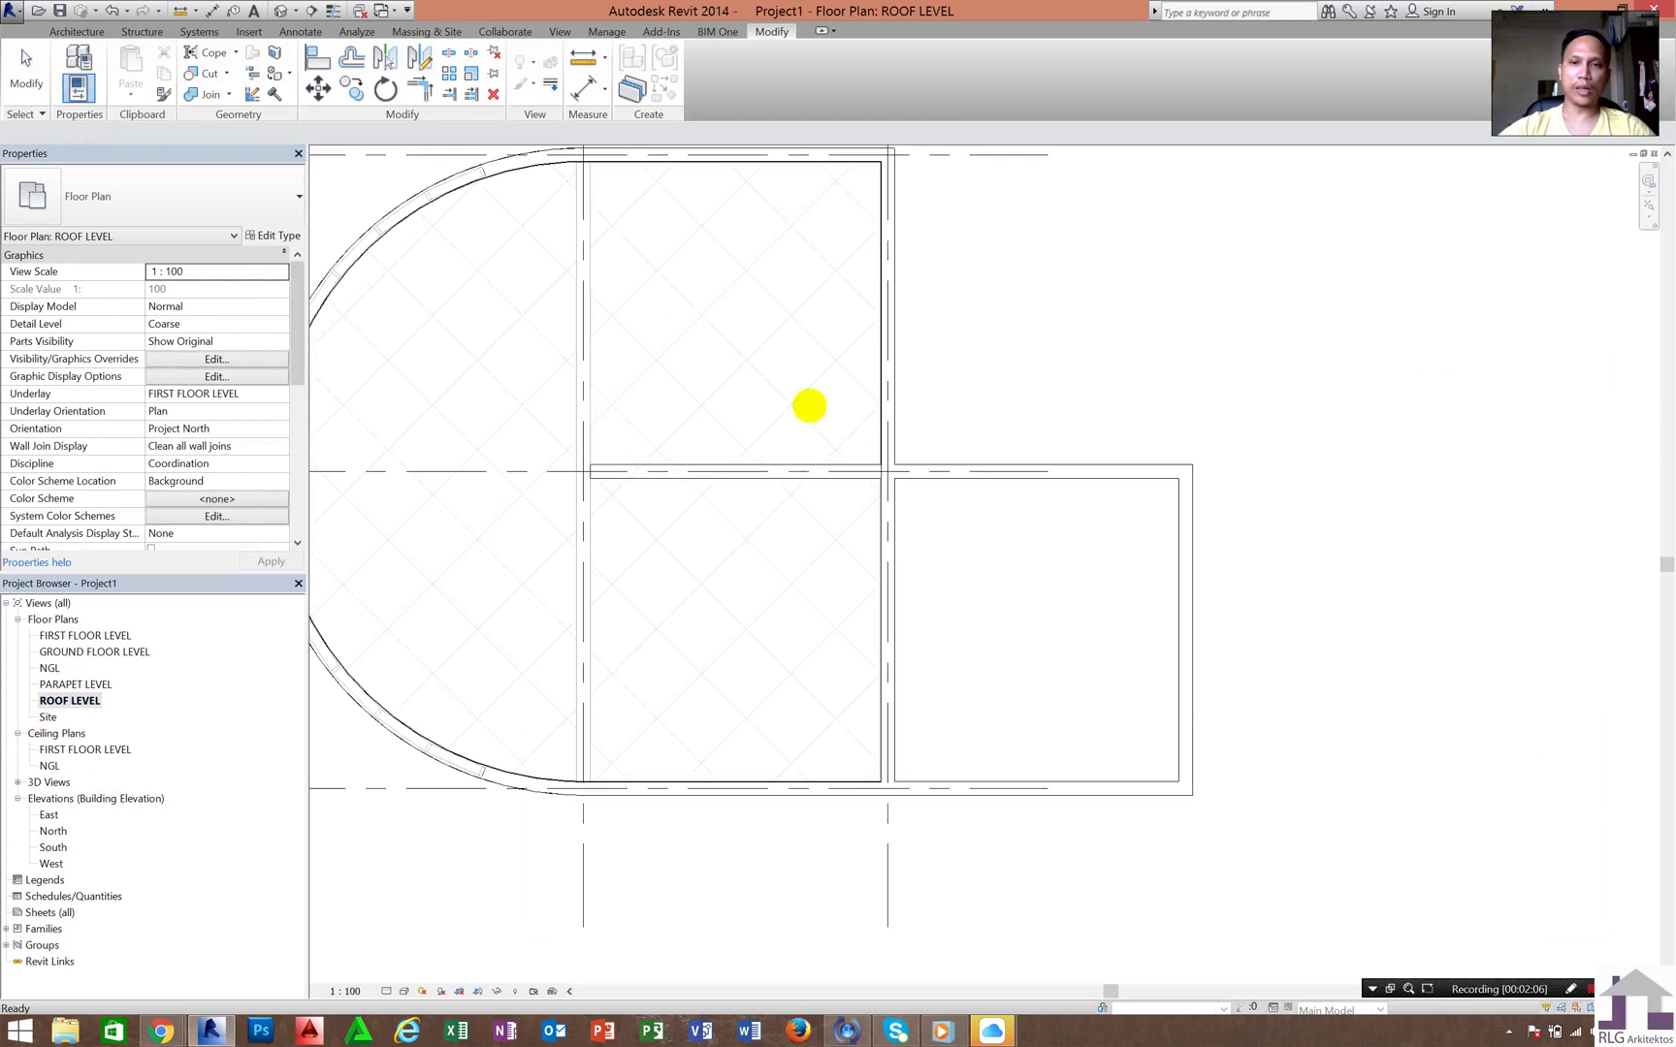
scroll(858, 451, "up", 6)
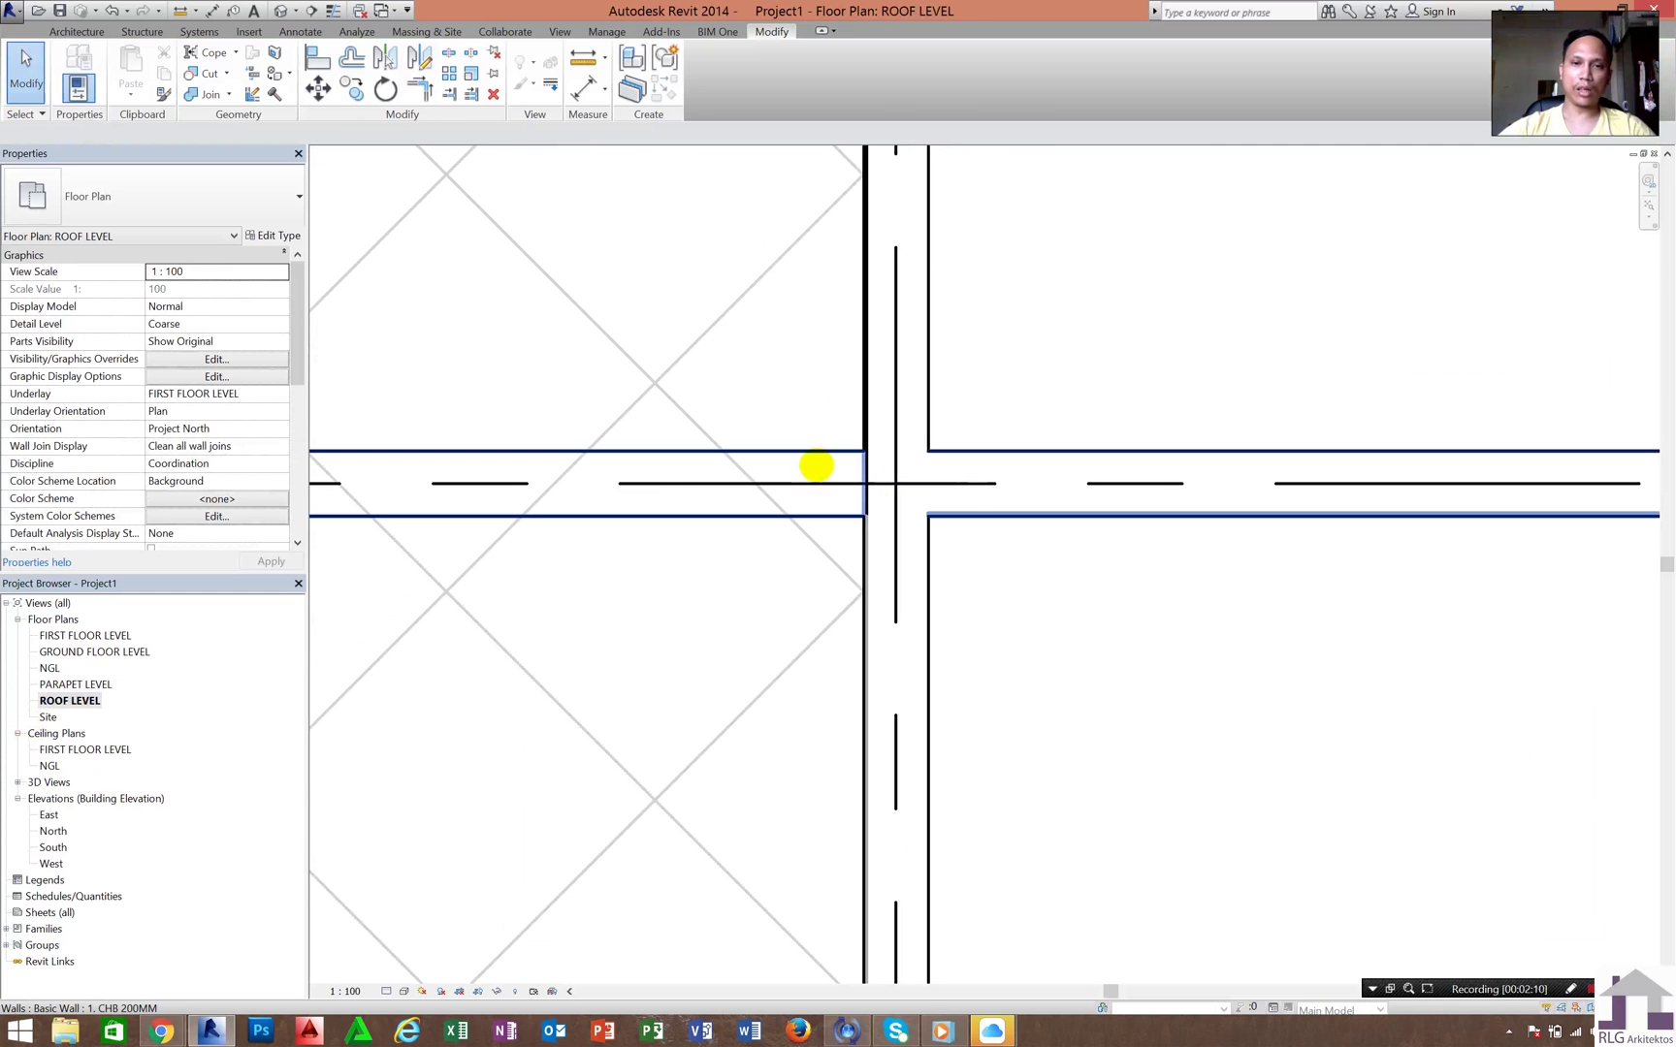
left_click(816, 466)
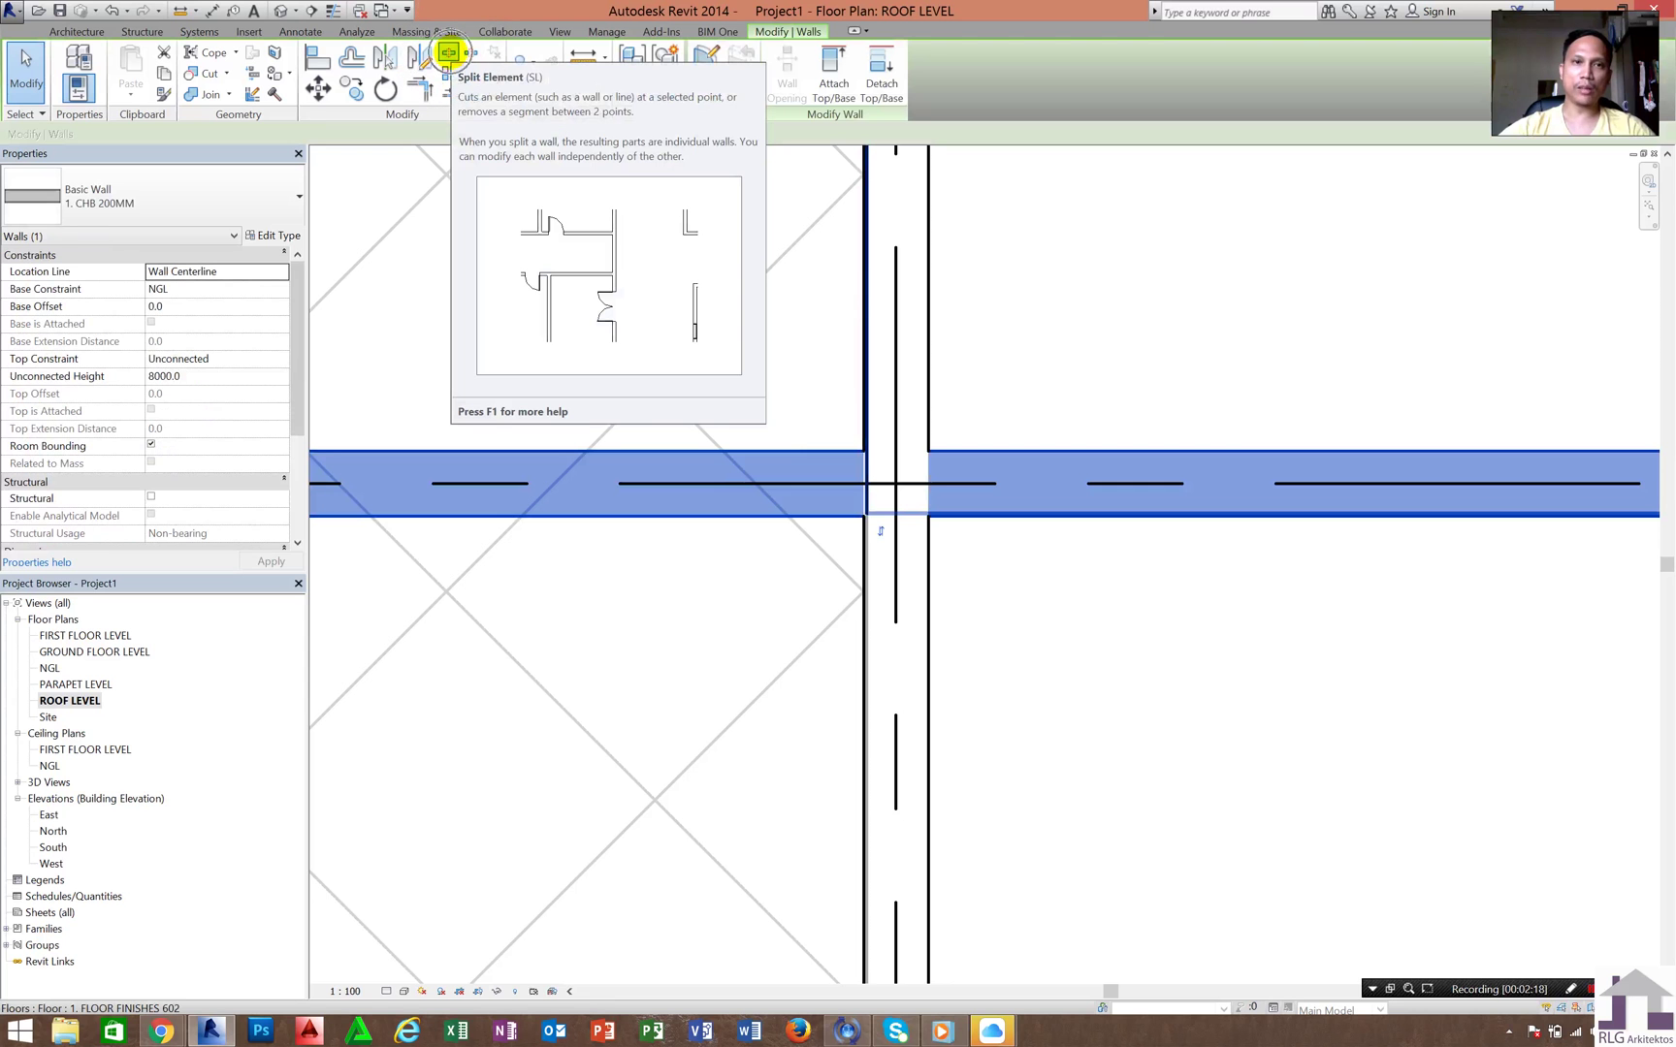
left_click(448, 53)
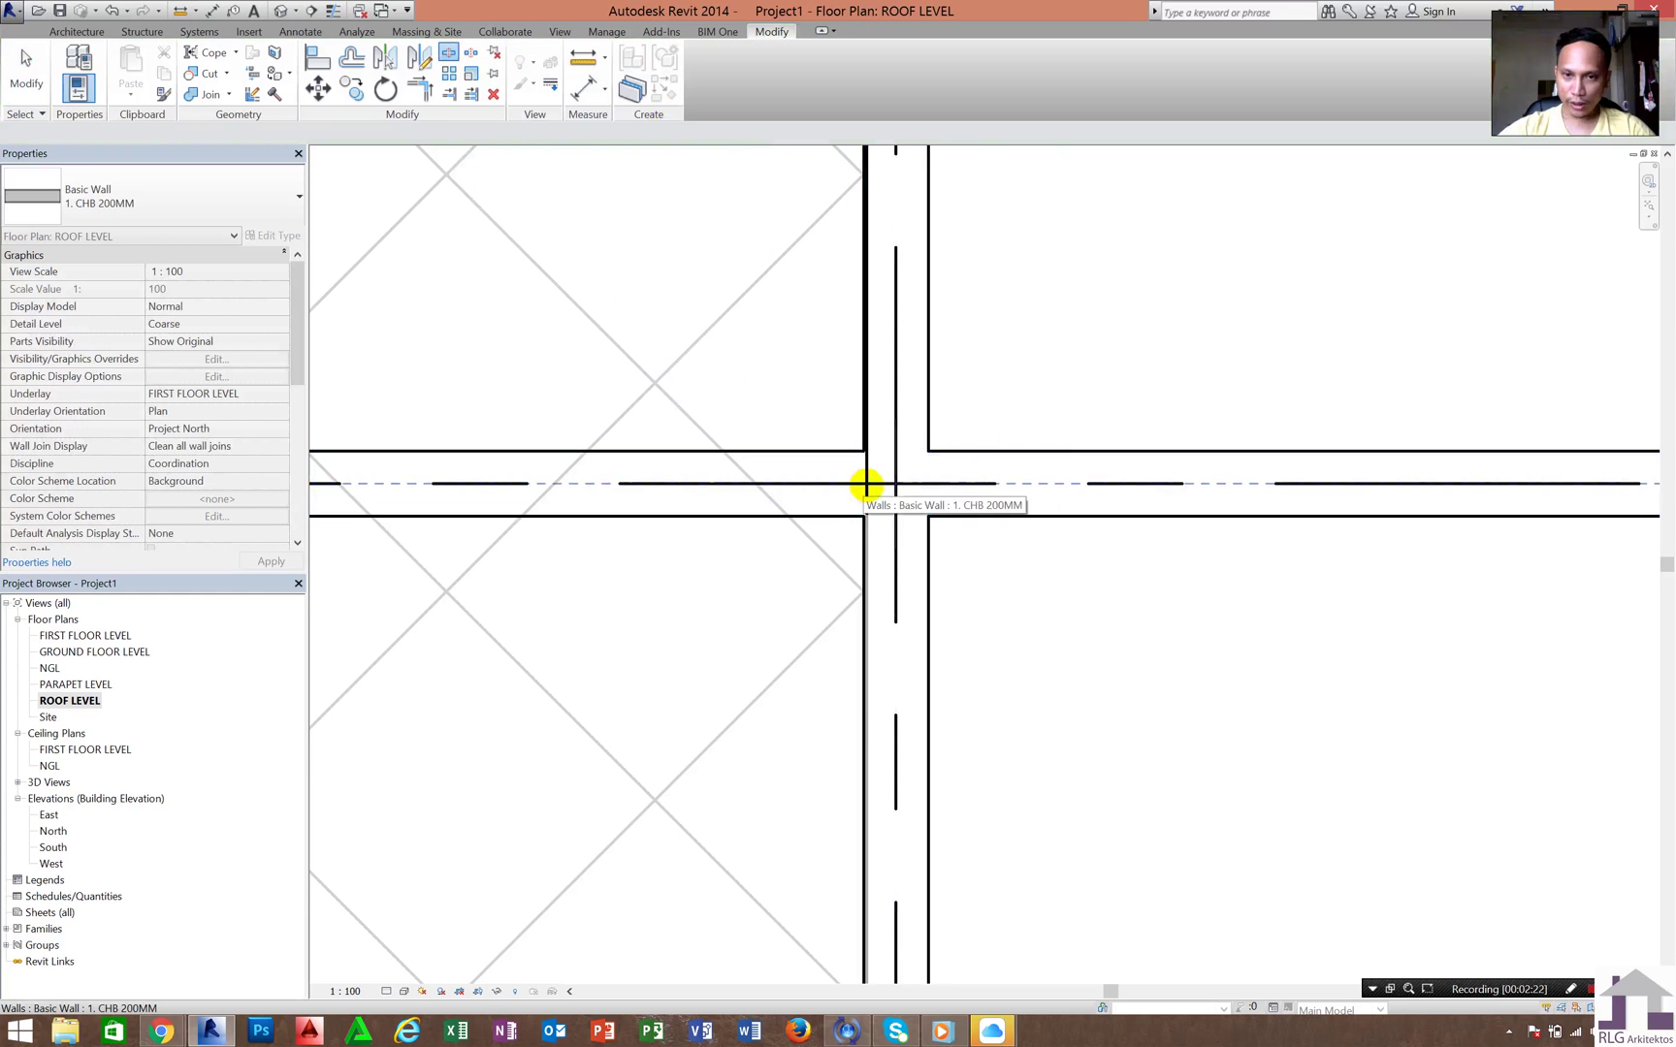
left_click(808, 475)
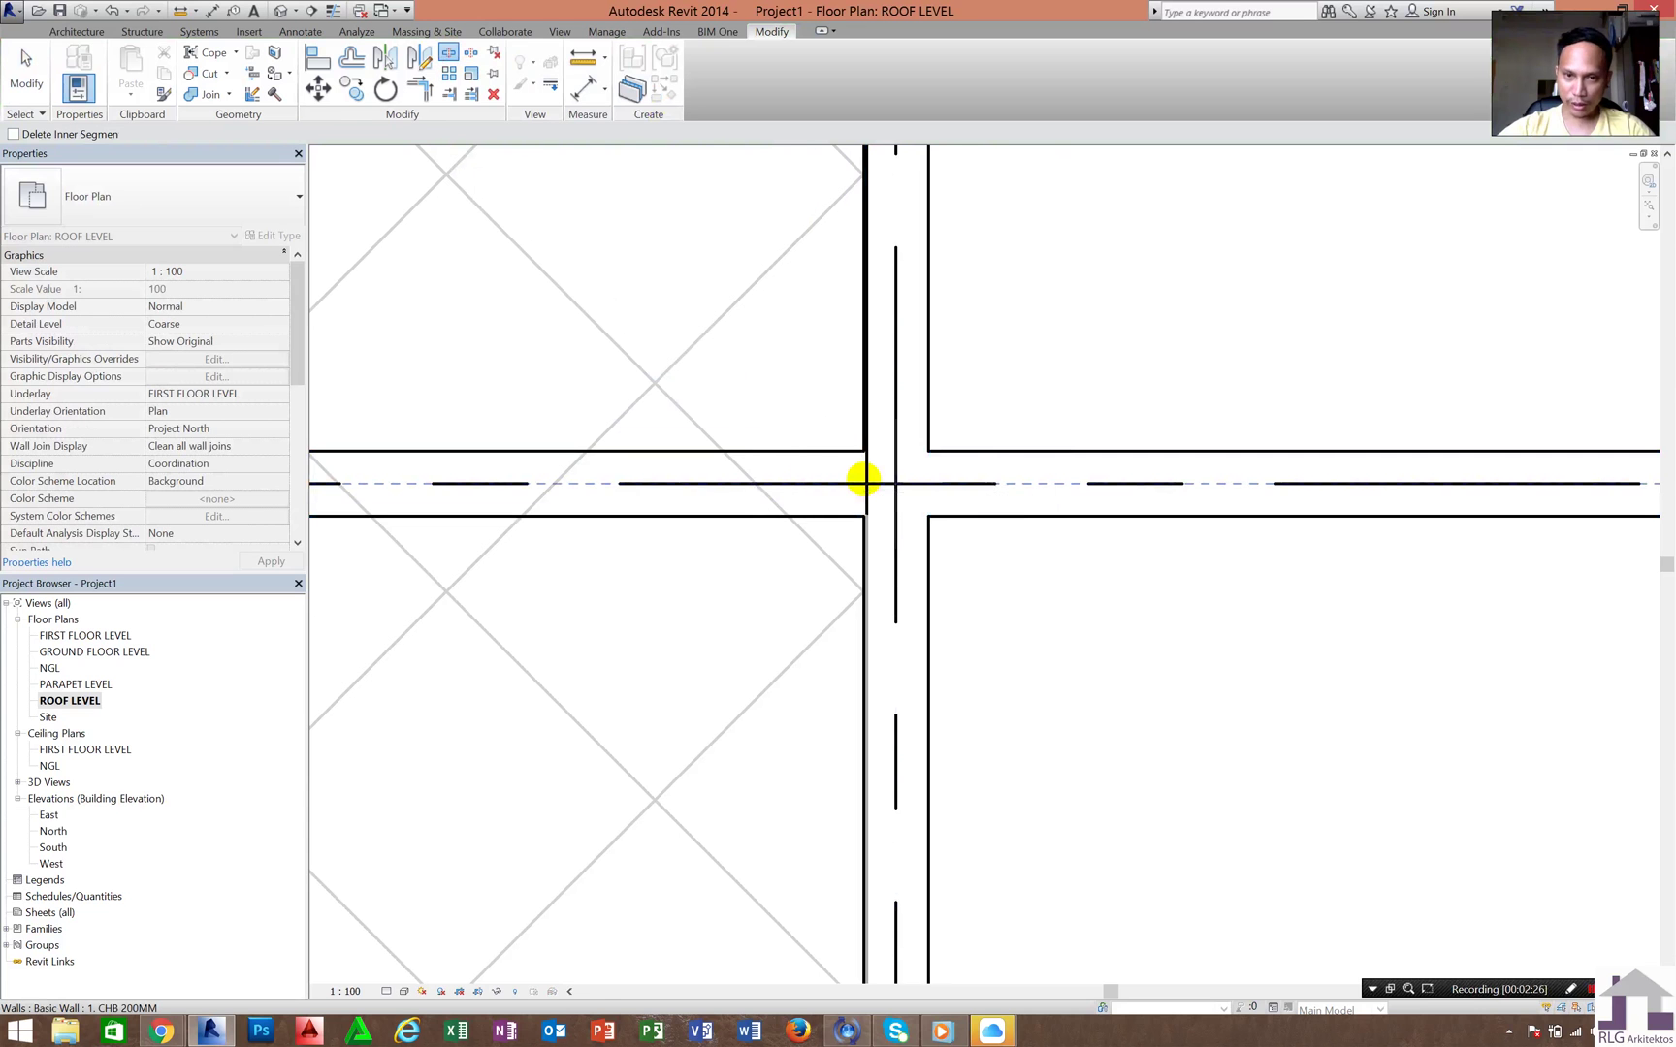
scroll(863, 477, "up", 2)
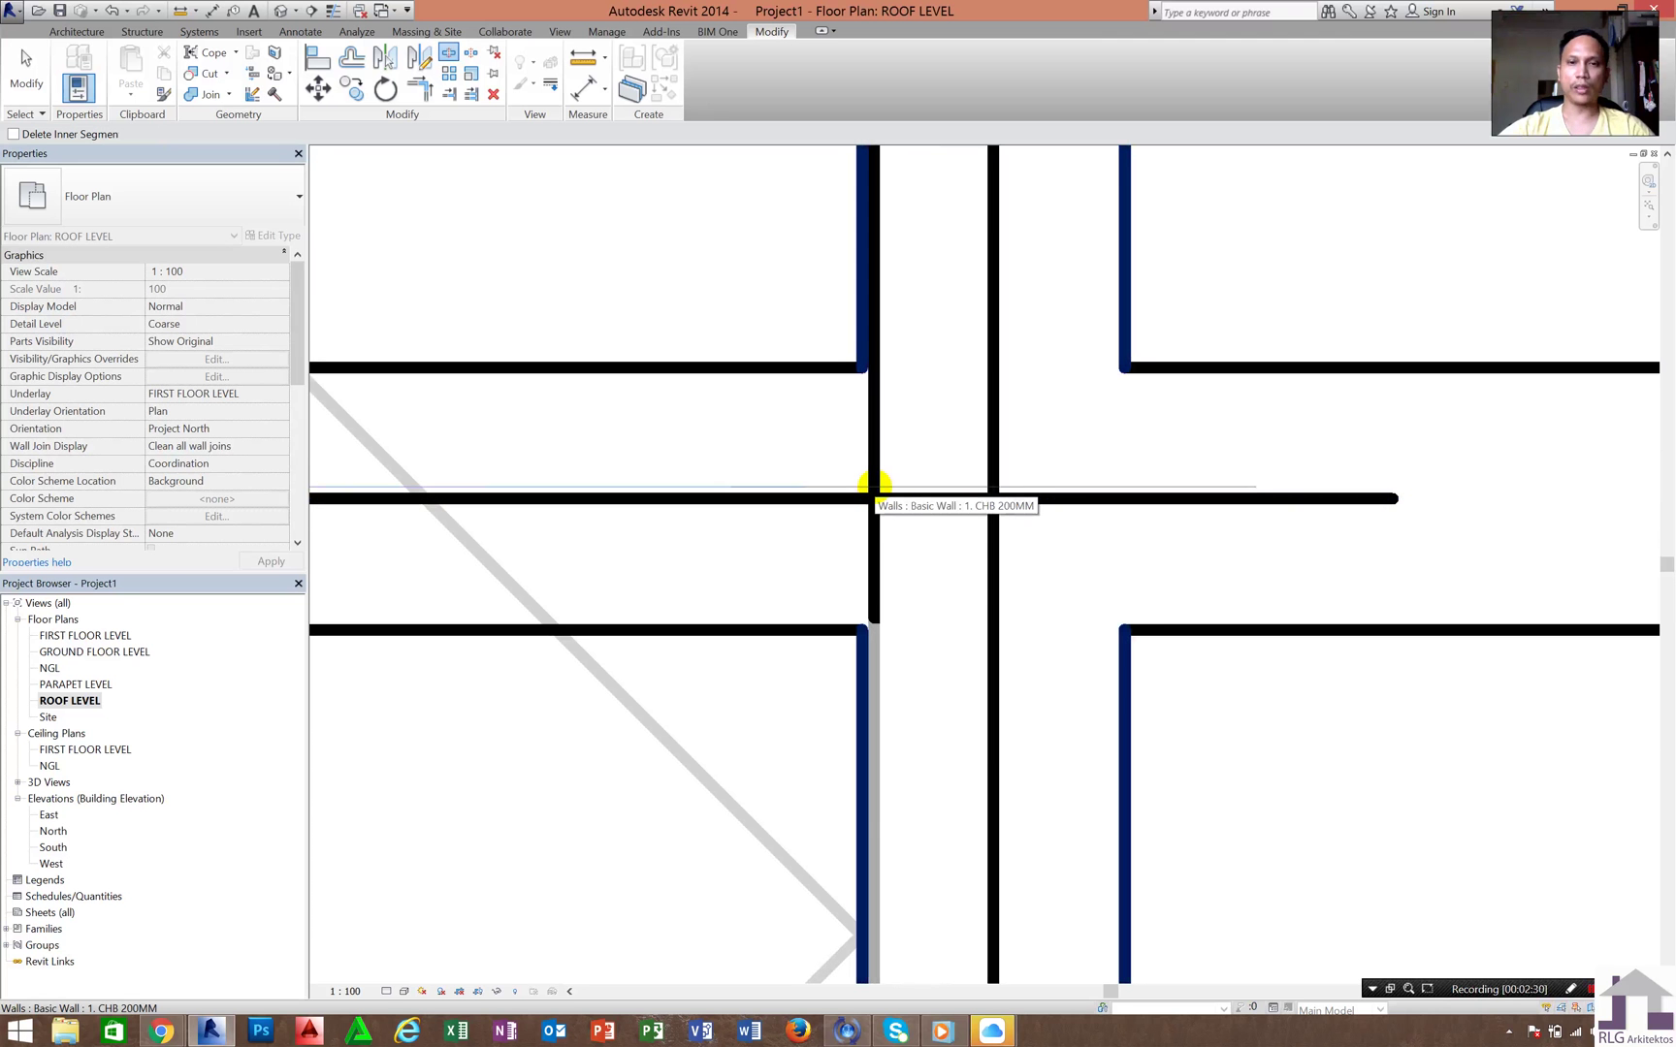
left_click(874, 485)
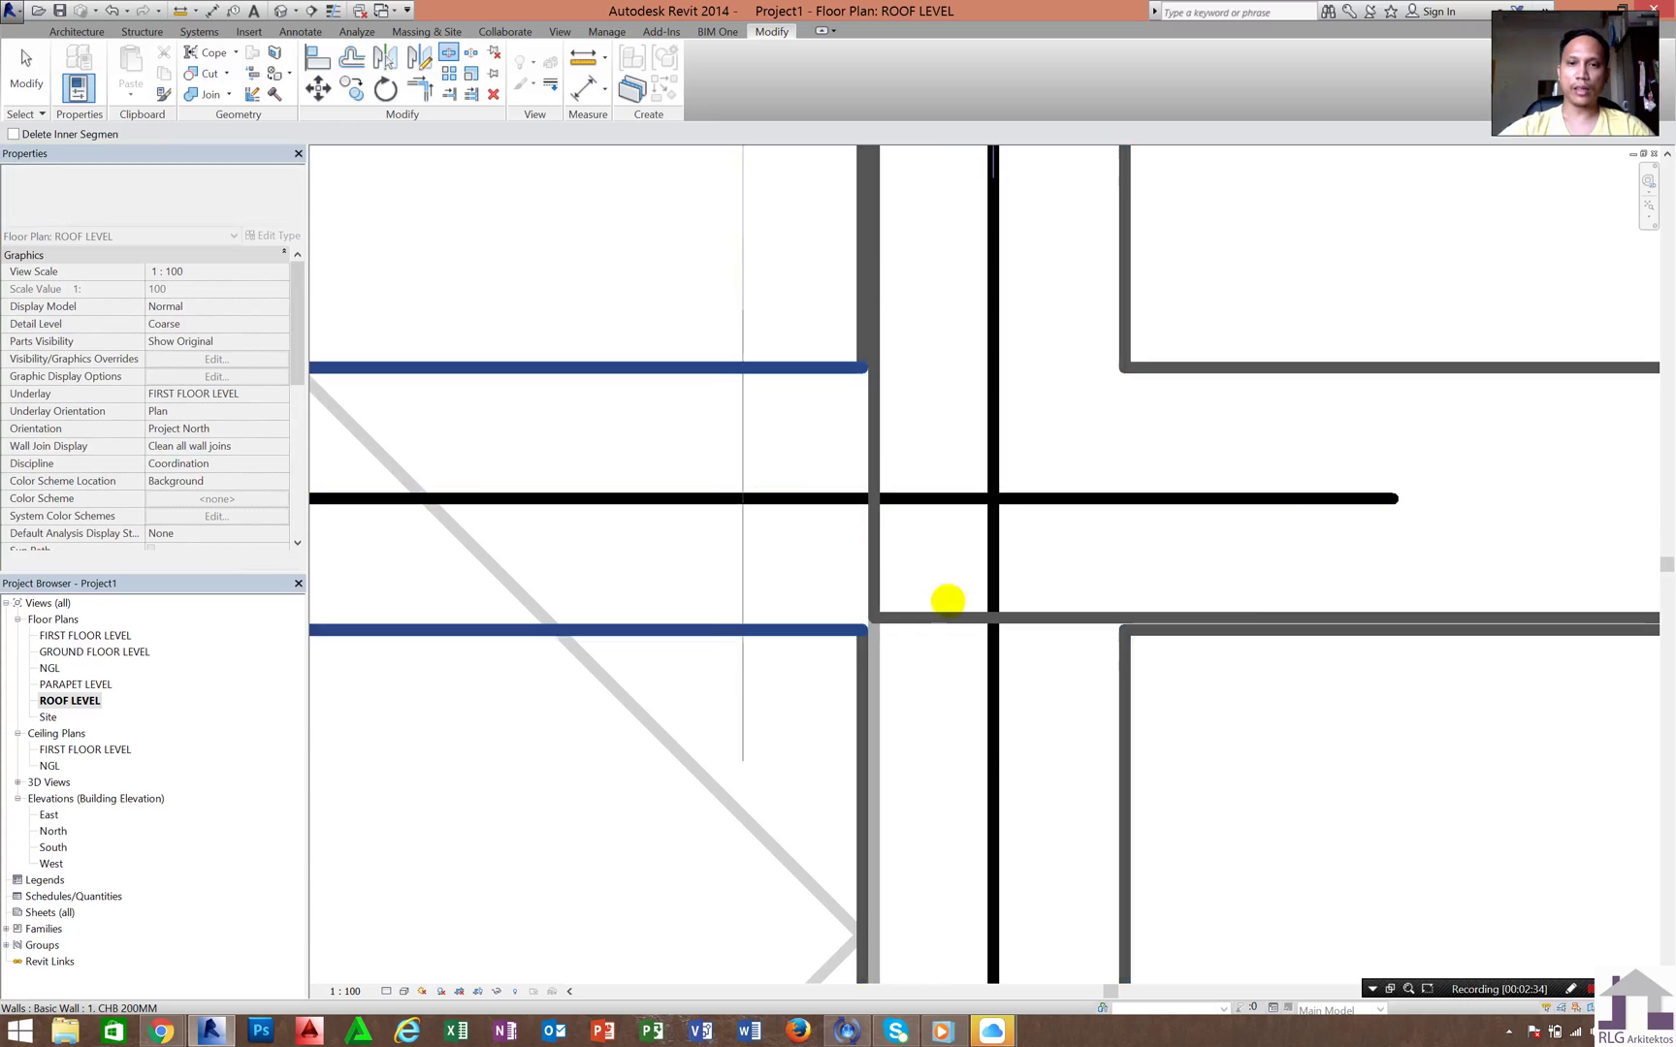
- Split the vertical wall at the lower face of the horizontal wall, separating its exterior and interior portions
scroll(948, 562, "down", 4)
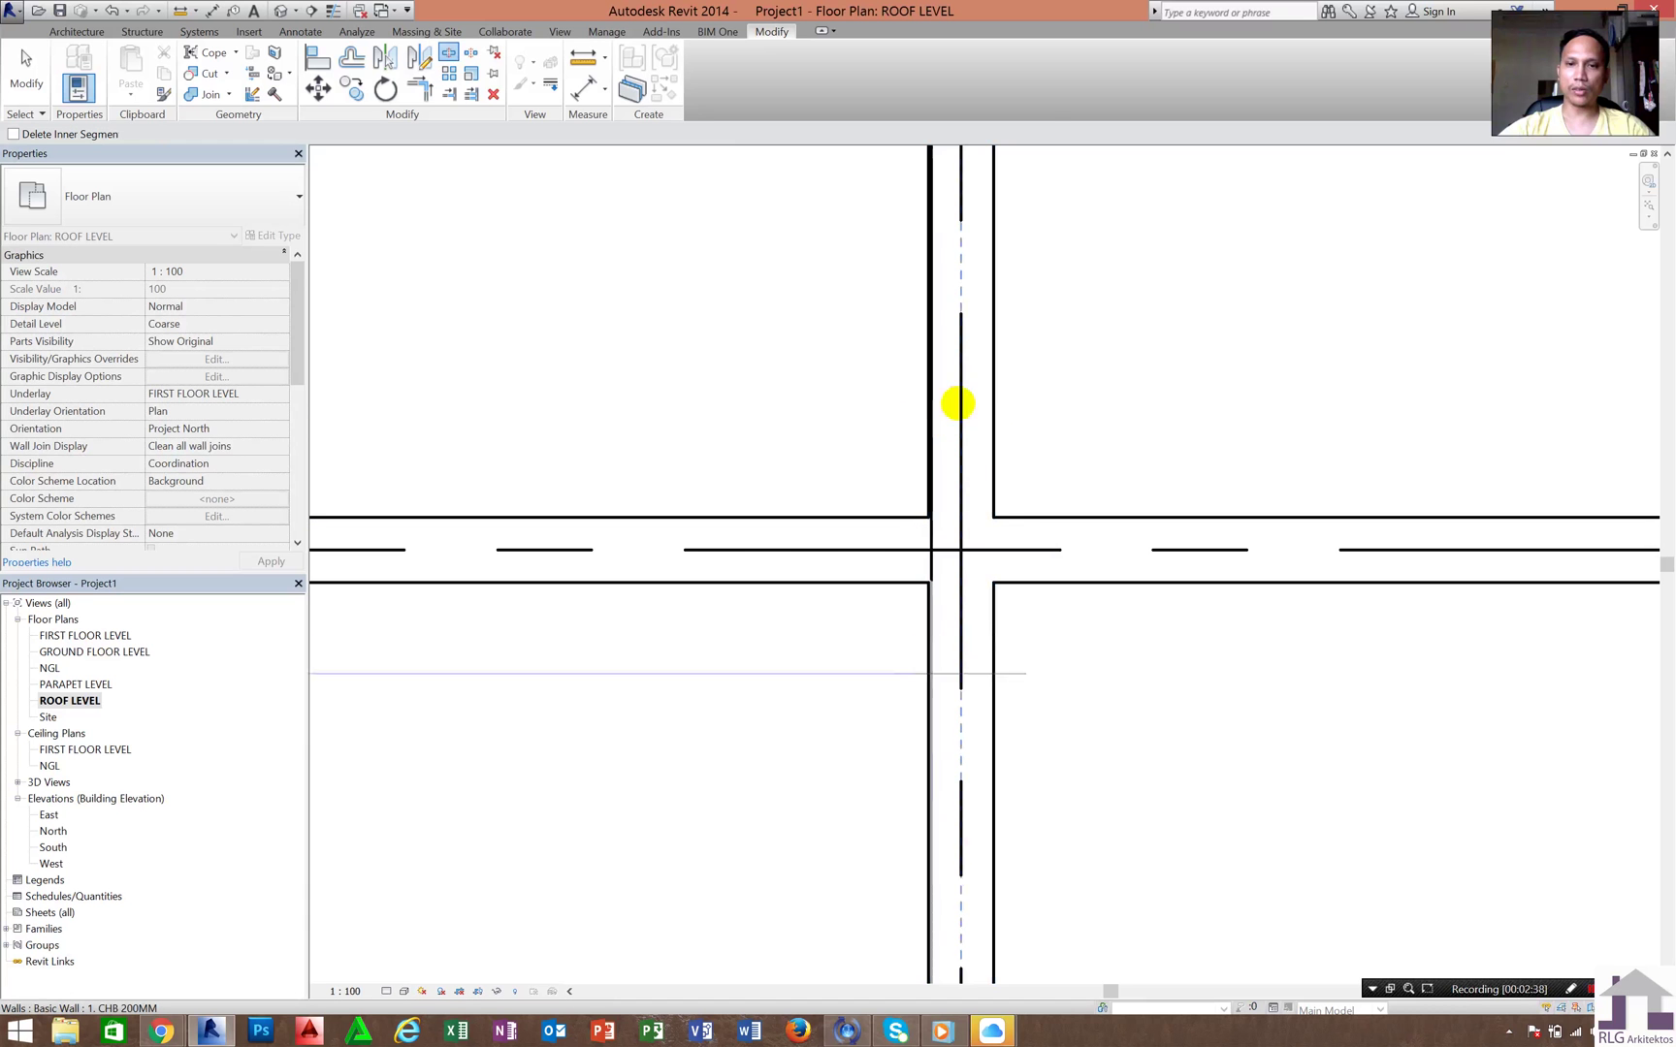
scroll(973, 635, "up", 3)
scroll(995, 442, "up", 2)
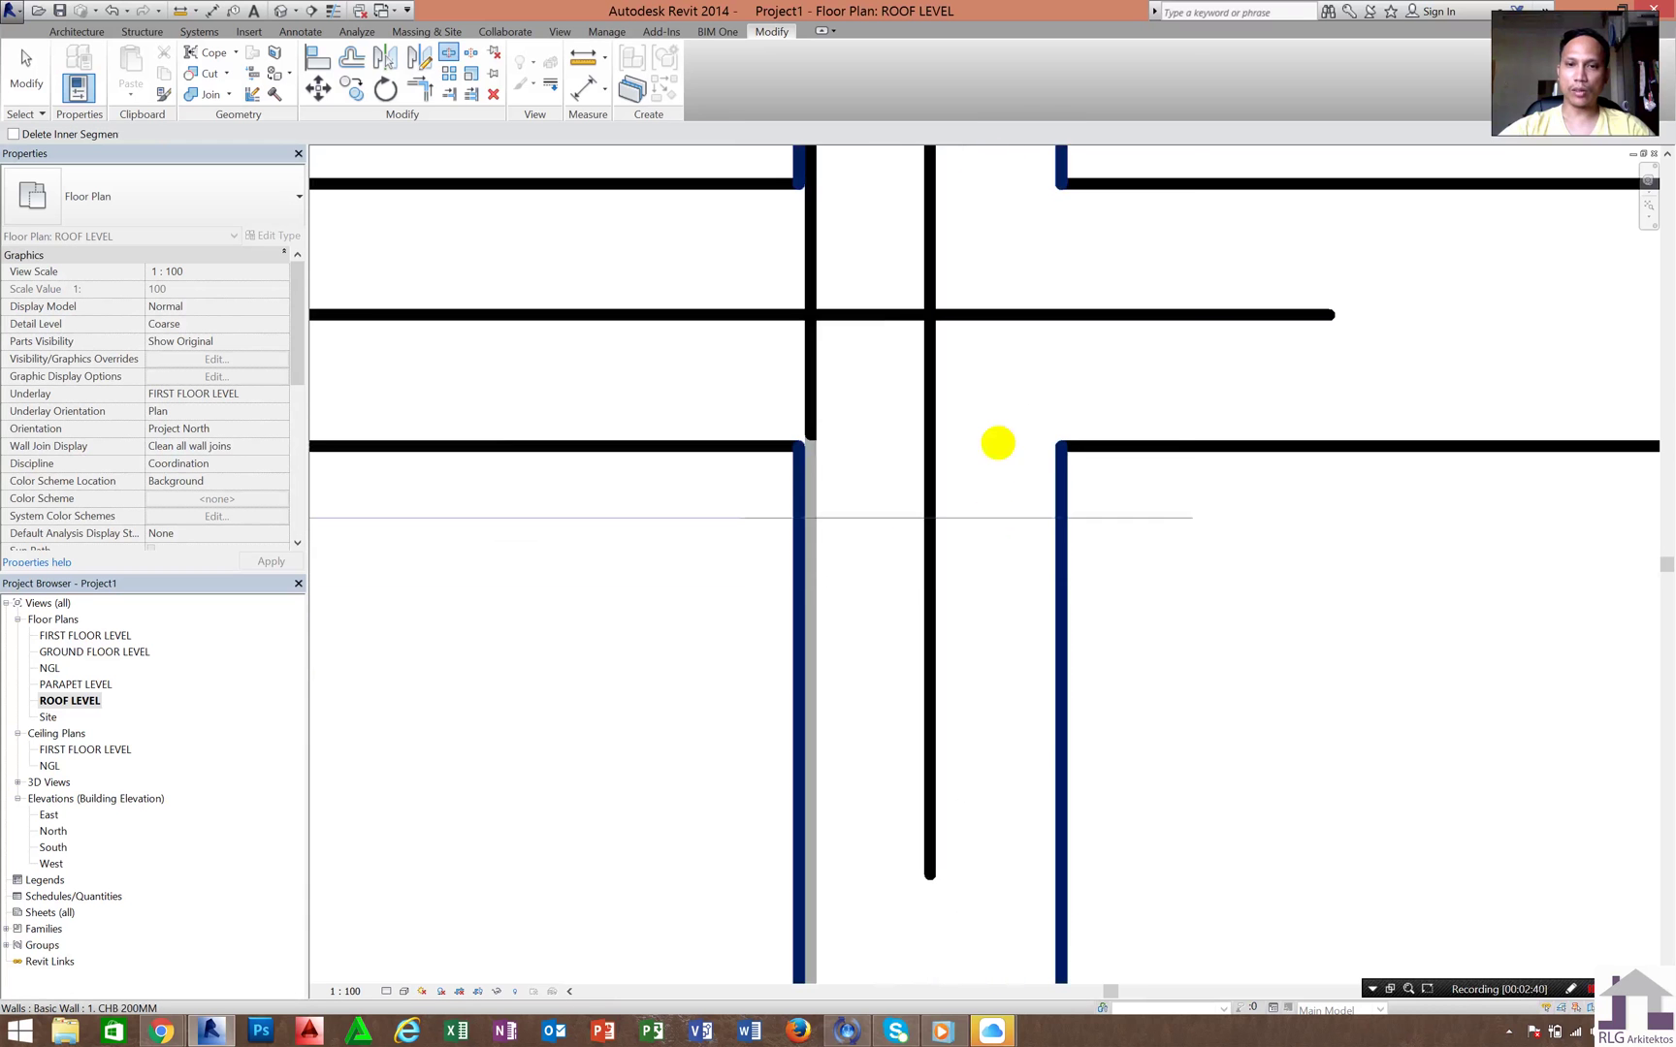
scroll(995, 444, "up", 2)
scroll(997, 451, "up", 2)
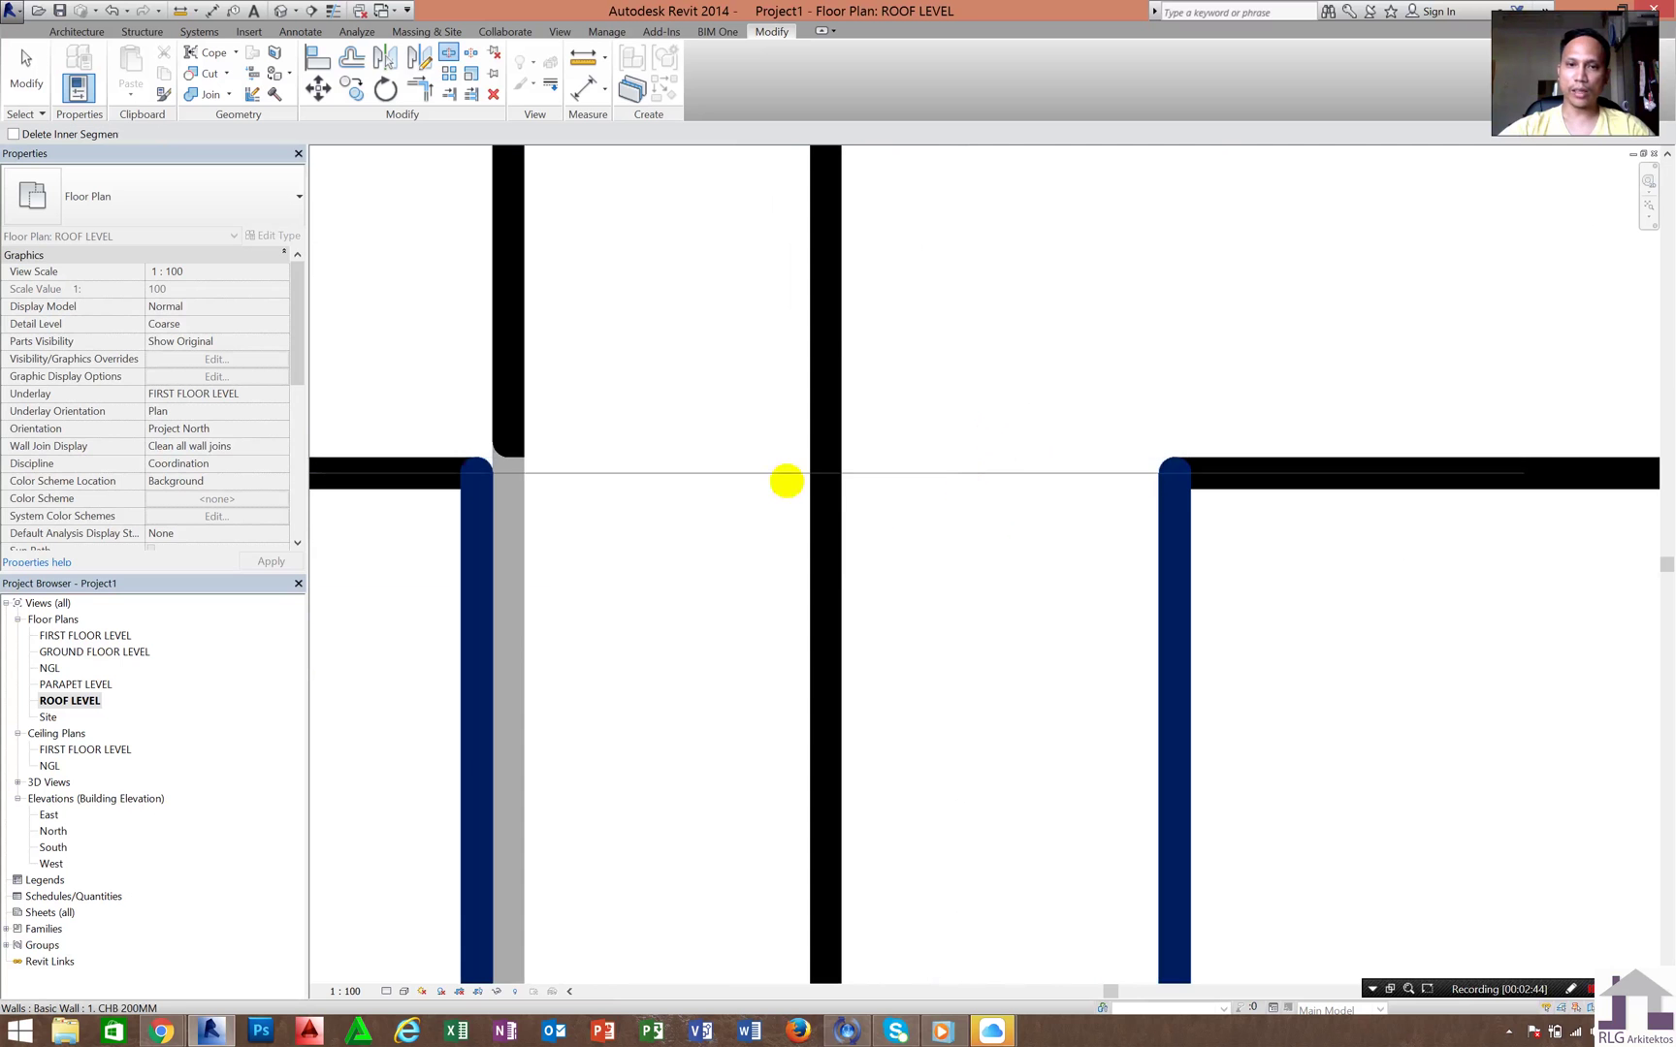
left_click(787, 481)
scroll(866, 545, "down", 6)
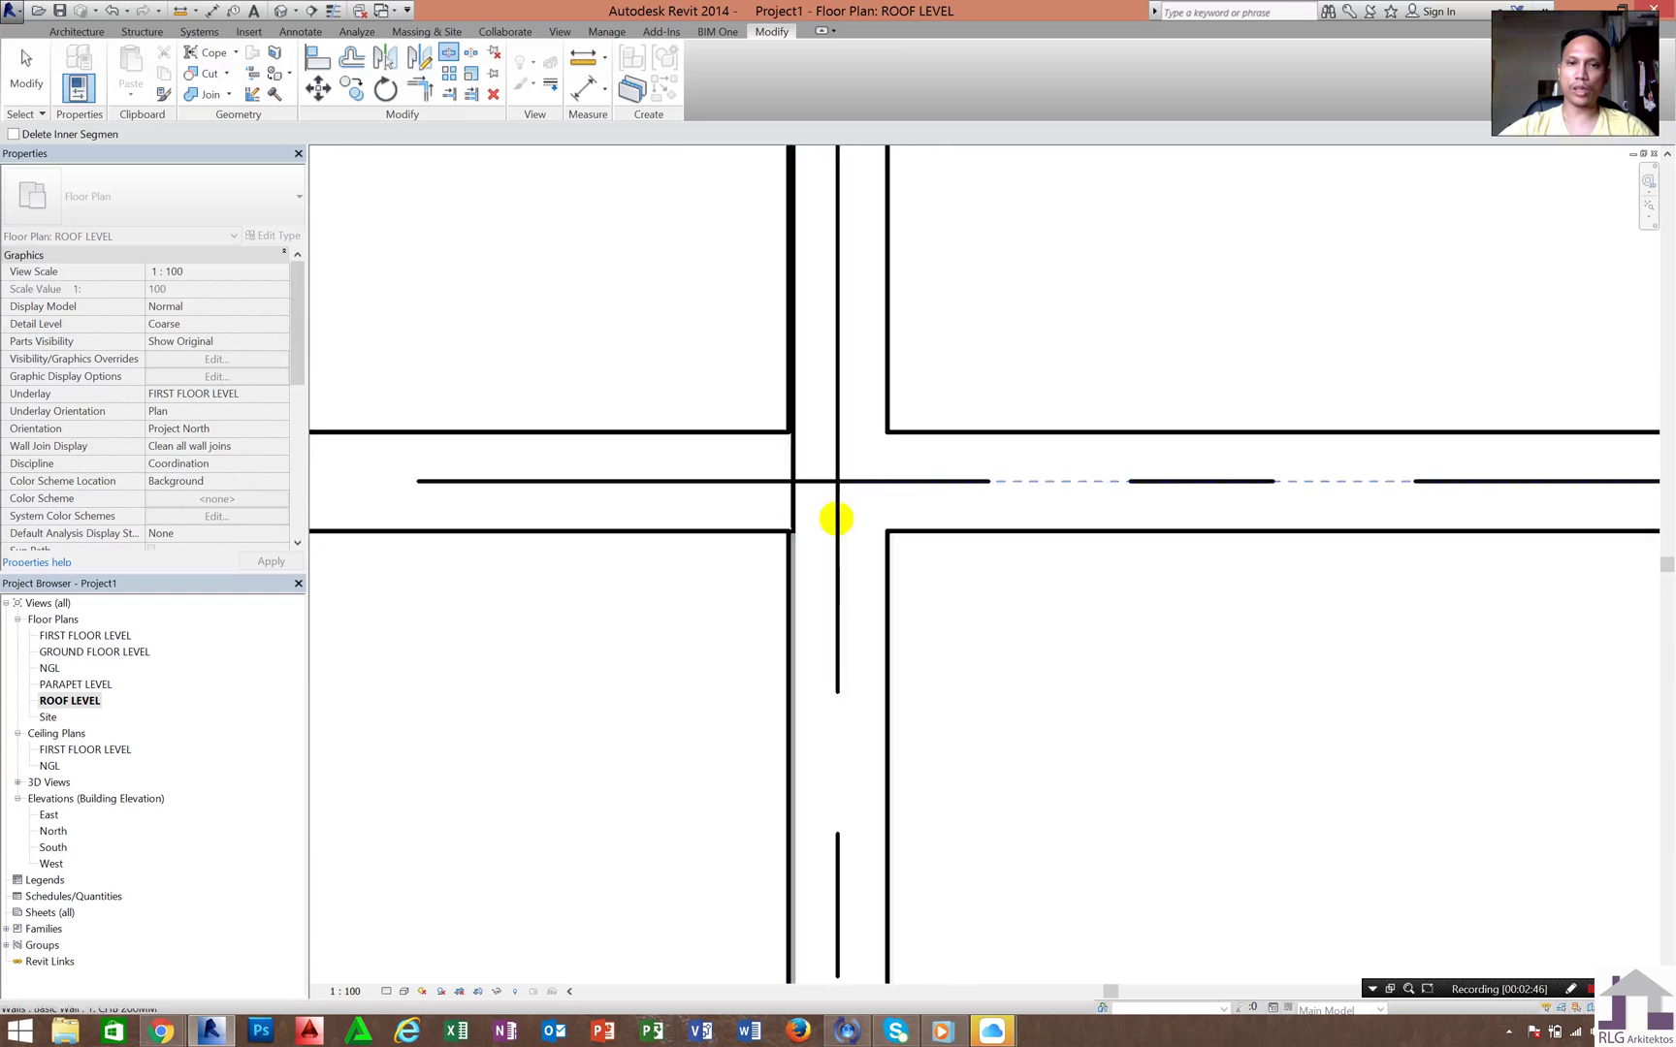
scroll(836, 518, "down", 2)
key("Escape")
- Check the extents of the split wall segments around the junction in the 3D view
left_click(280, 11)
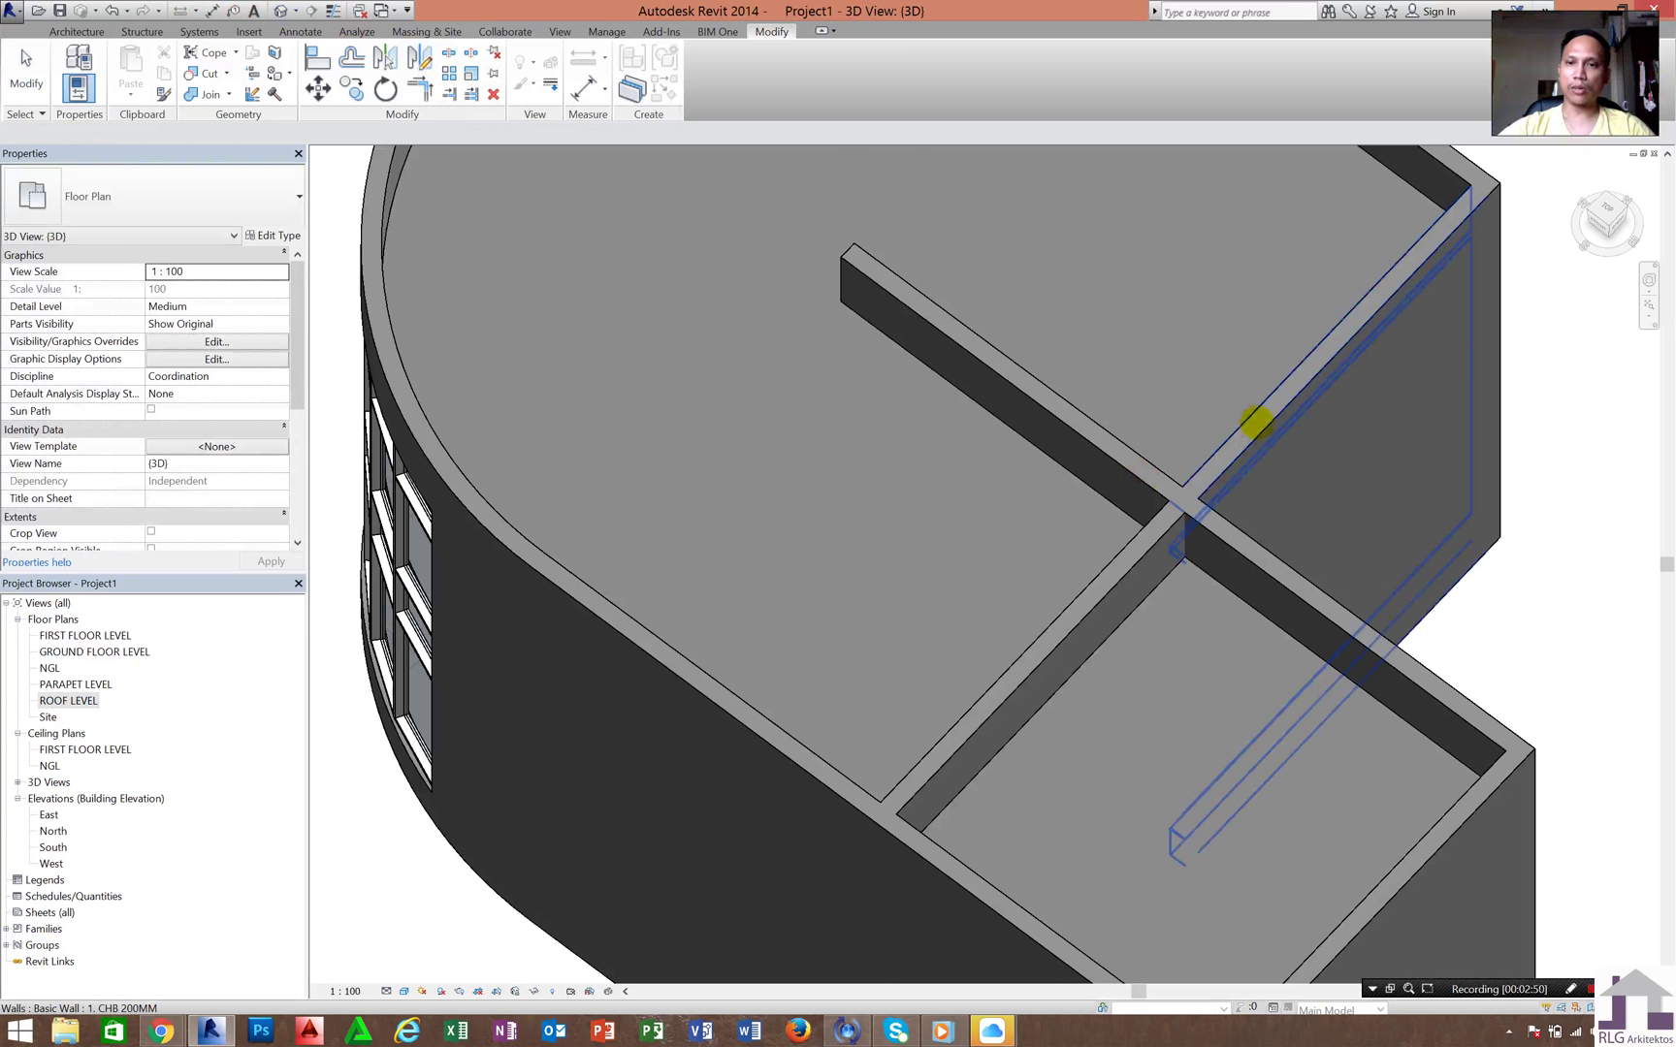
left_click(1256, 422)
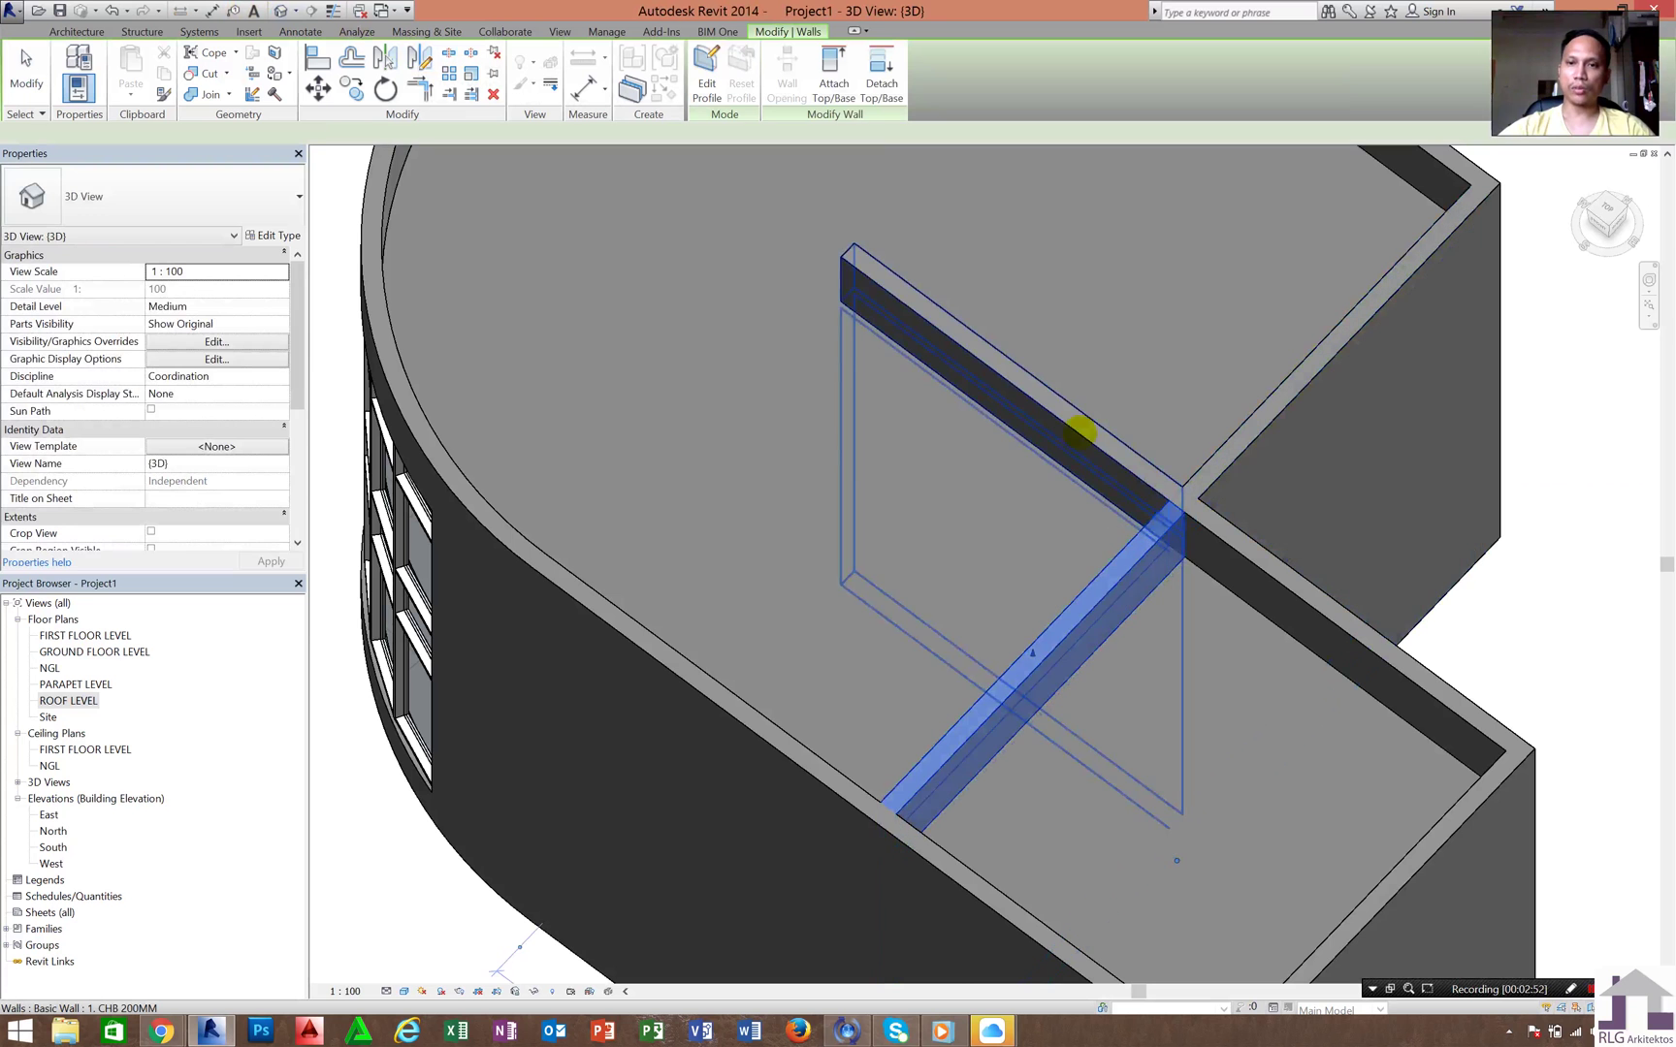
left_click(1081, 431)
left_click(1257, 561)
key("Escape")
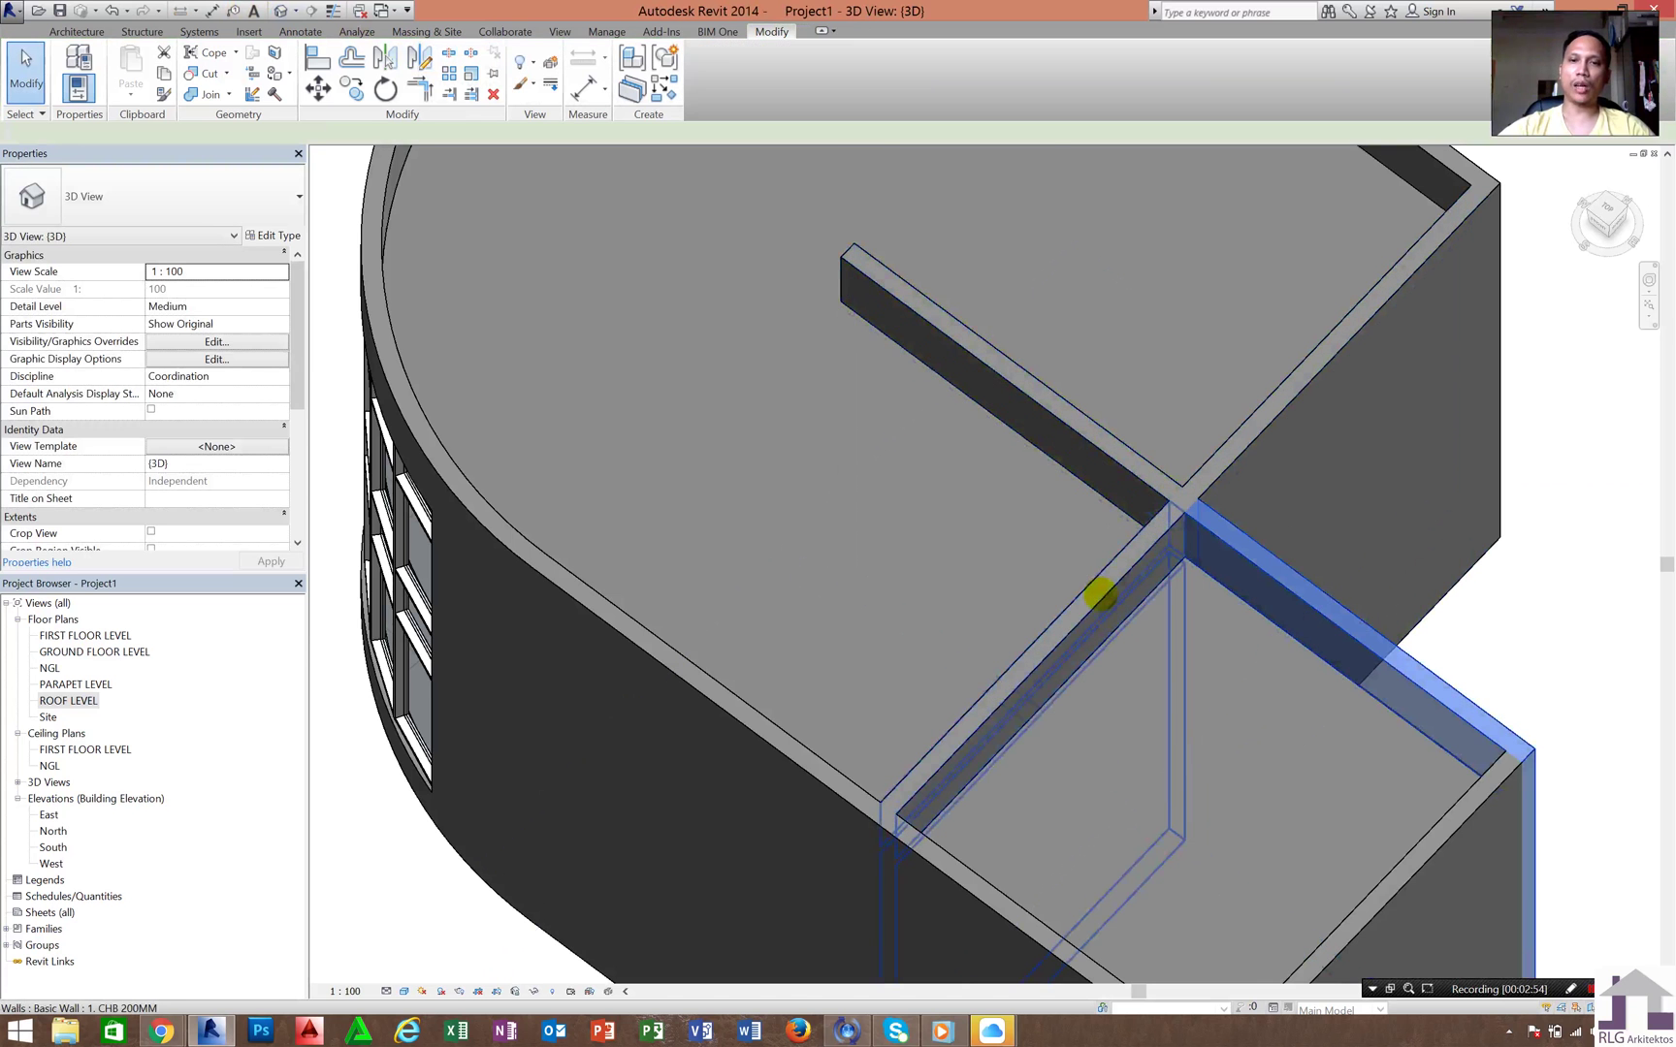
- Attach the top of the interior wall segment projecting into the main block to the roof-level floor slab
scroll(1048, 451, "down", 4)
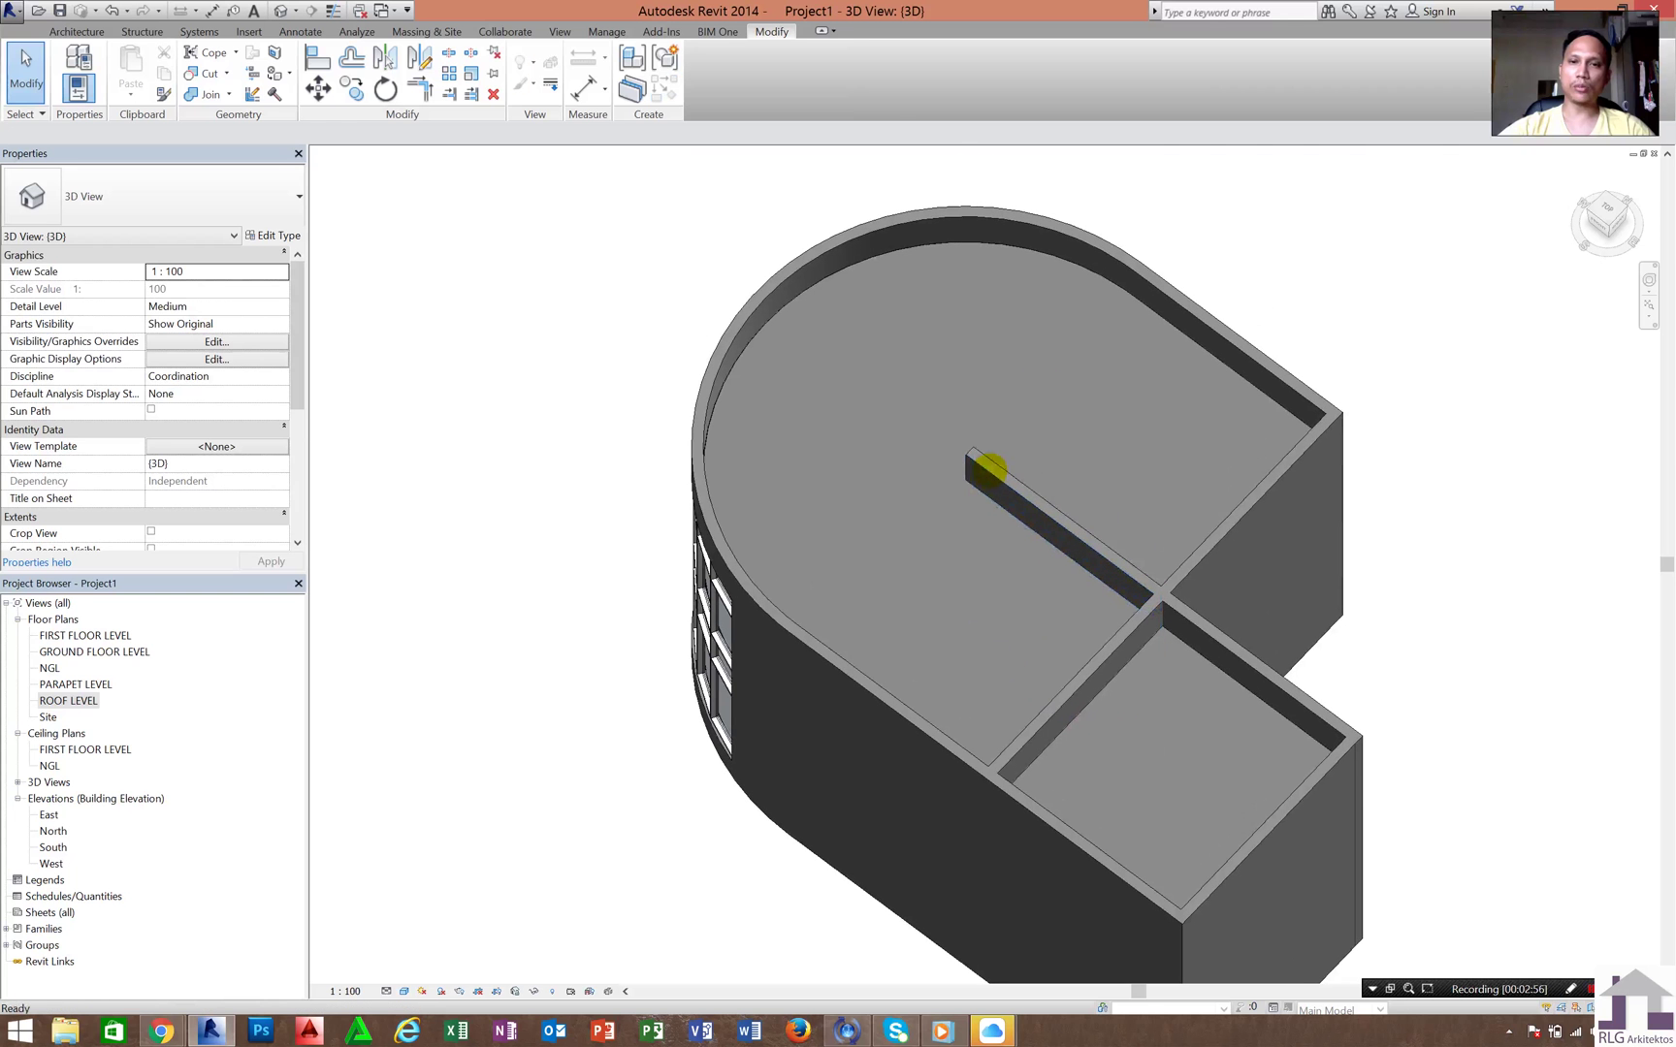
left_click(990, 470)
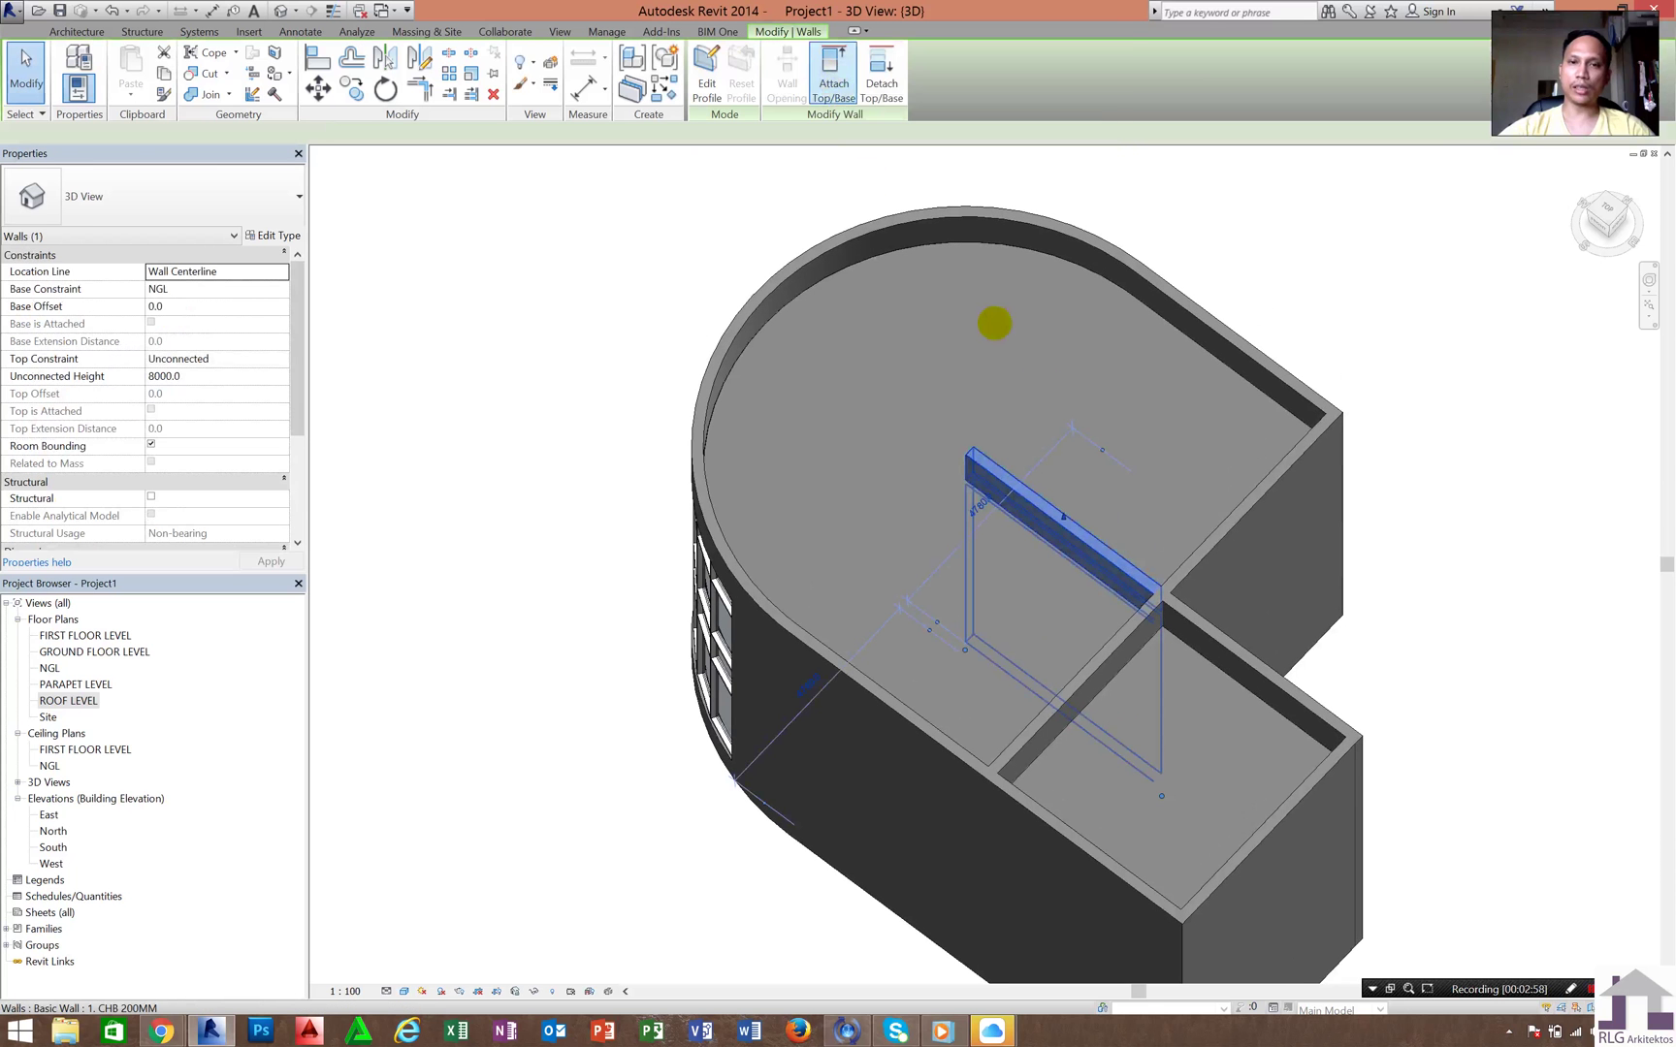
left_click(1210, 723)
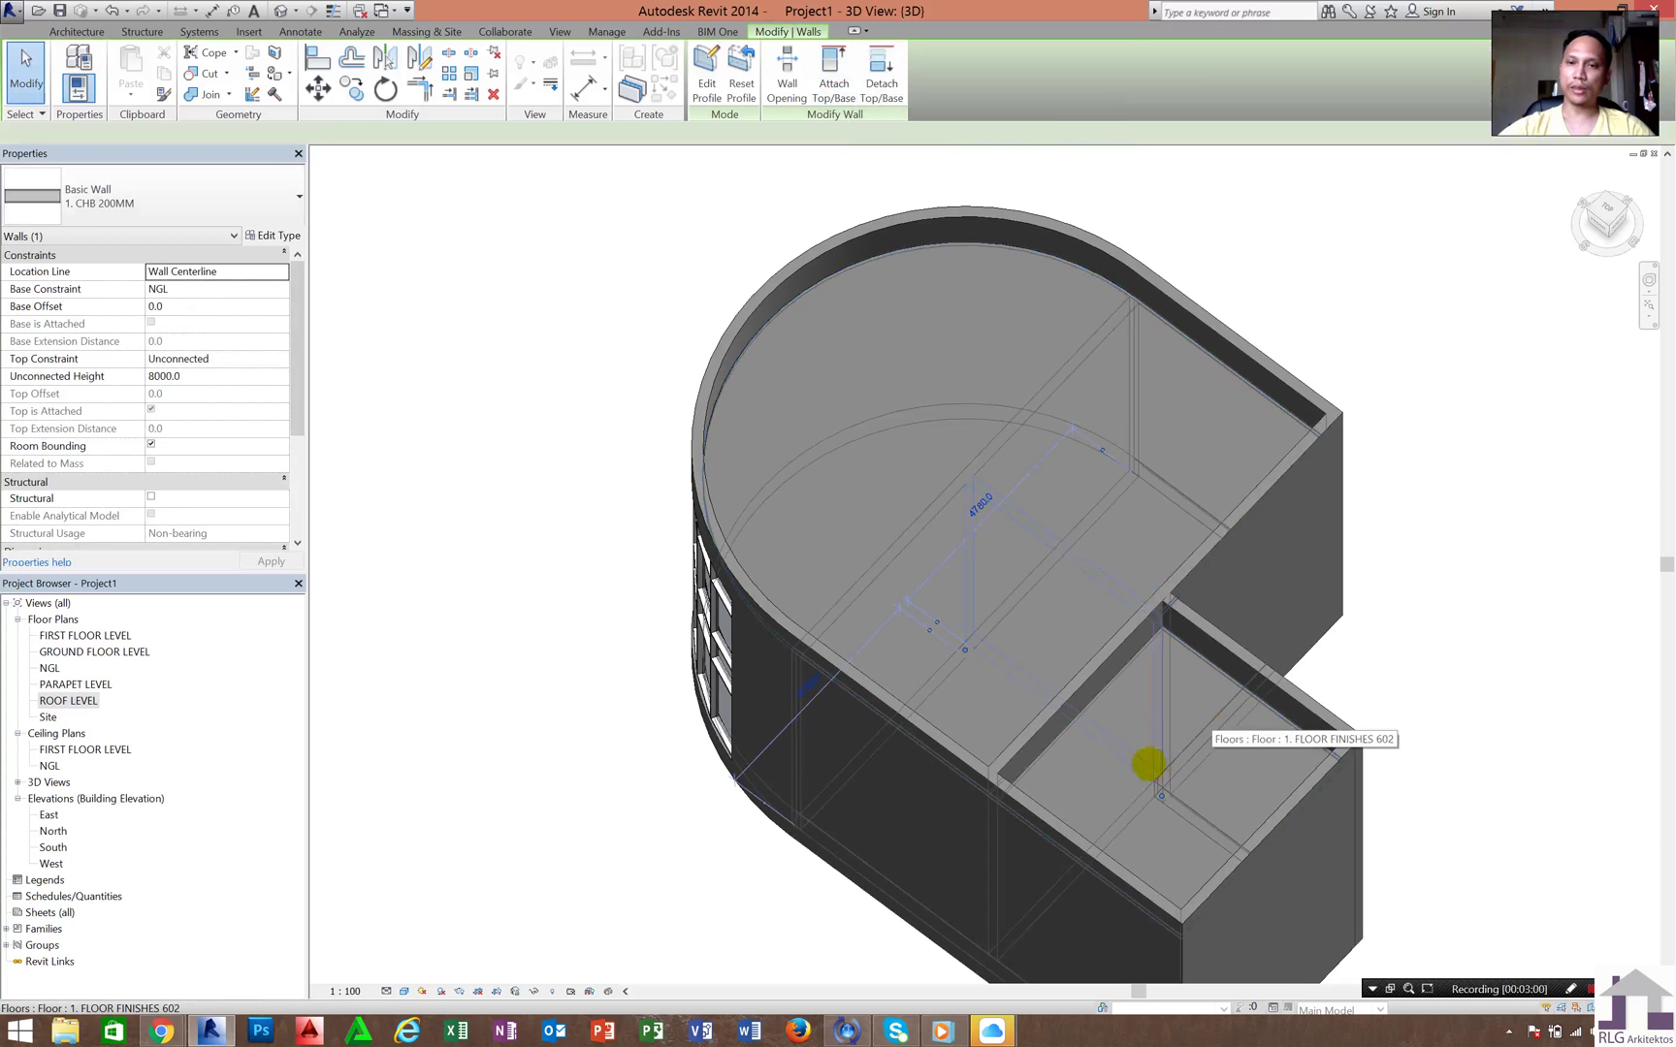
- Attach the top of the wall segment between the main block and the projecting wing to the roof-level floor slab
scroll(1128, 716, "up", 3)
left_click(1029, 569)
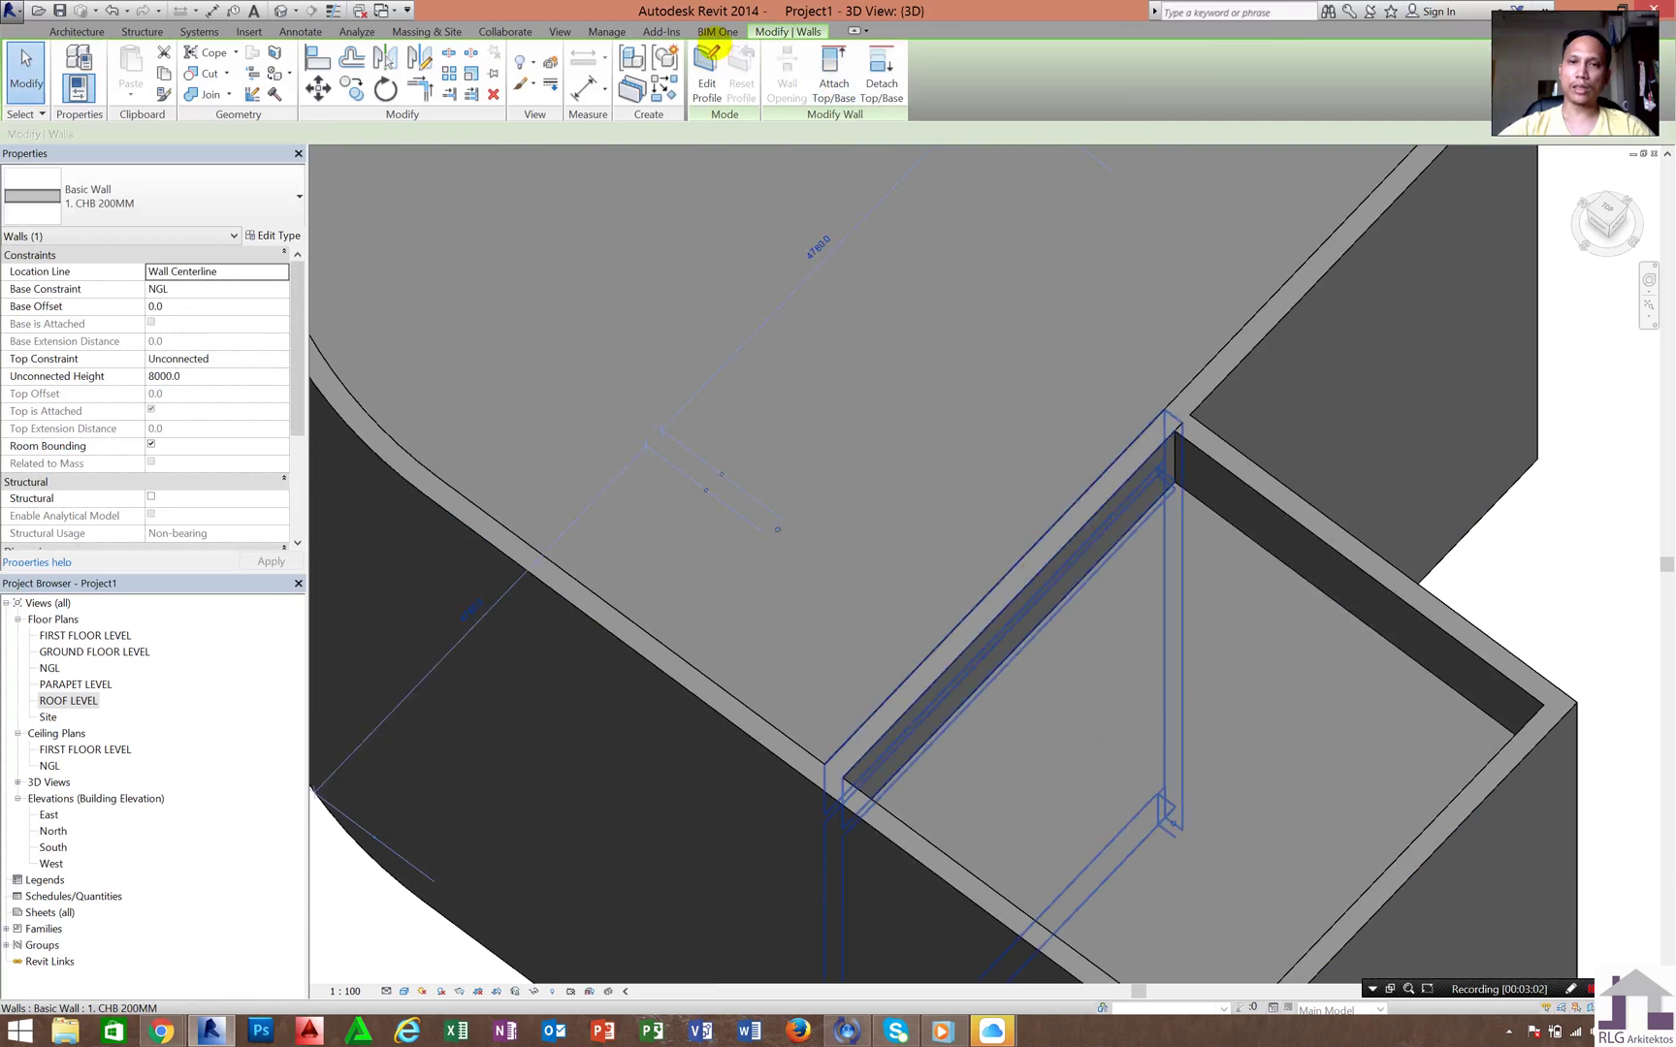
left_click(831, 66)
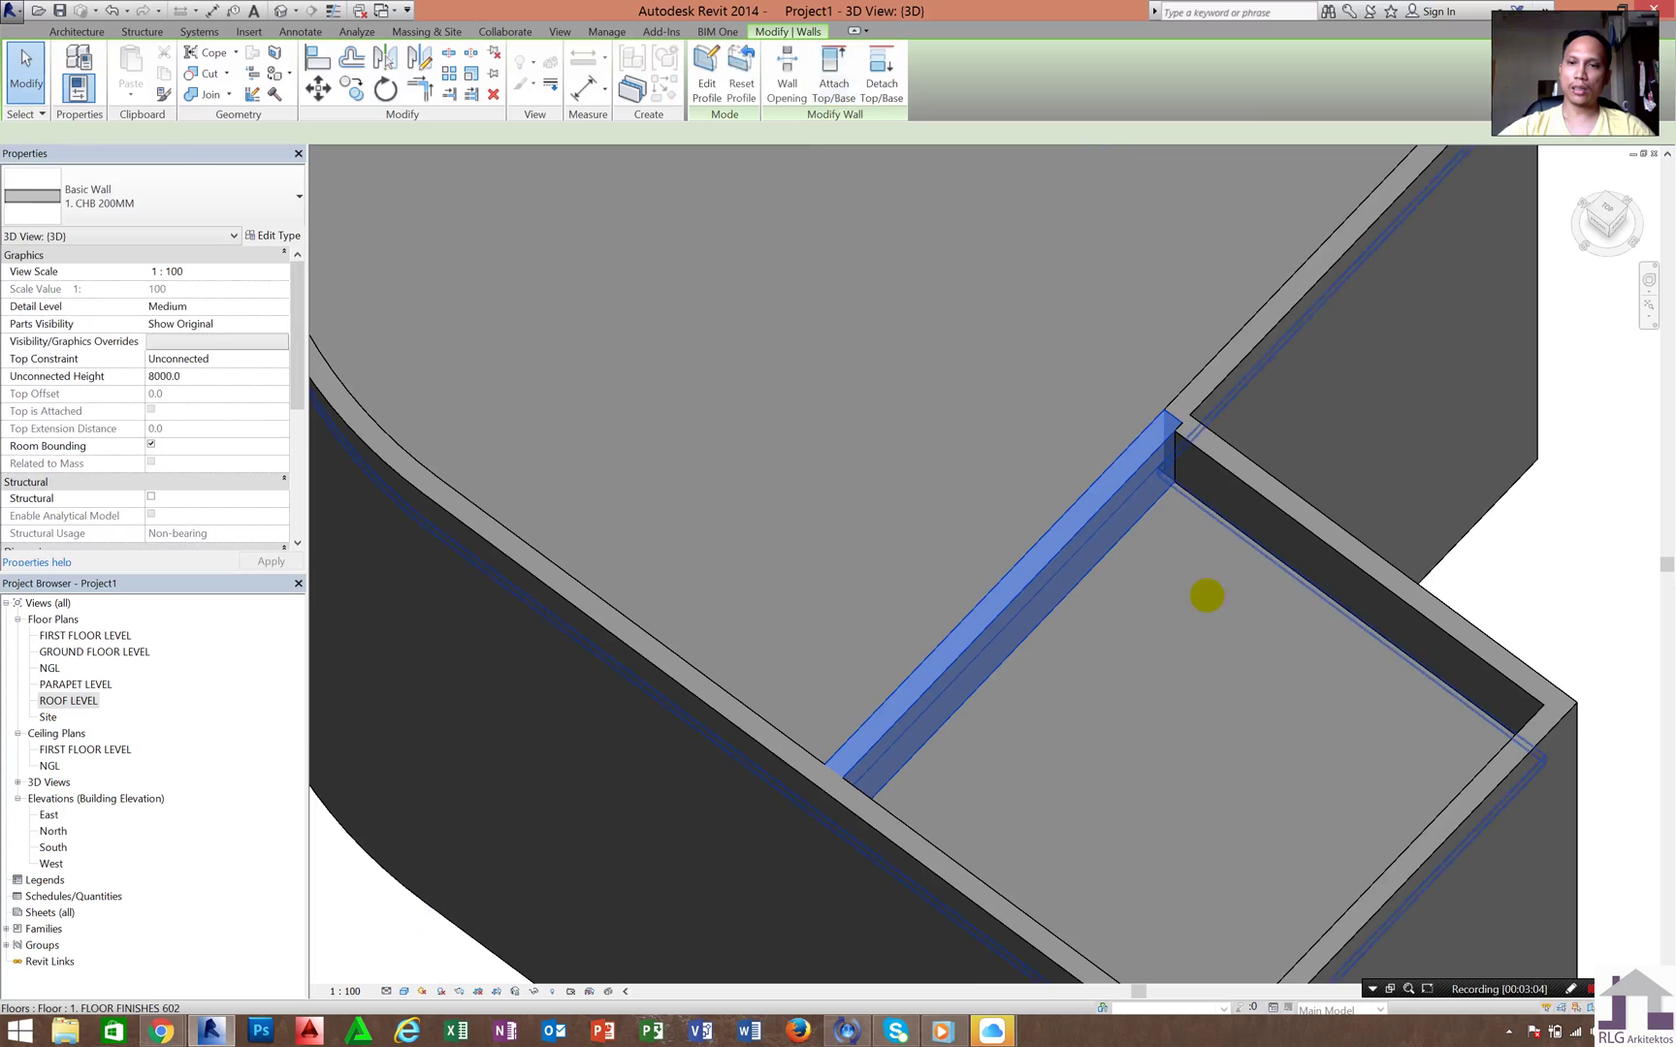
left_click(1261, 441)
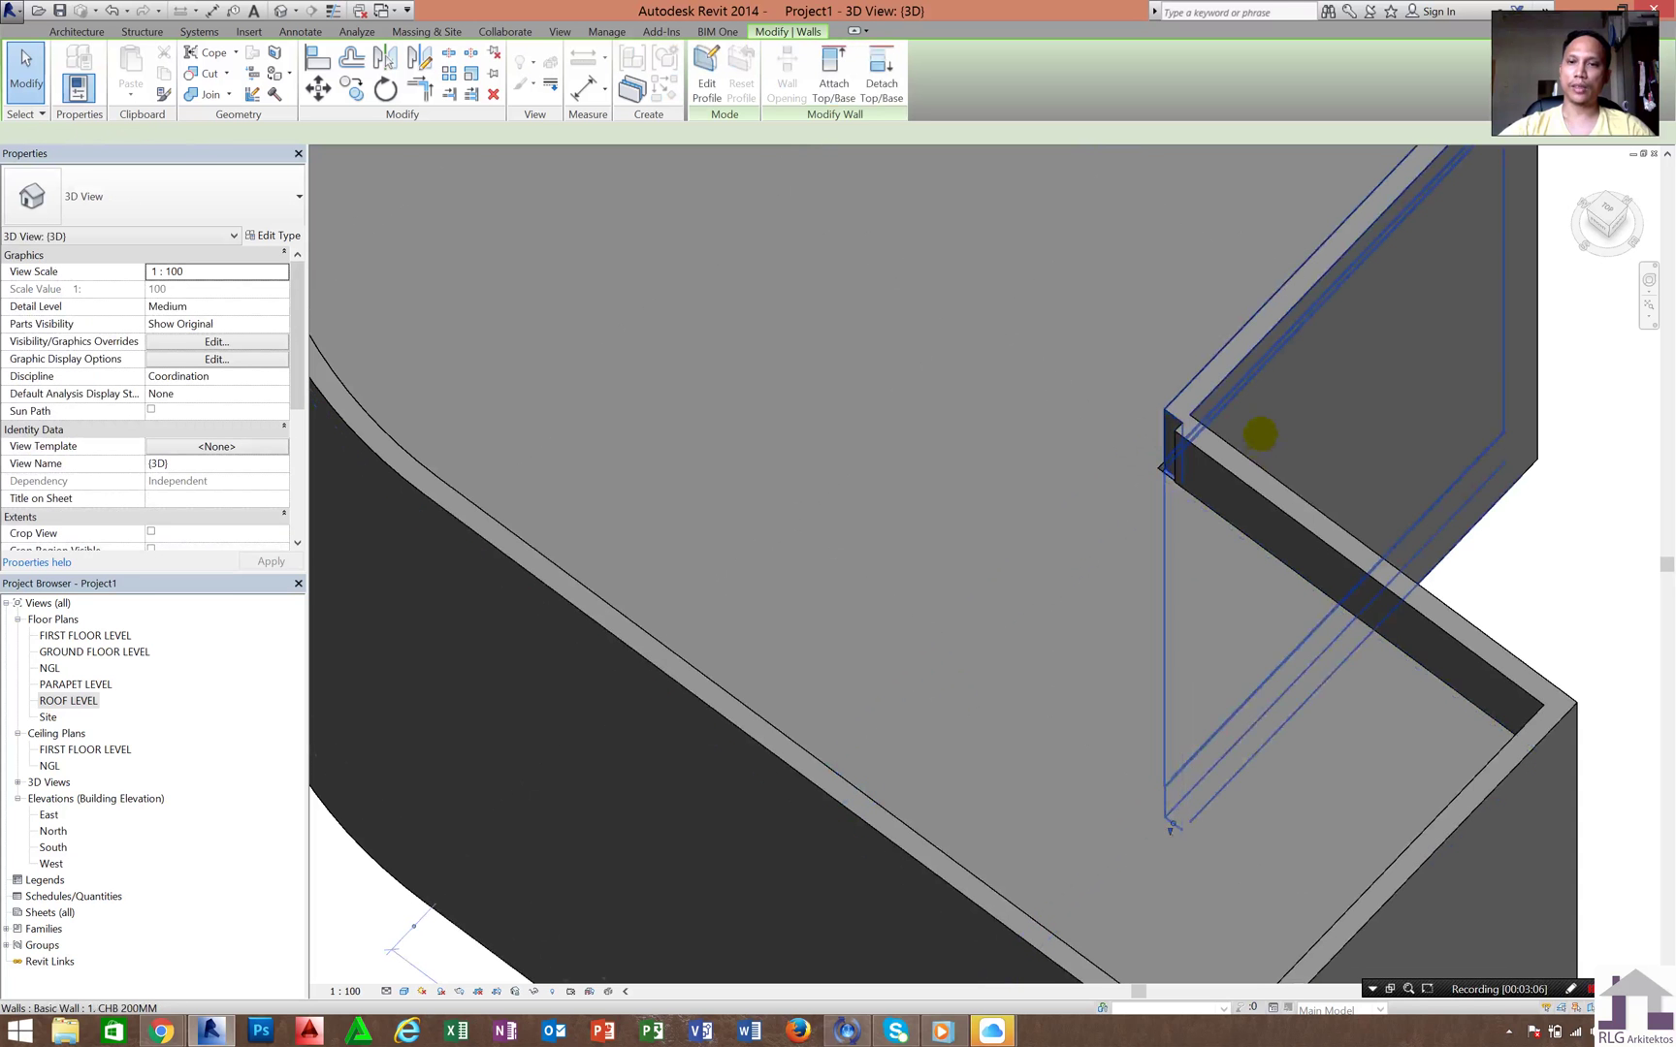
- Inspect the notched parapet corner and adjust the vertical exterior wall's end there in the ROOF LEVEL floor plan
scroll(1203, 425, "up", 2)
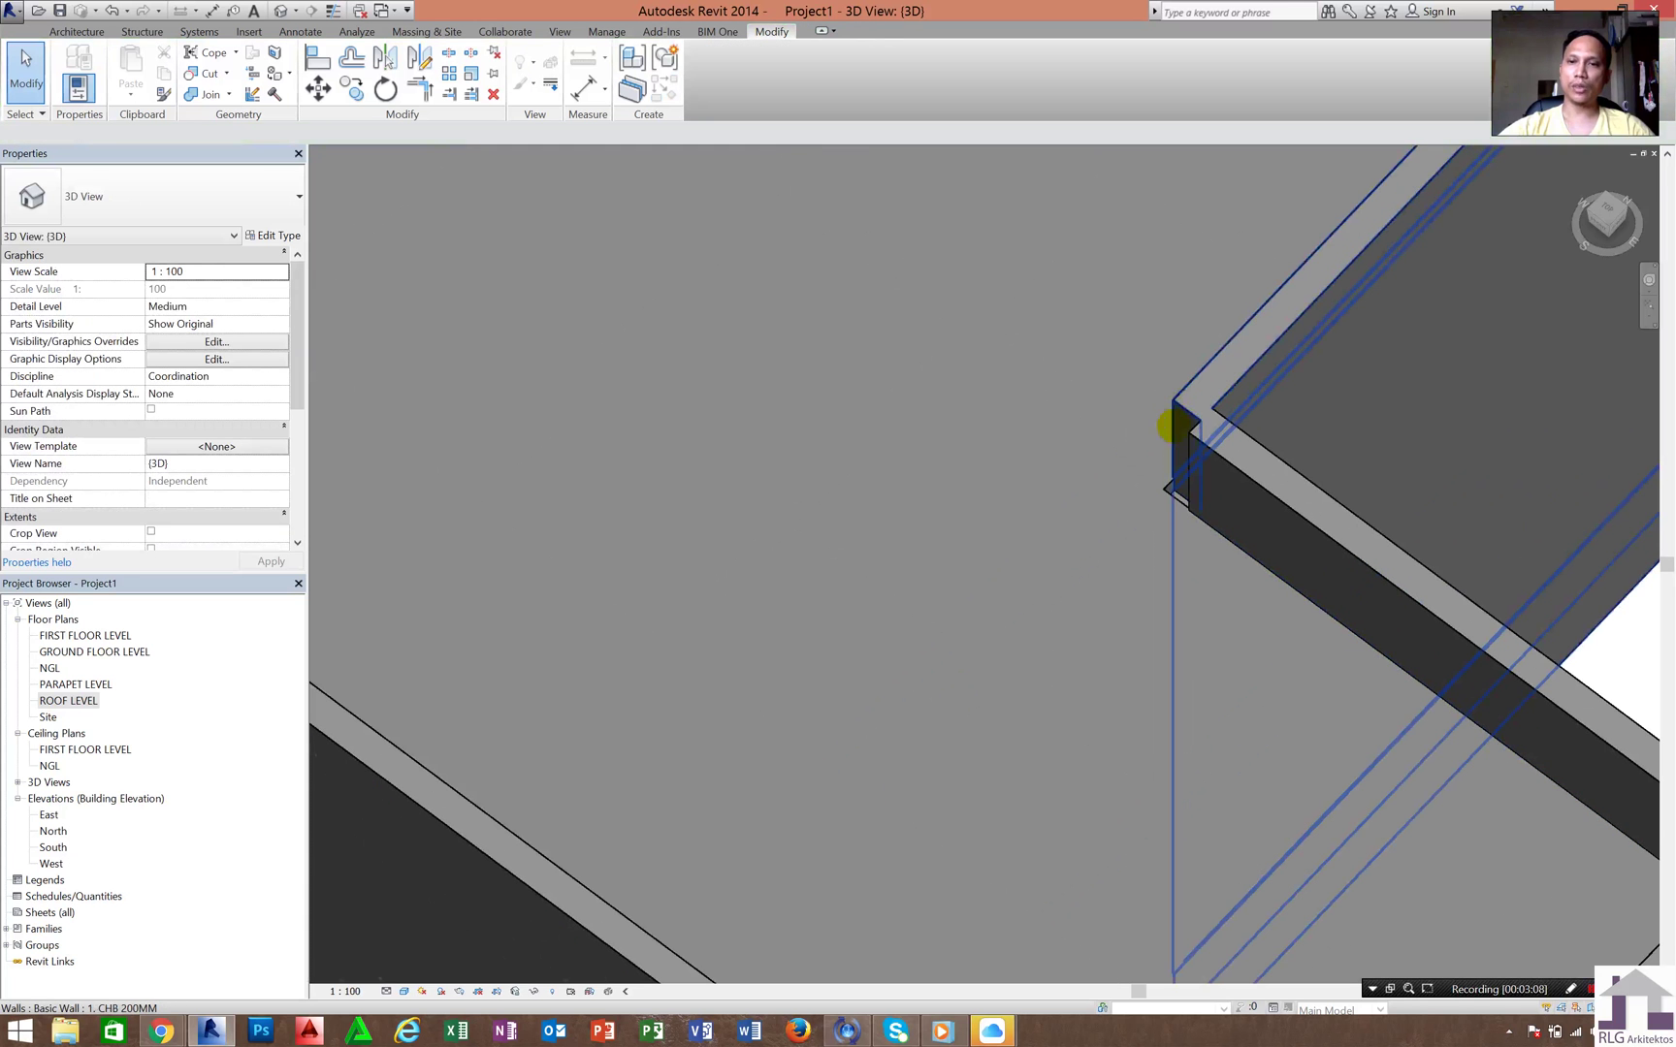
left_click(1188, 432)
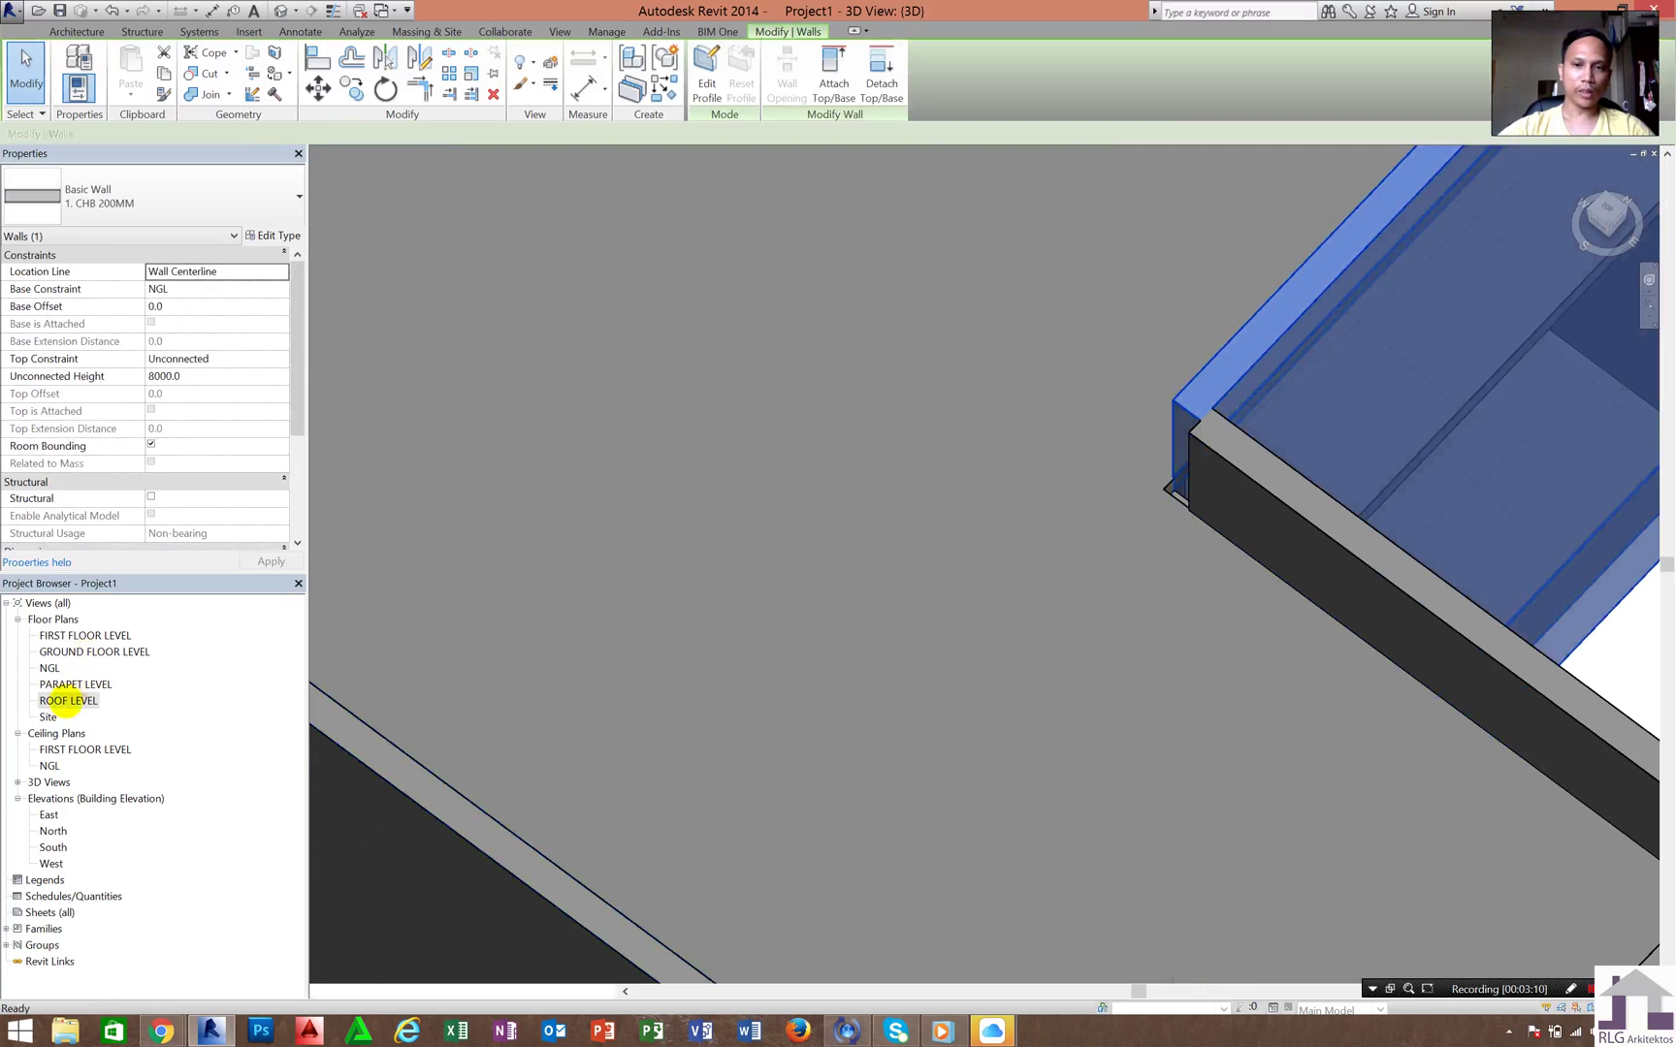
left_click(68, 699)
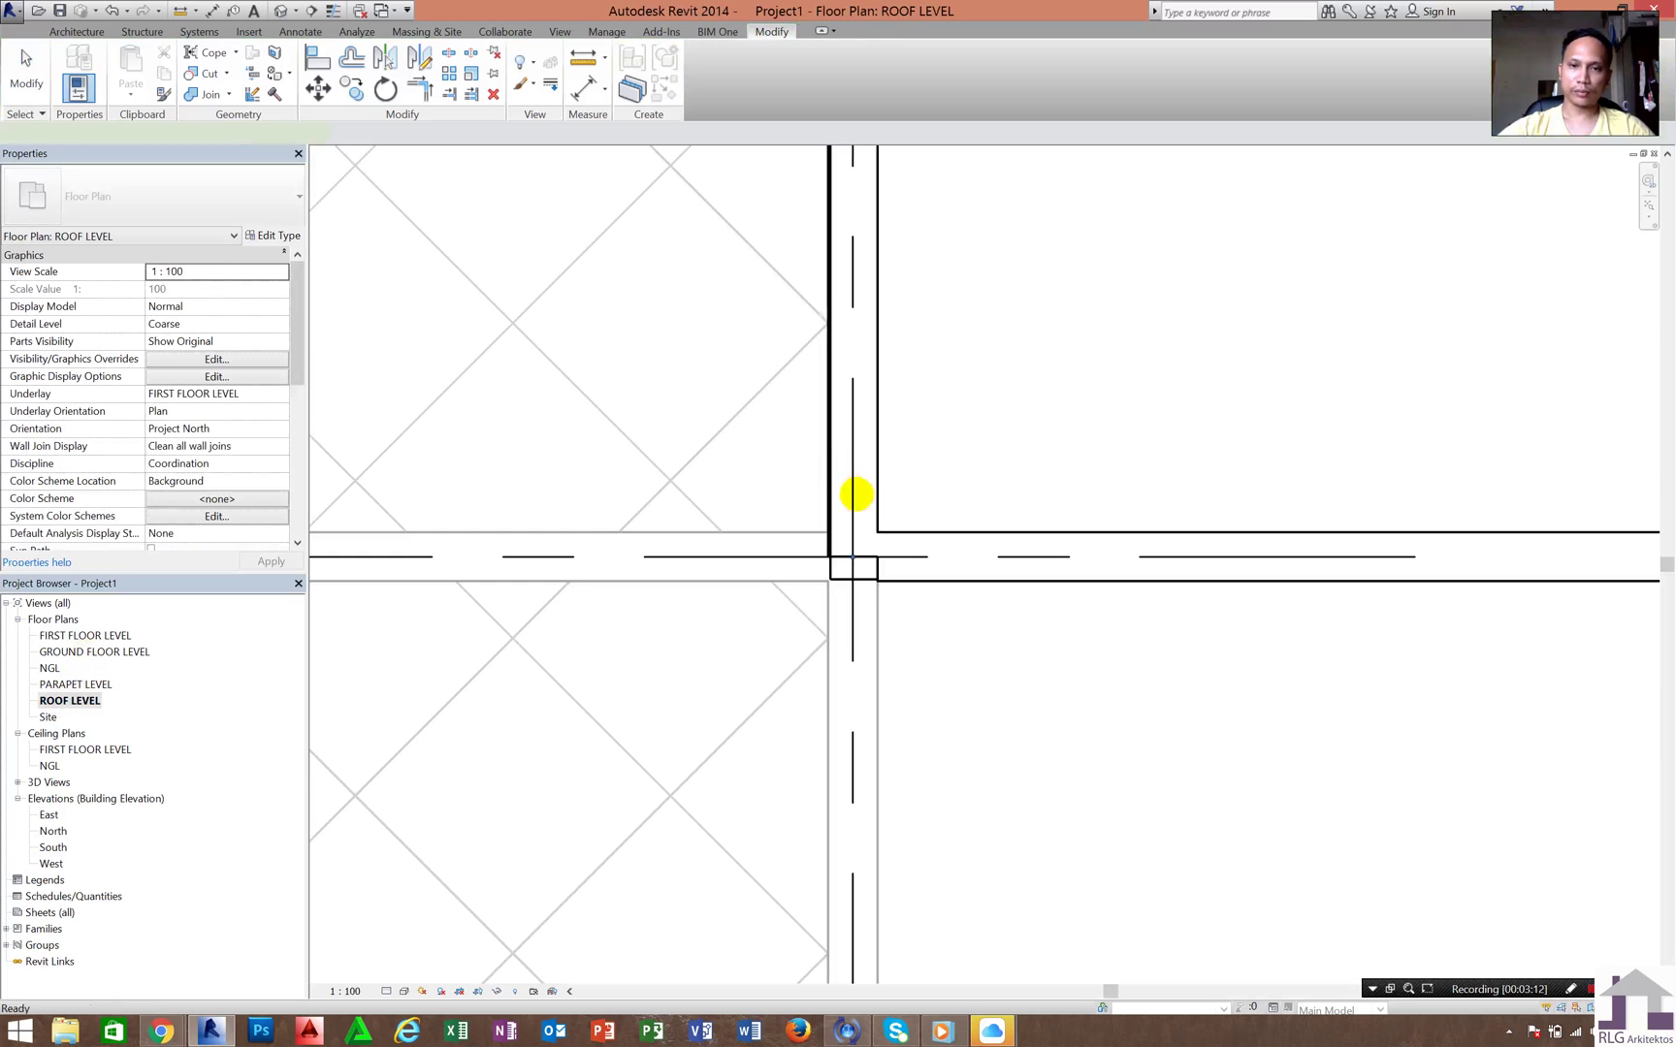
left_click(856, 495)
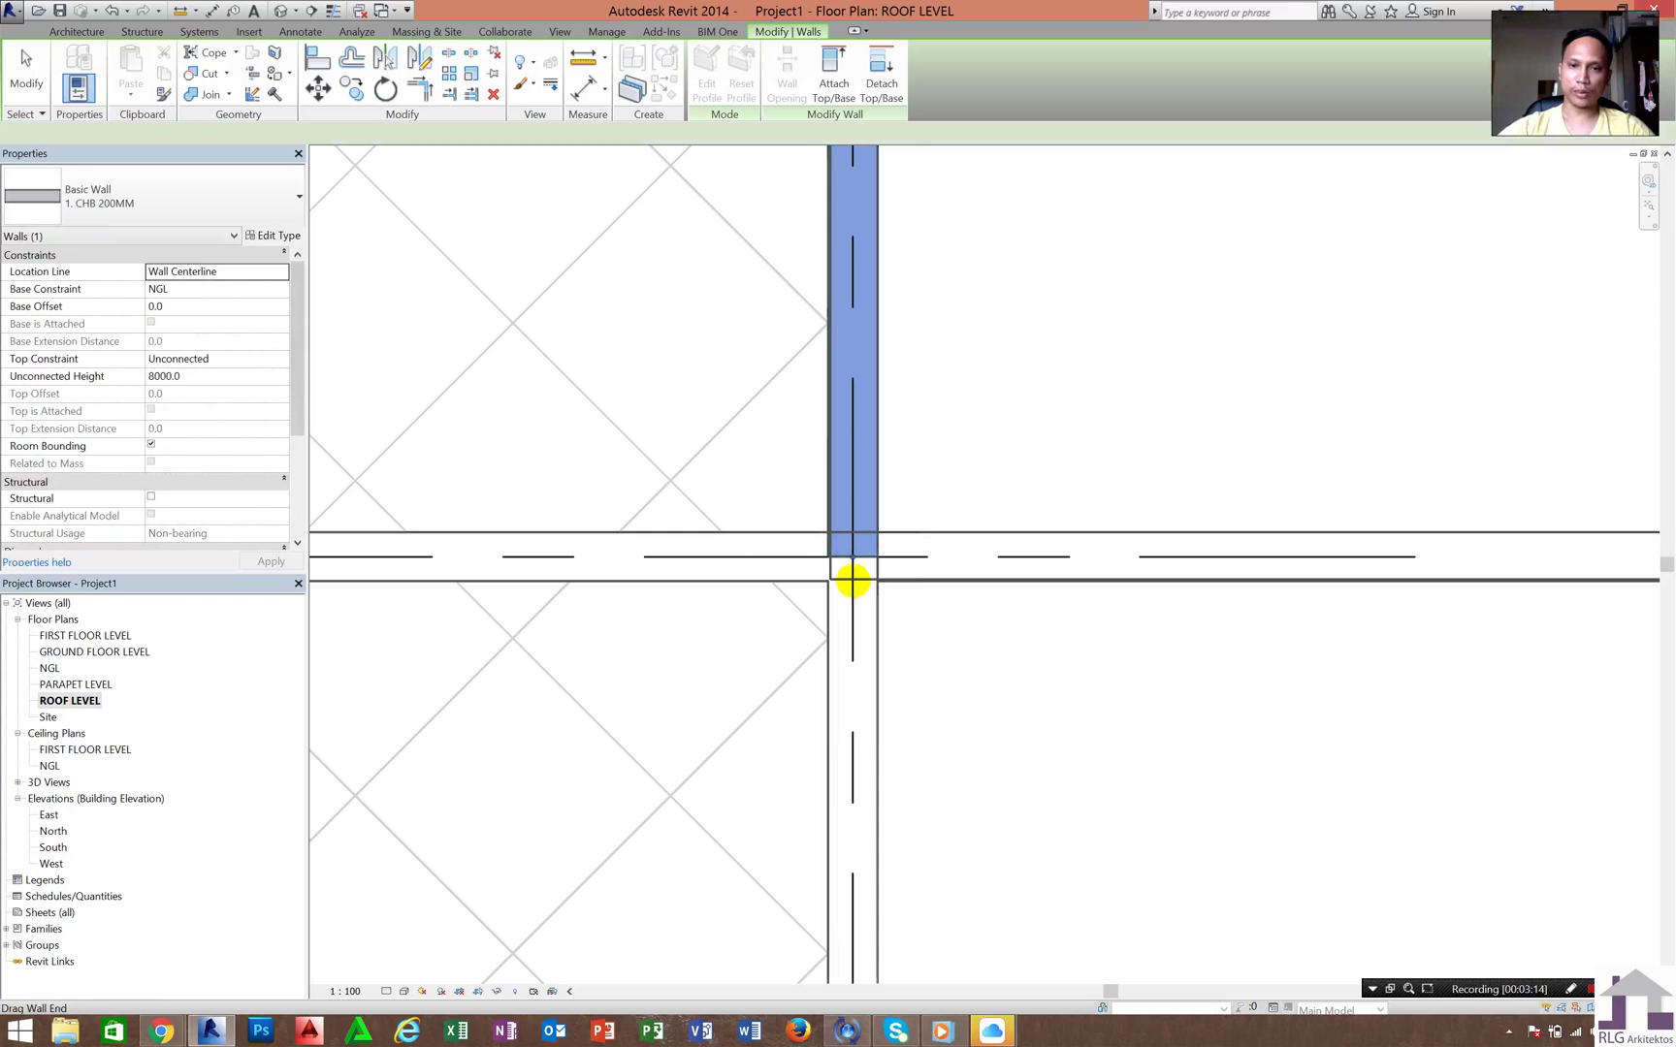
key("Escape")
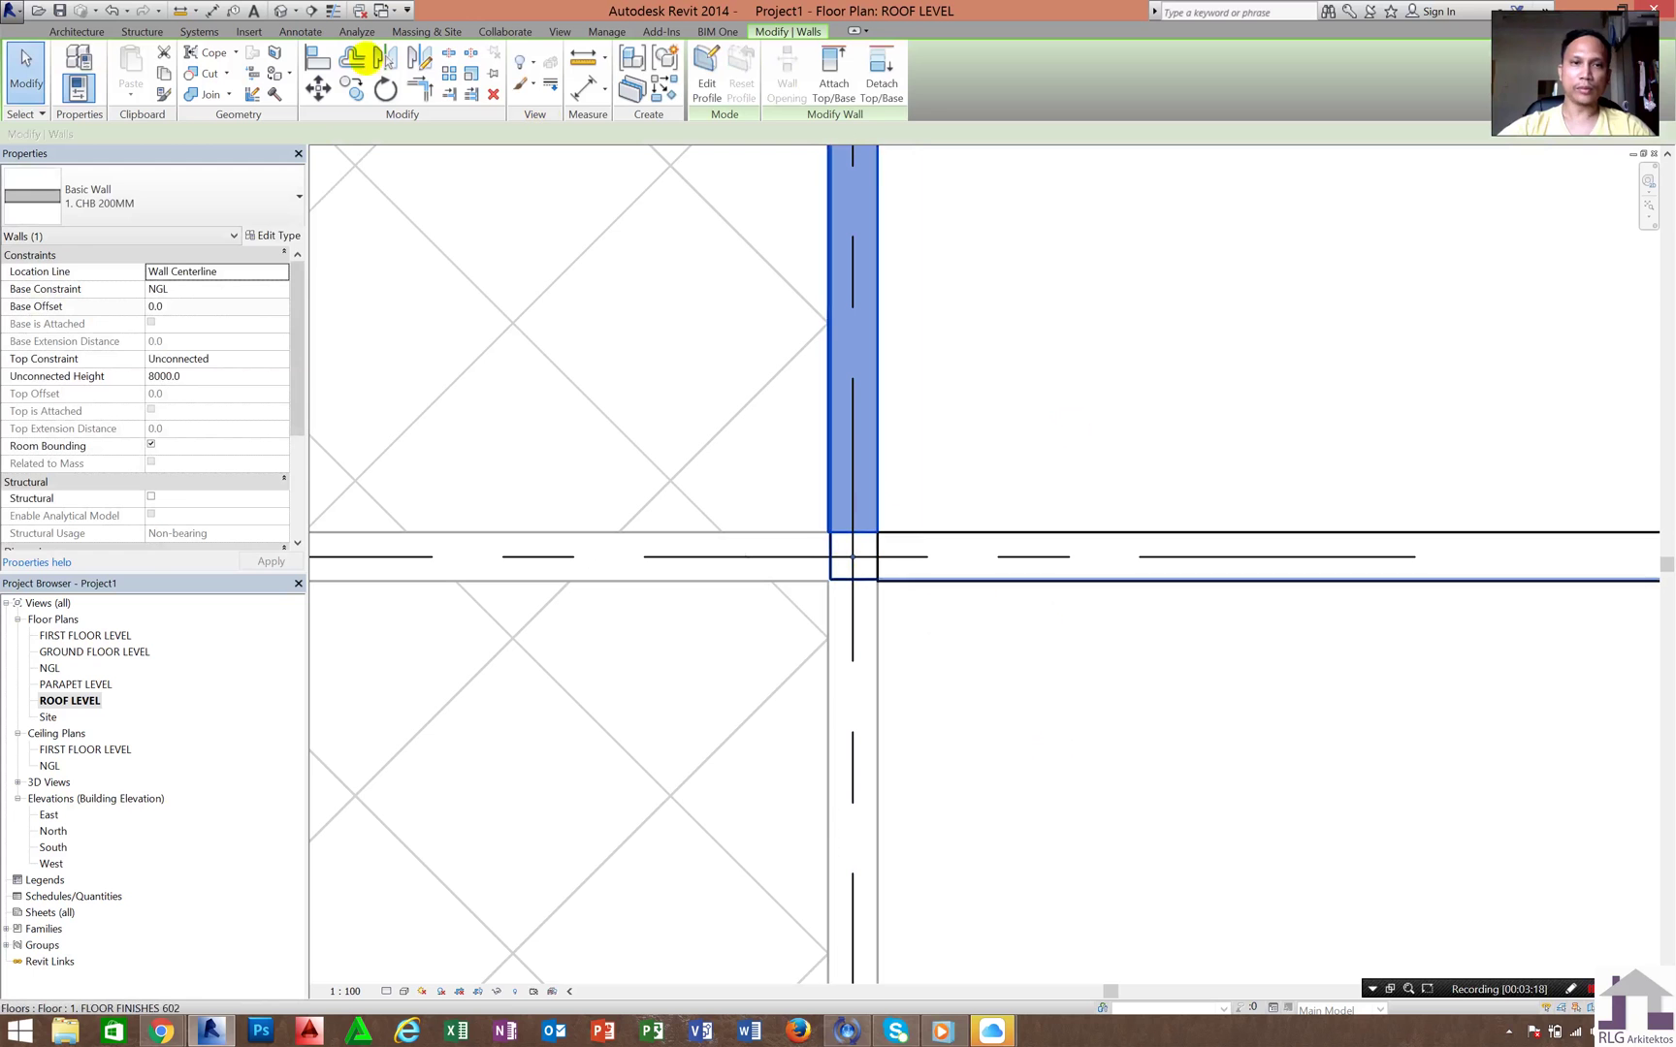
- Try to trim the vertical exterior wall into a corner with the wing's horizontal wall
left_click(421, 89)
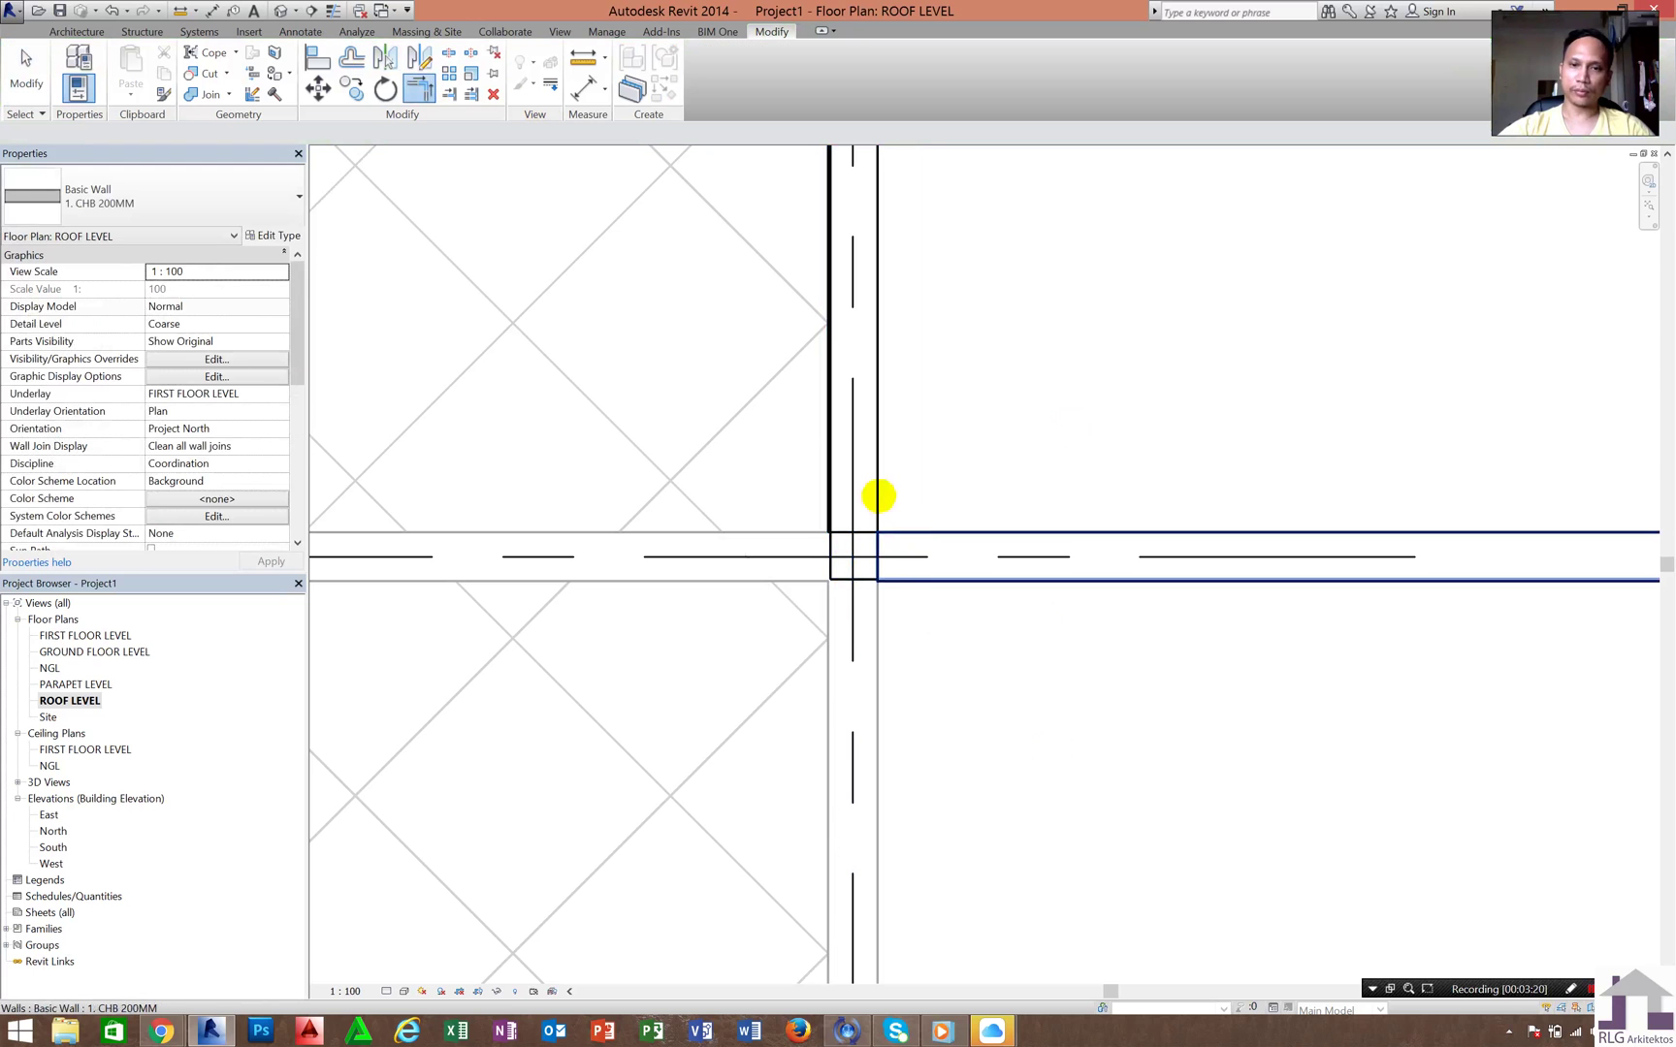
left_click(879, 497)
left_click(864, 496)
left_click(860, 517)
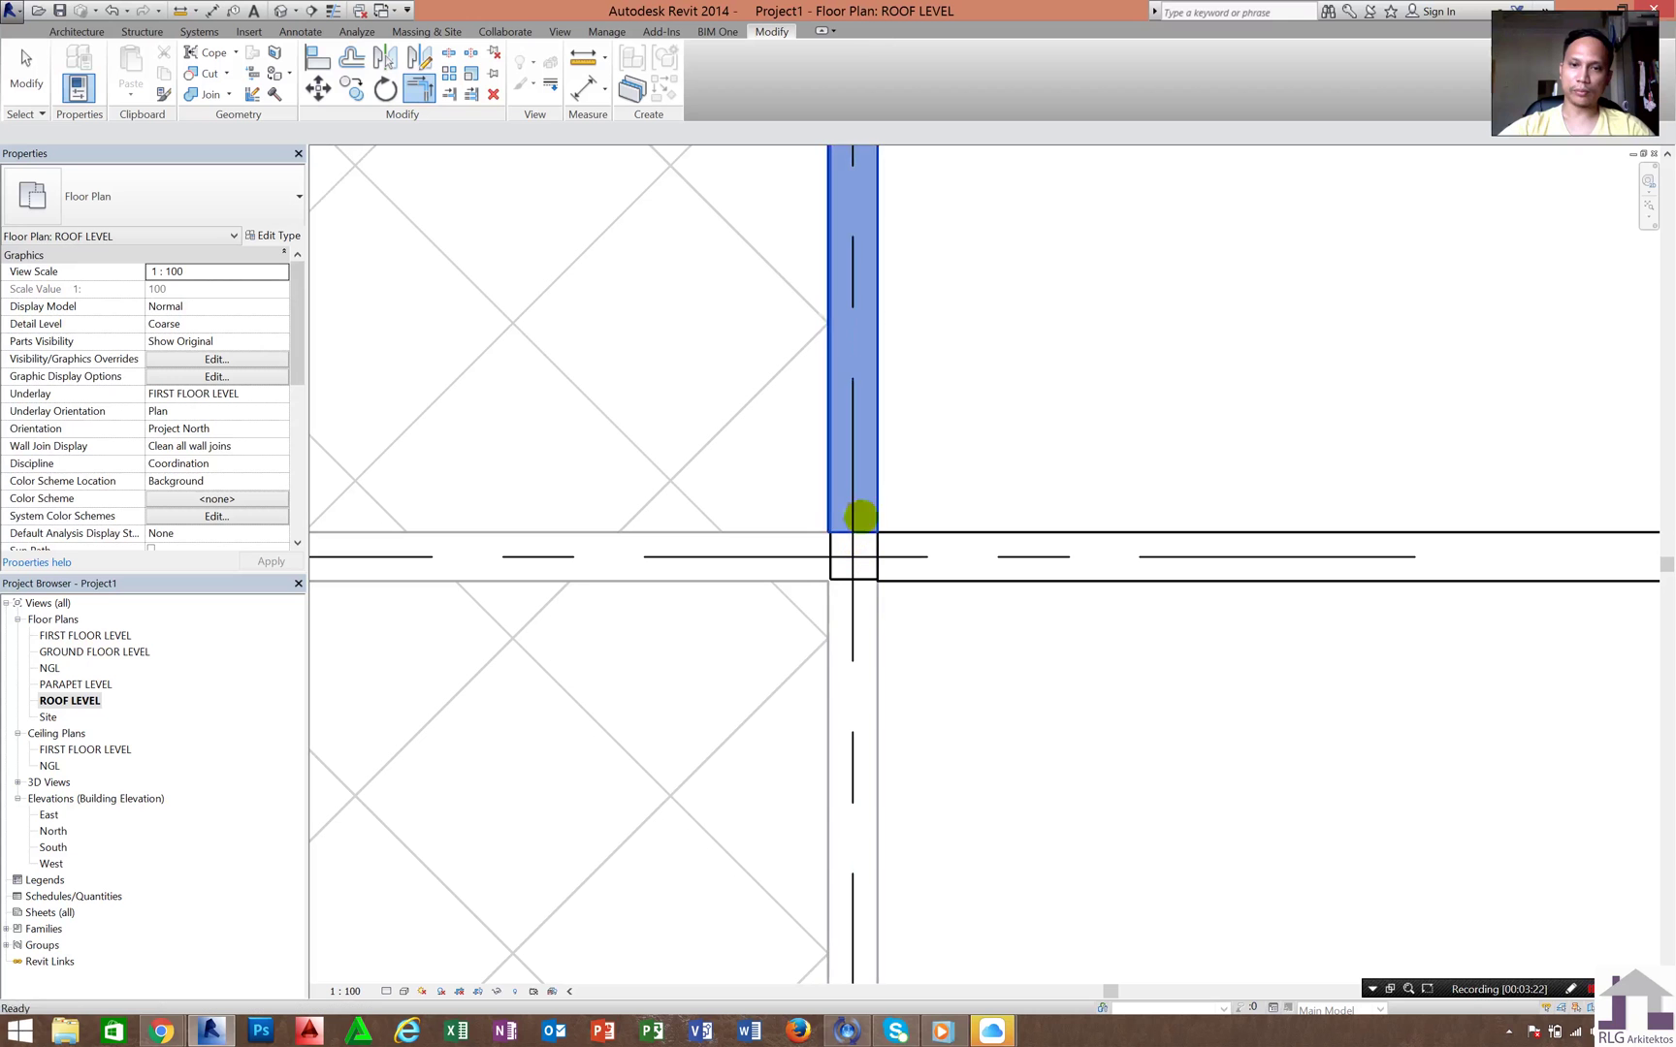
- Stretch the vertical exterior wall's end about 290 mm beyond the lower face of the wing's horizontal wall
left_click(854, 531)
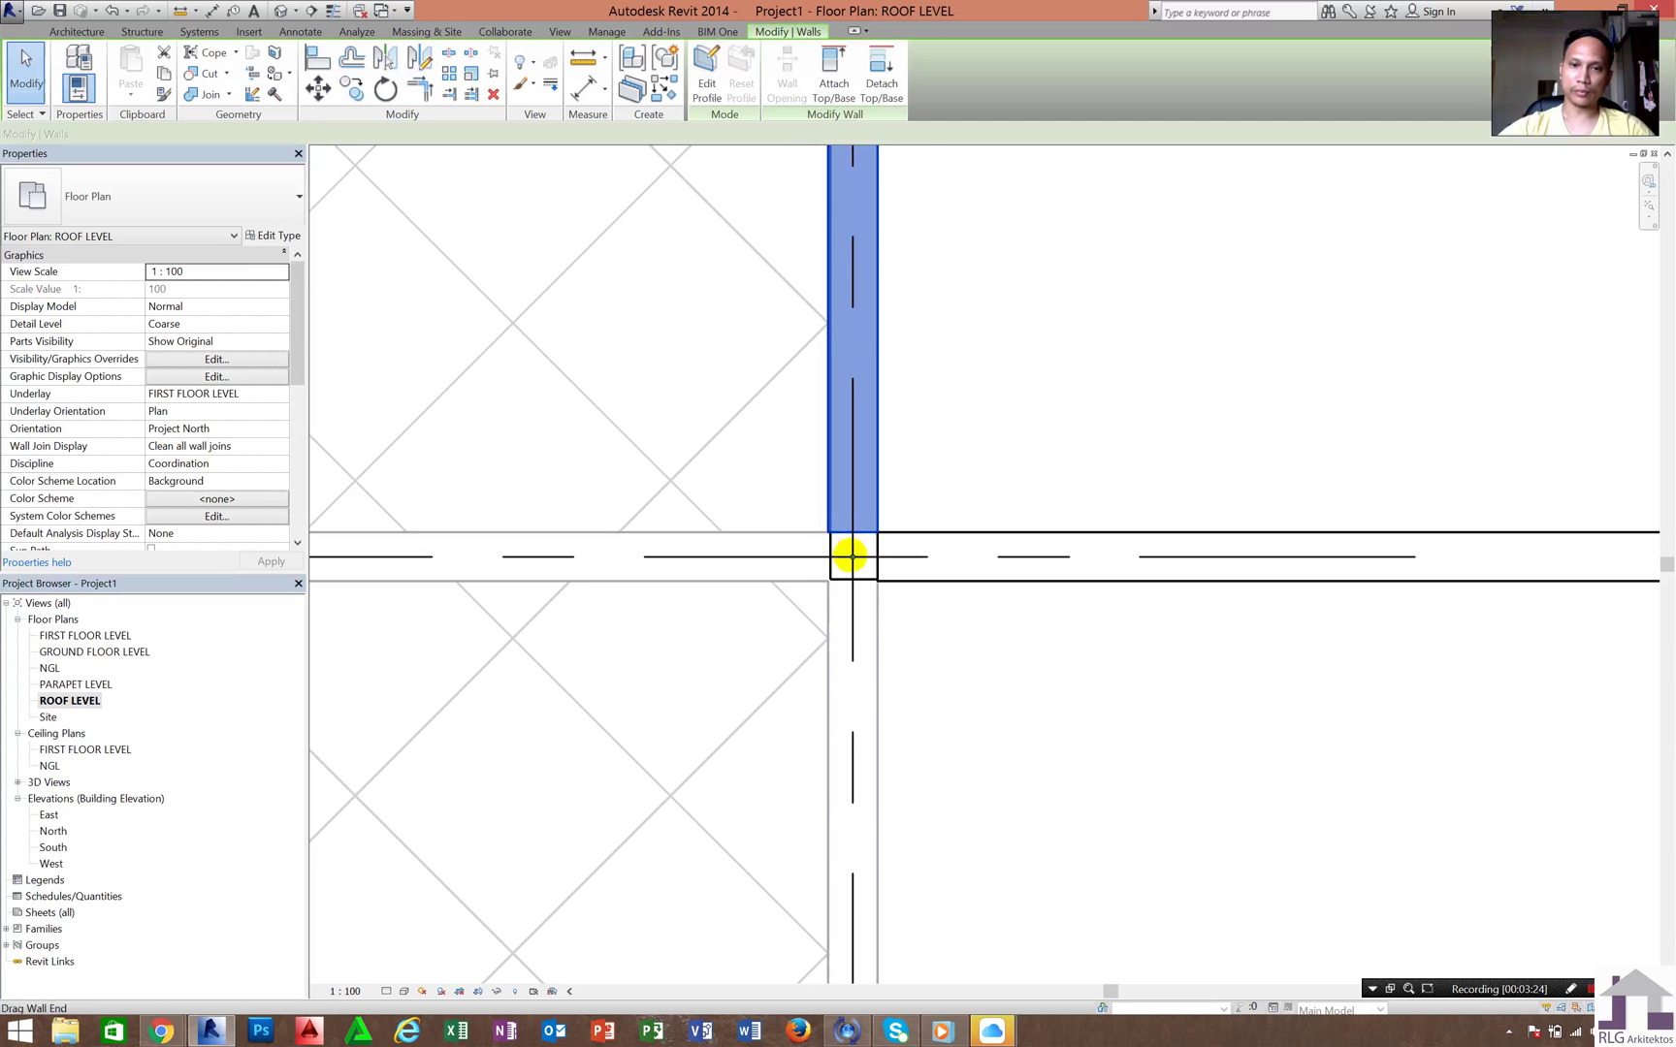
left_click_drag(852, 643, 1085, 670)
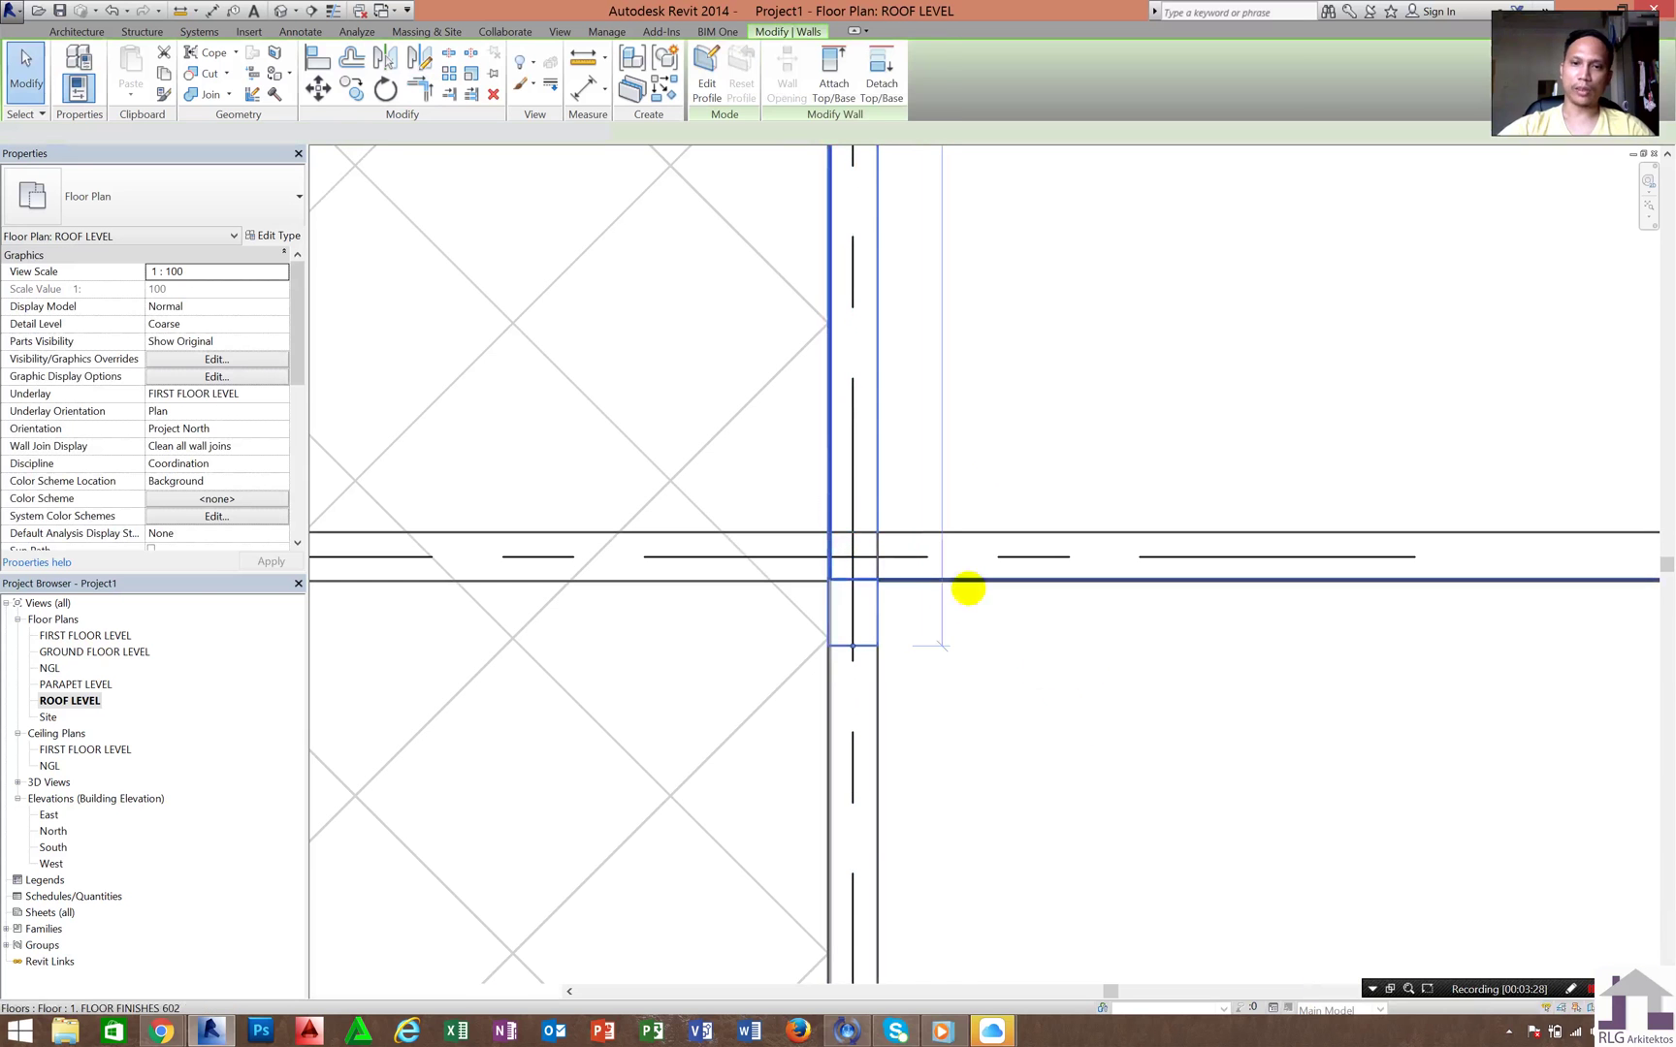
left_click(917, 284)
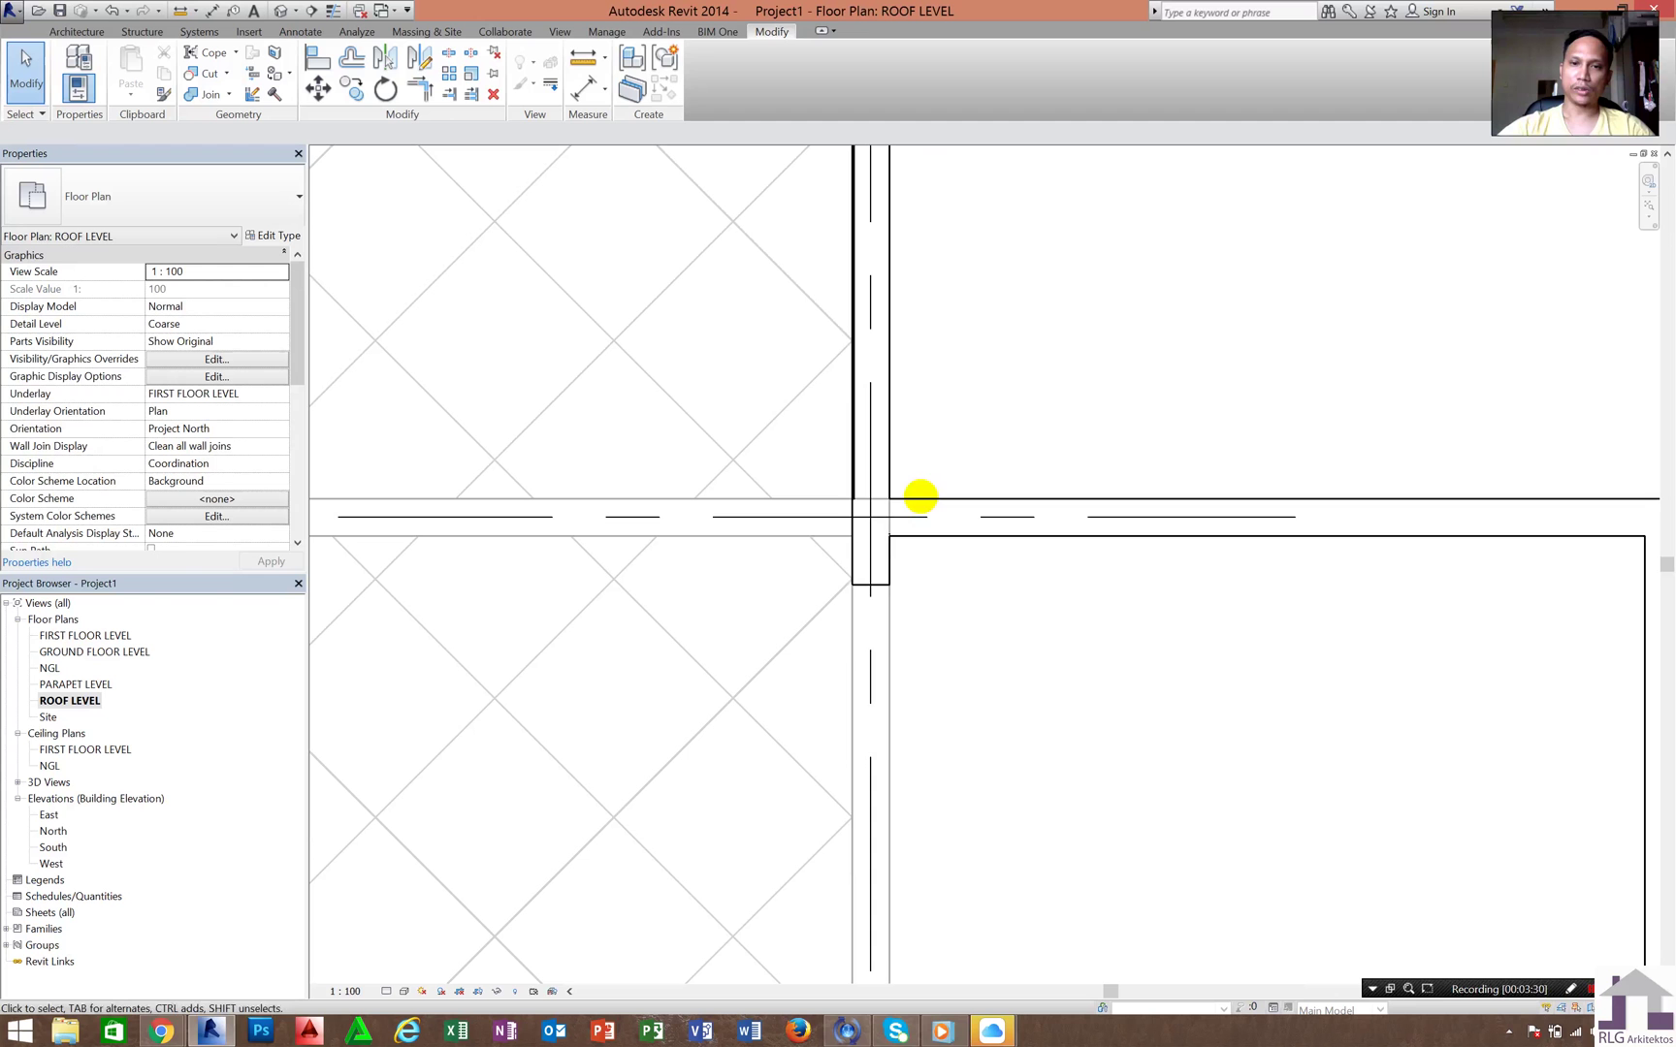
- Shorten the vertical exterior wall so its end aligns with the lower face of the wing's horizontal wall
left_click(880, 579)
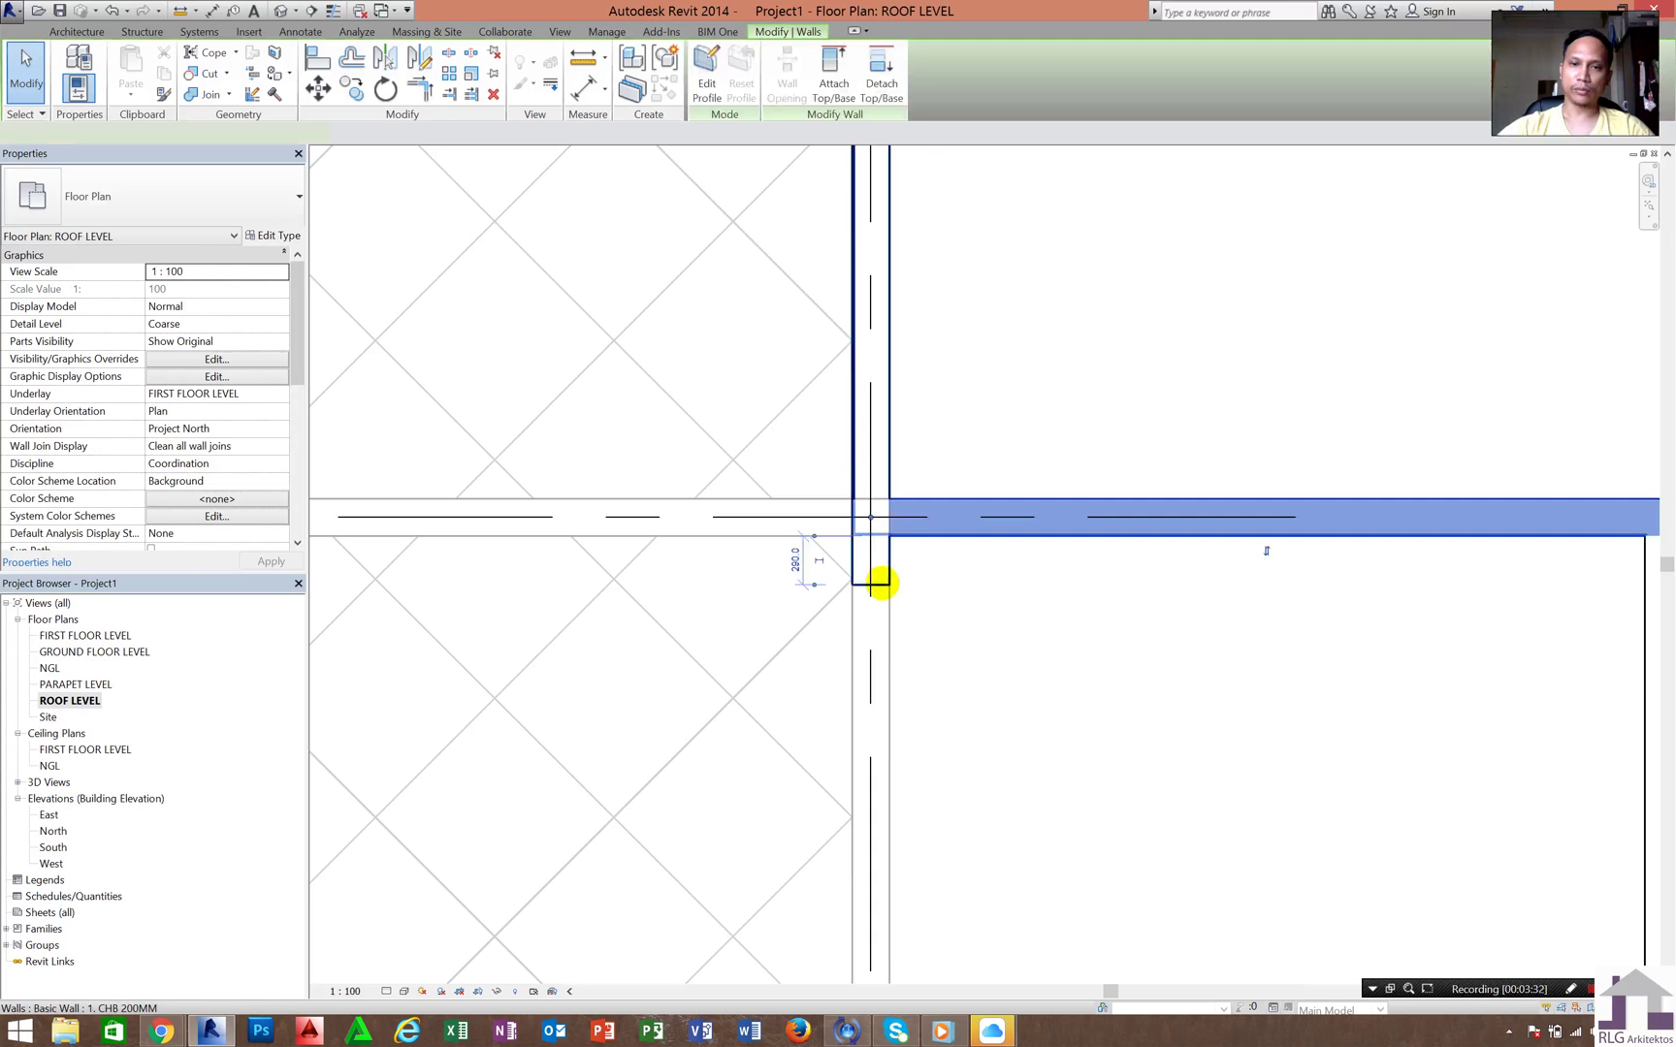
left_click(870, 585)
left_click_drag(870, 584, 869, 535)
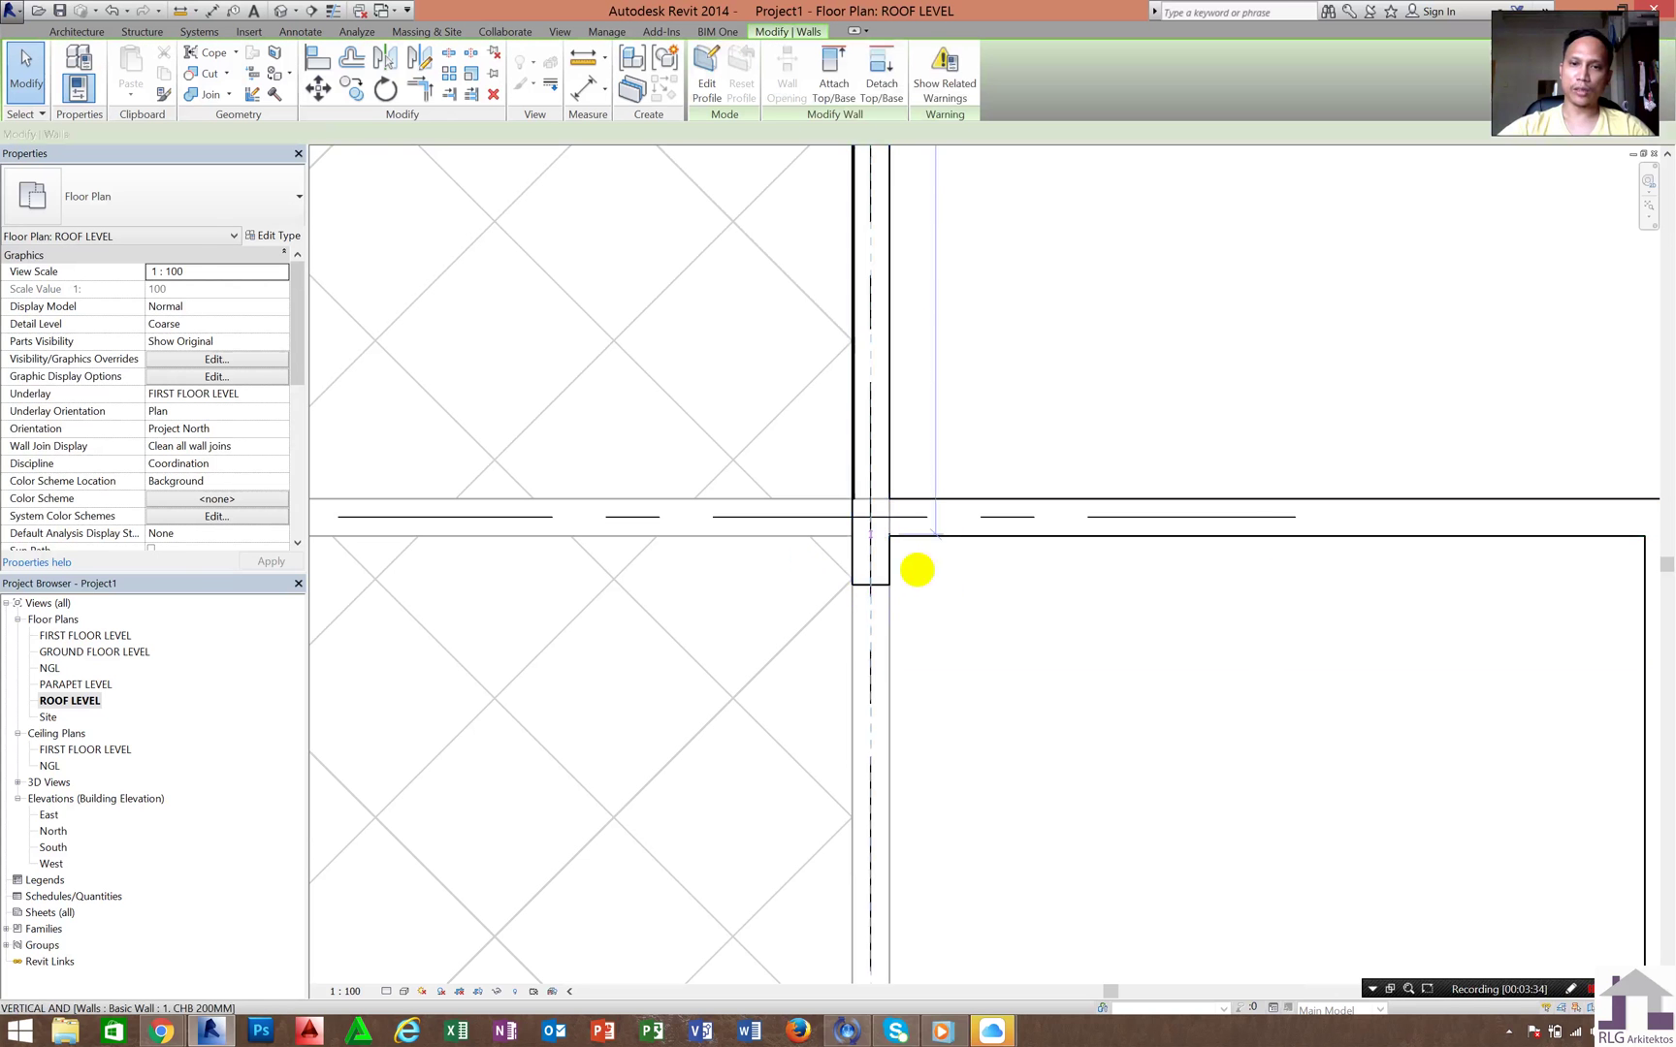
left_click_drag(943, 588, 890, 535)
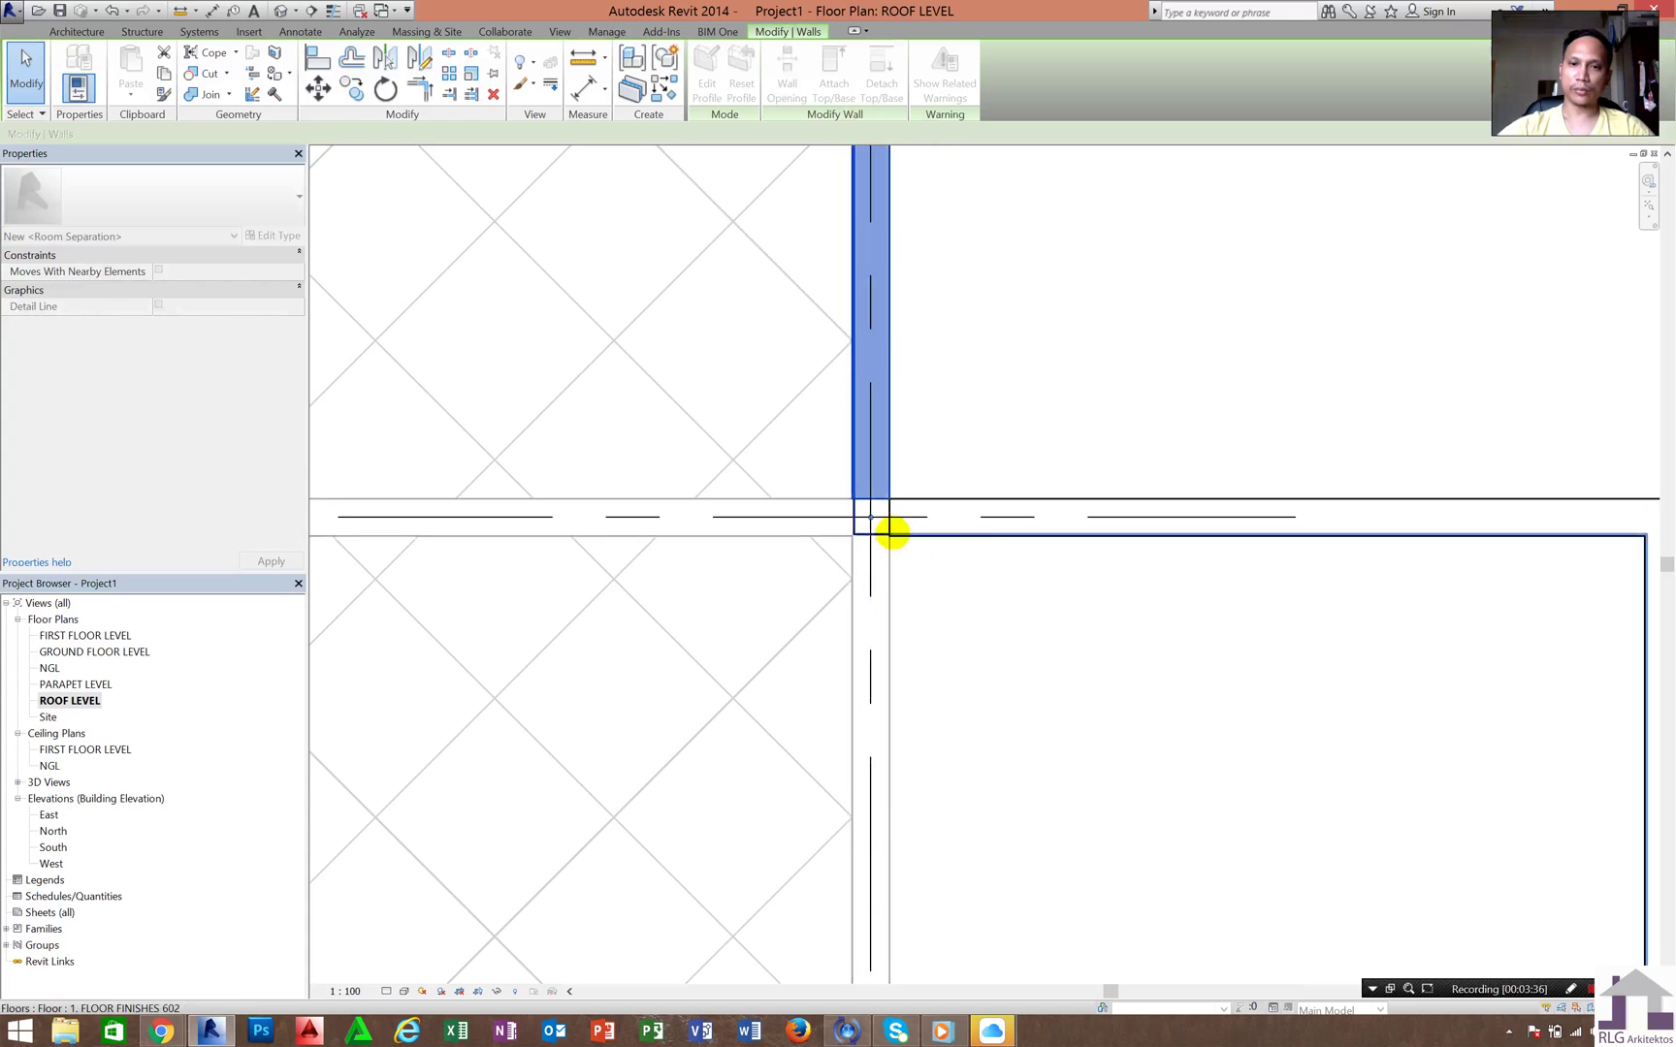
- Try to extend the vertical exterior wall's end to the lower face of the wing's horizontal wall
scroll(891, 532, "up", 3)
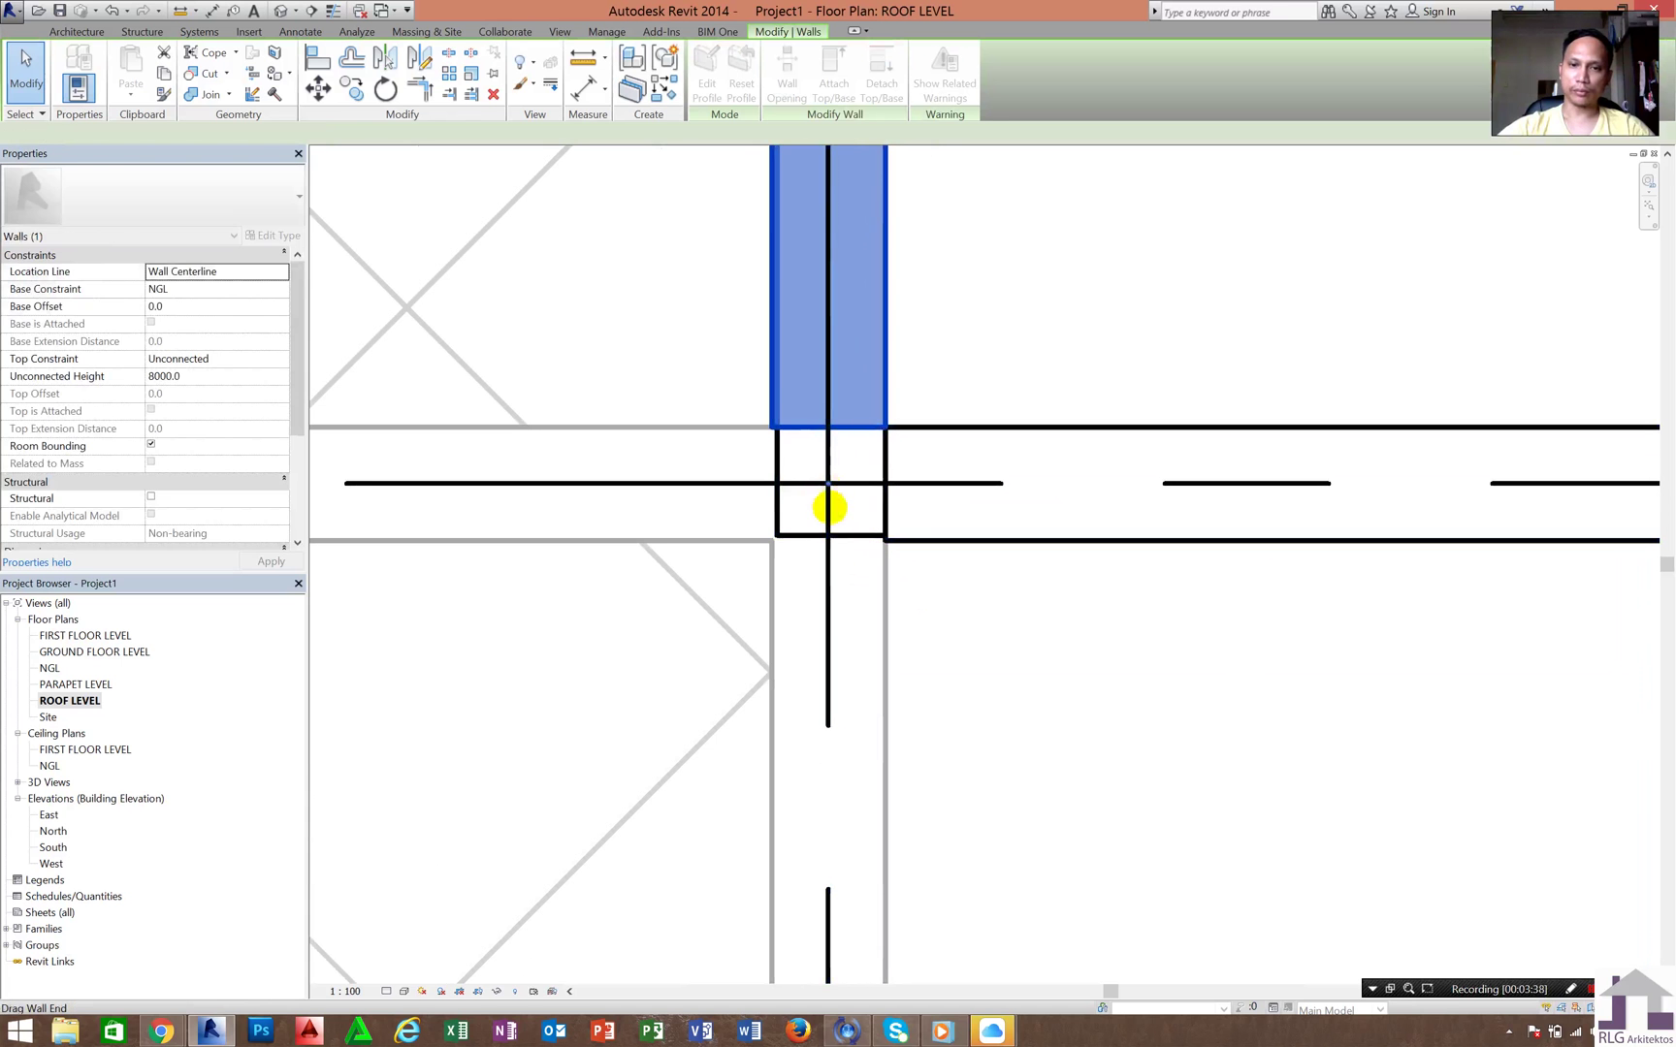
left_click_drag(828, 503, 846, 550)
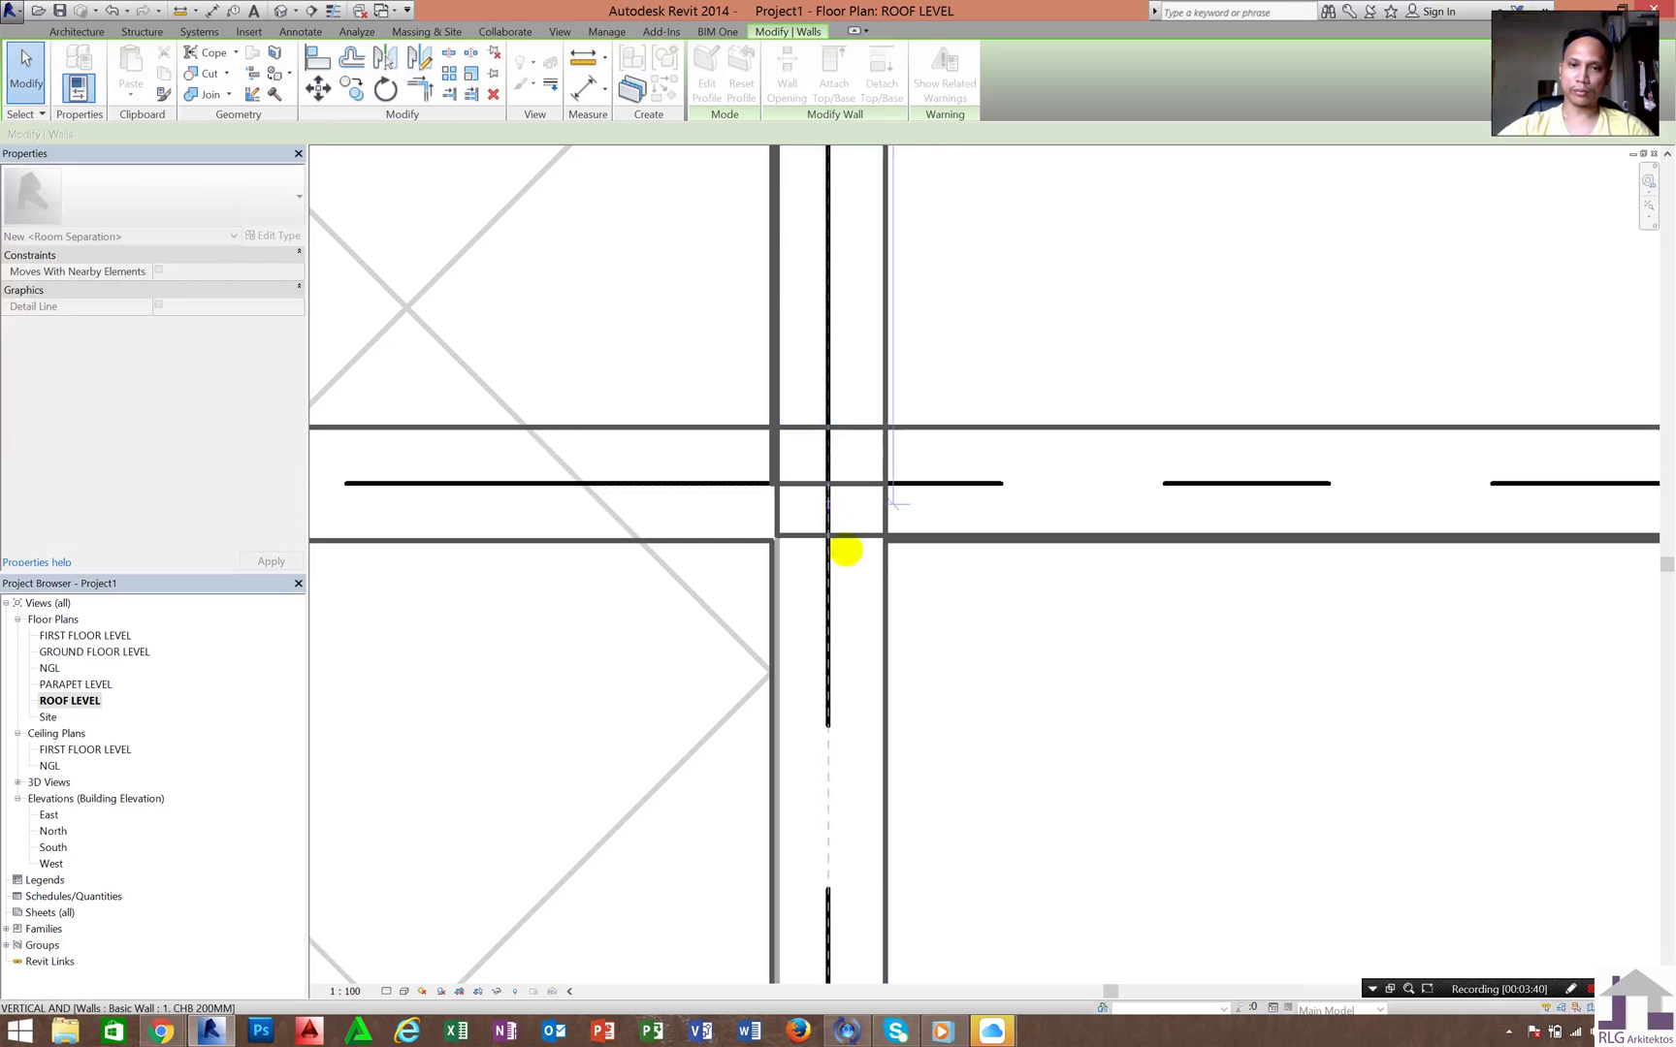
left_click(1054, 667)
scroll(742, 331, "down", 3)
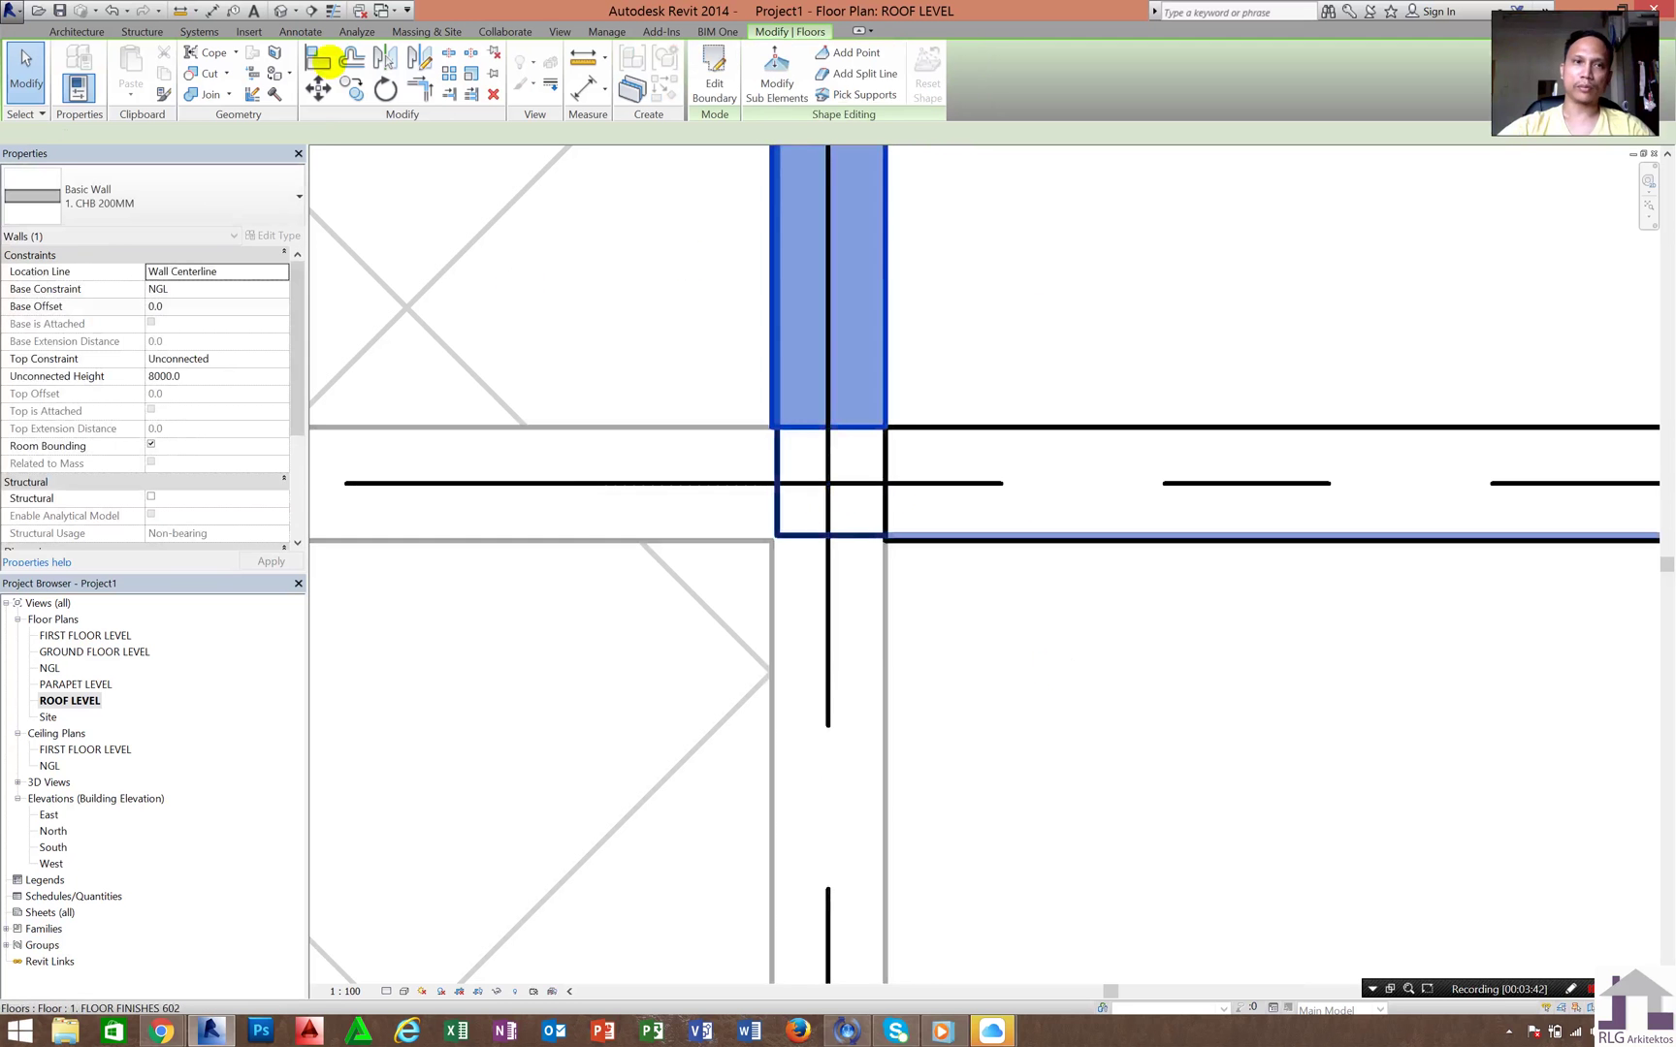
- Inspect the notched inner parapet corner in the 3D view and select the exterior wall that stops short there
left_click(280, 10)
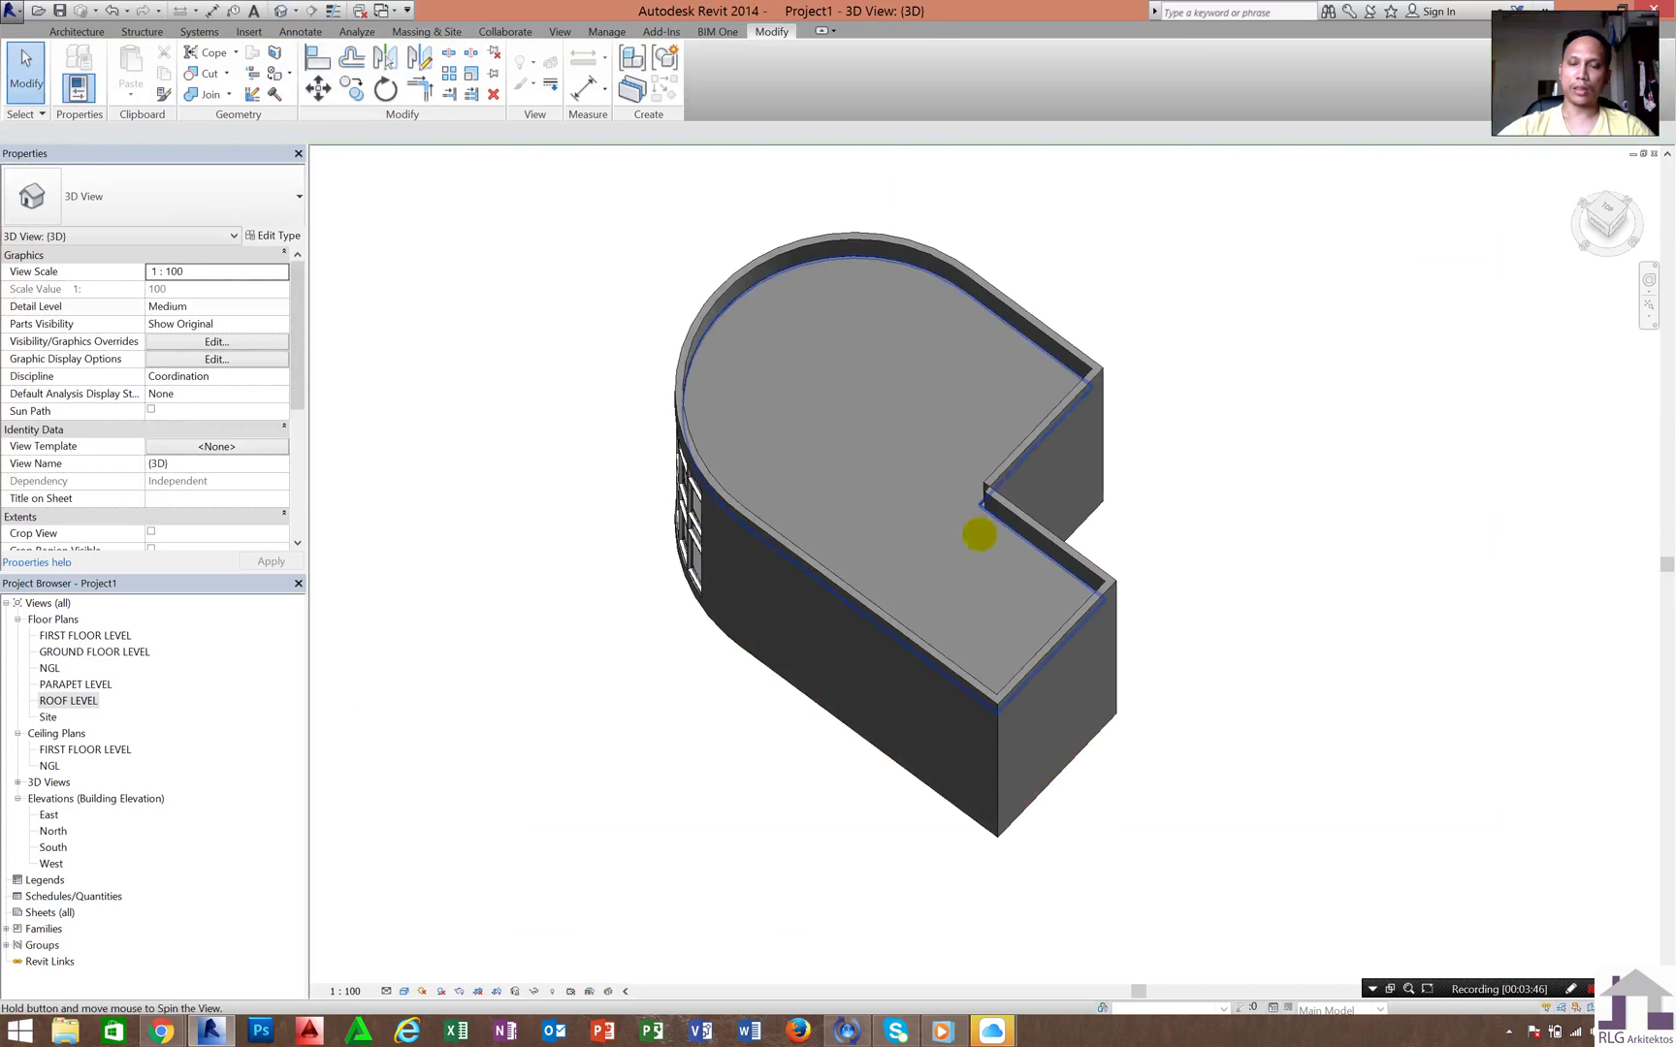
middle_click_drag(979, 535, 969, 247, "shift")
scroll(969, 247, "up", 5)
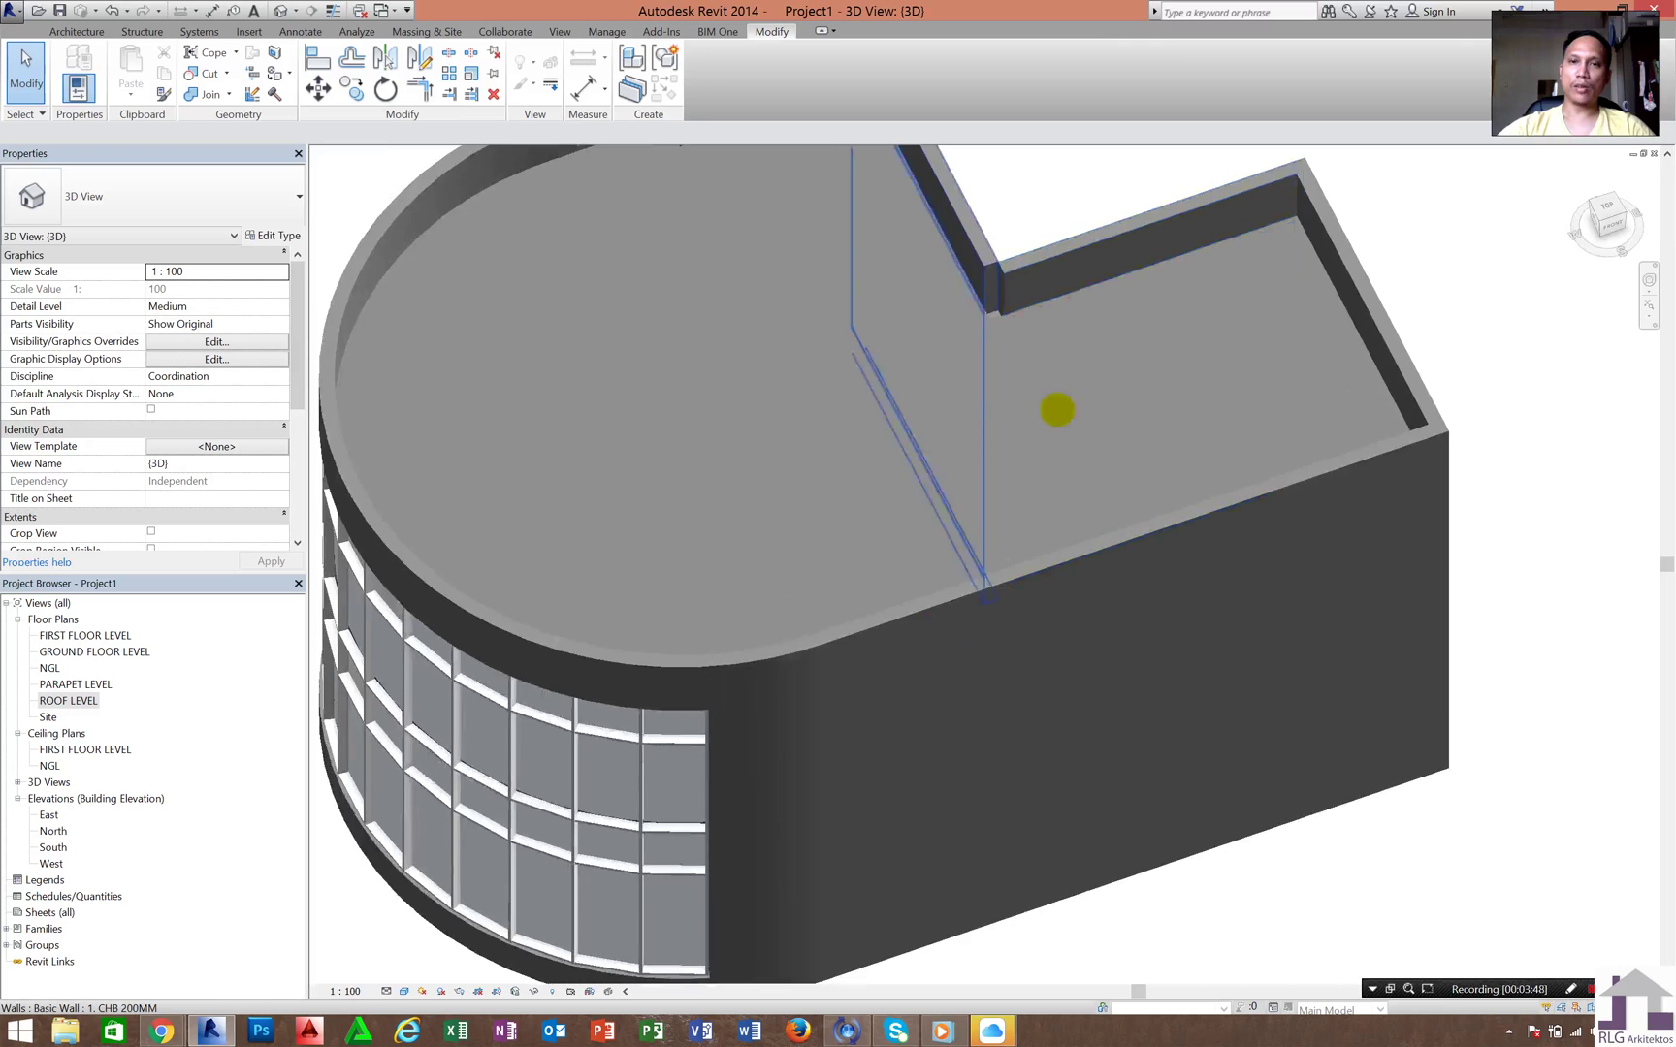
scroll(999, 306, "up", 3)
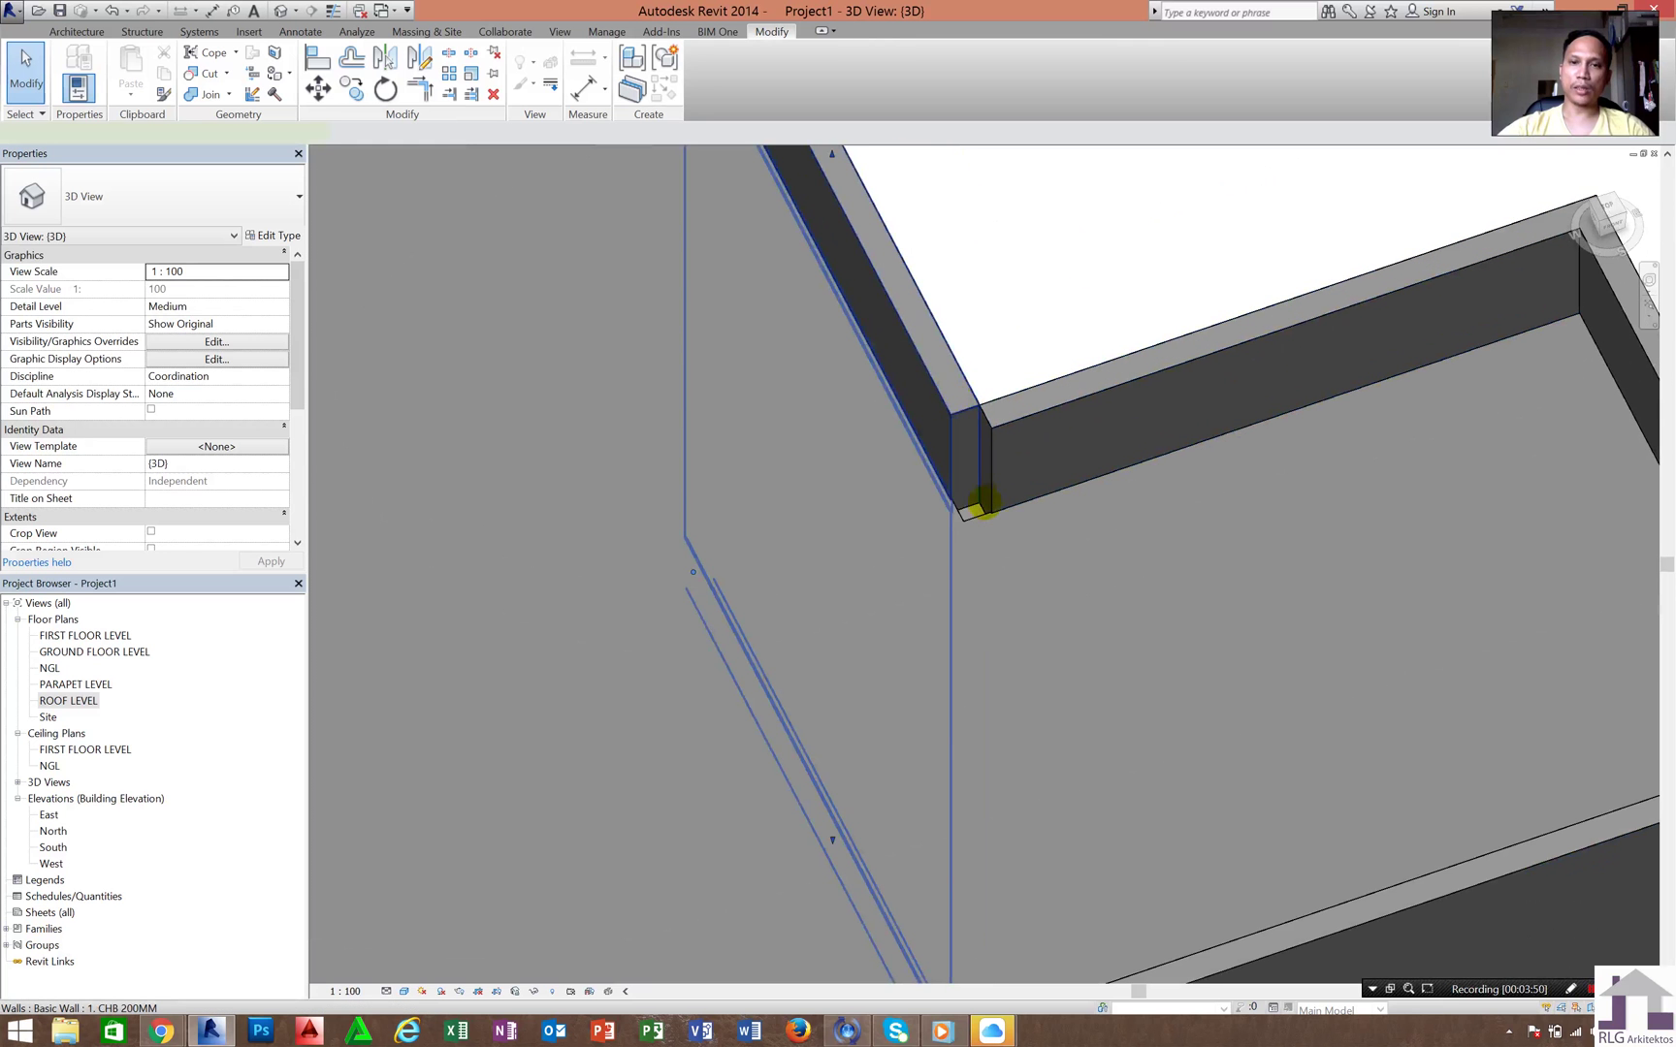
left_click(979, 504)
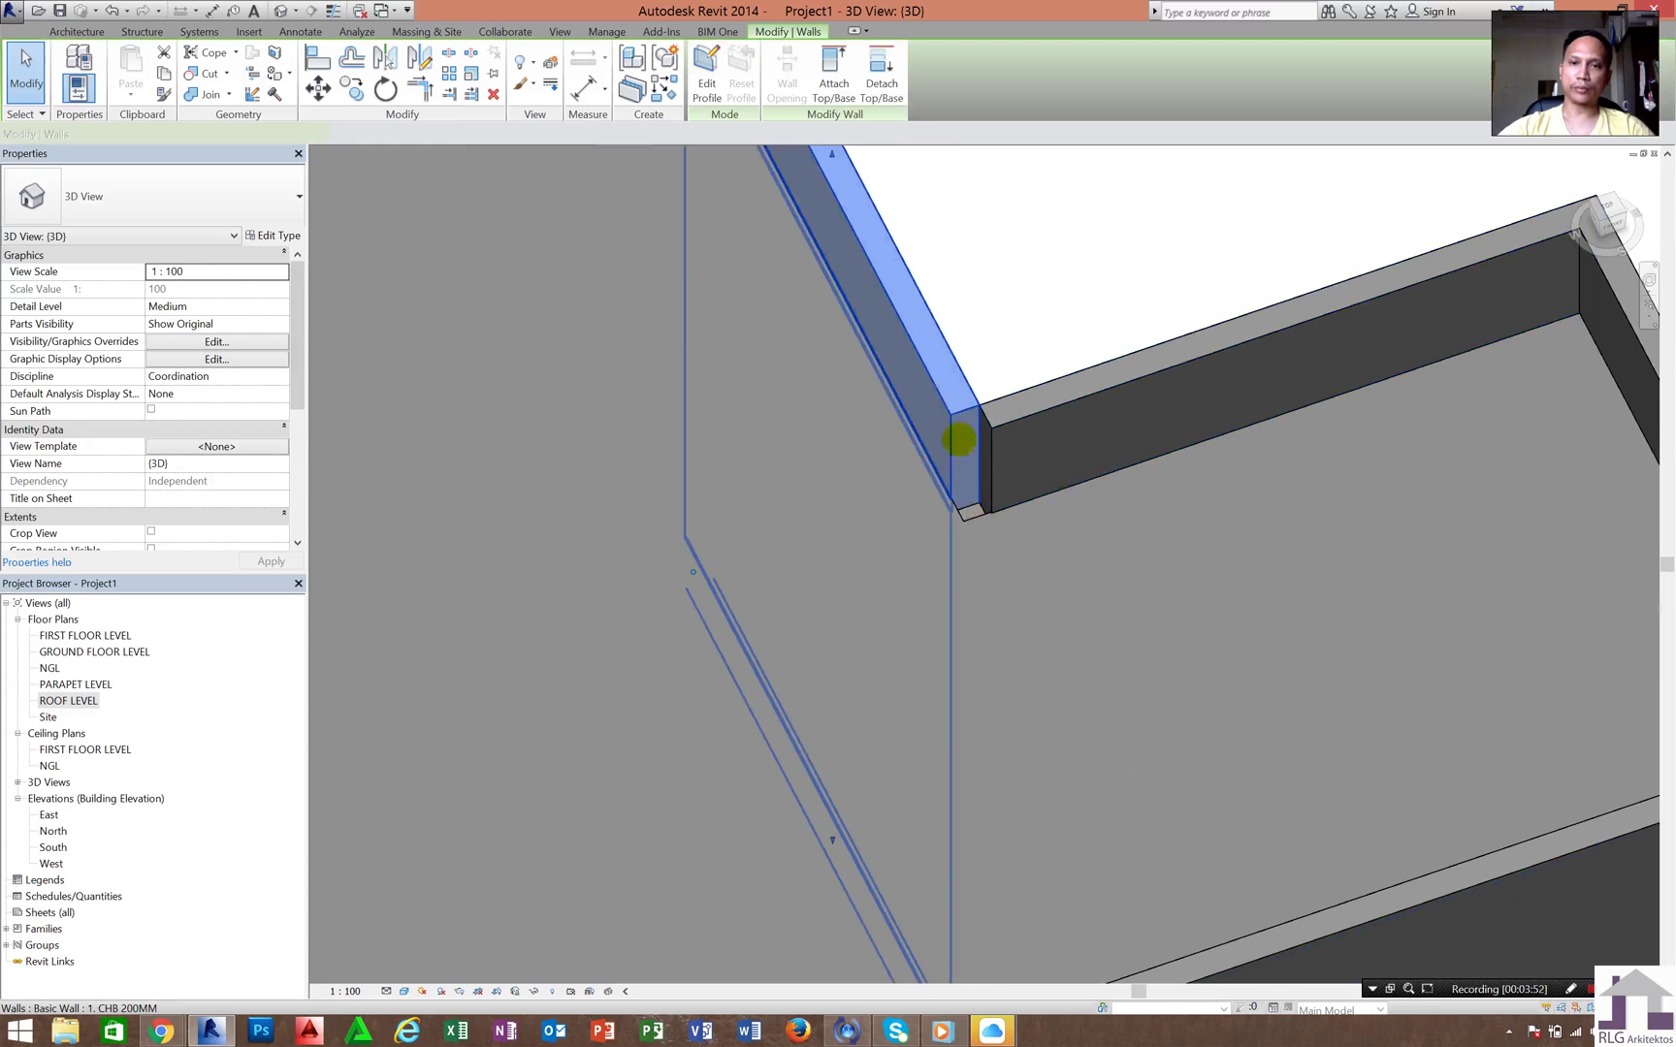
left_click(963, 482)
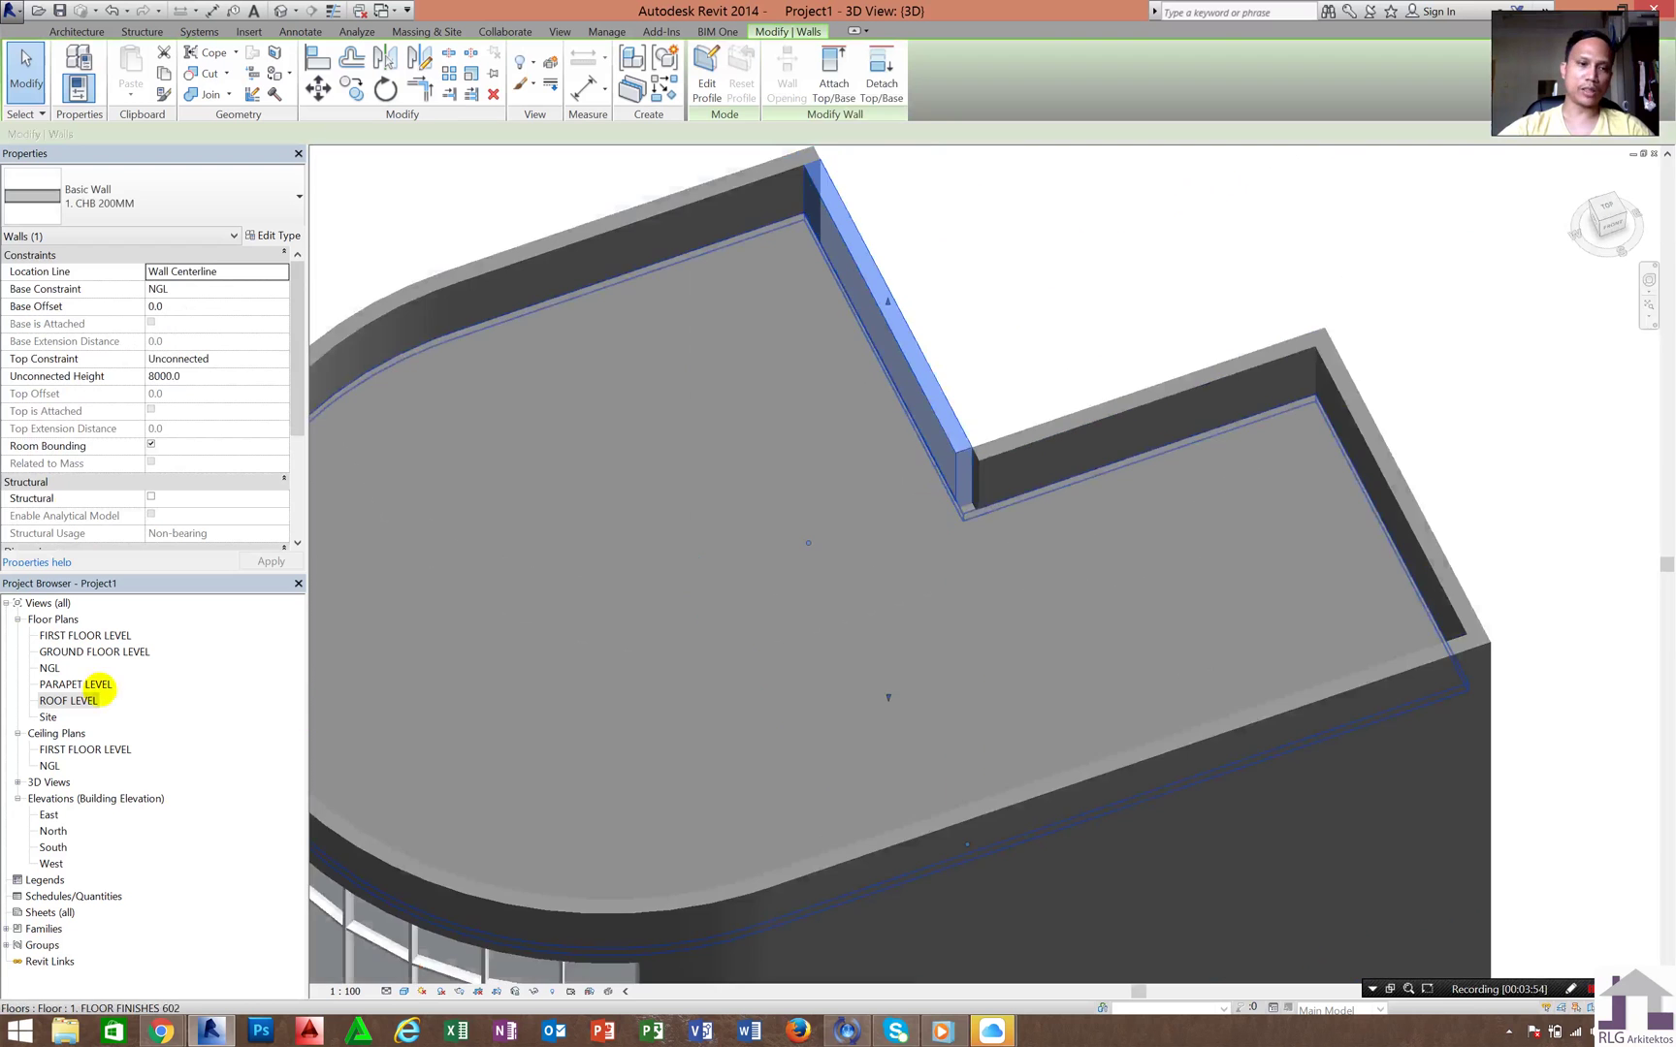
- Set the ROOF LEVEL floor plan's visual style to Shaded
double_click(70, 700)
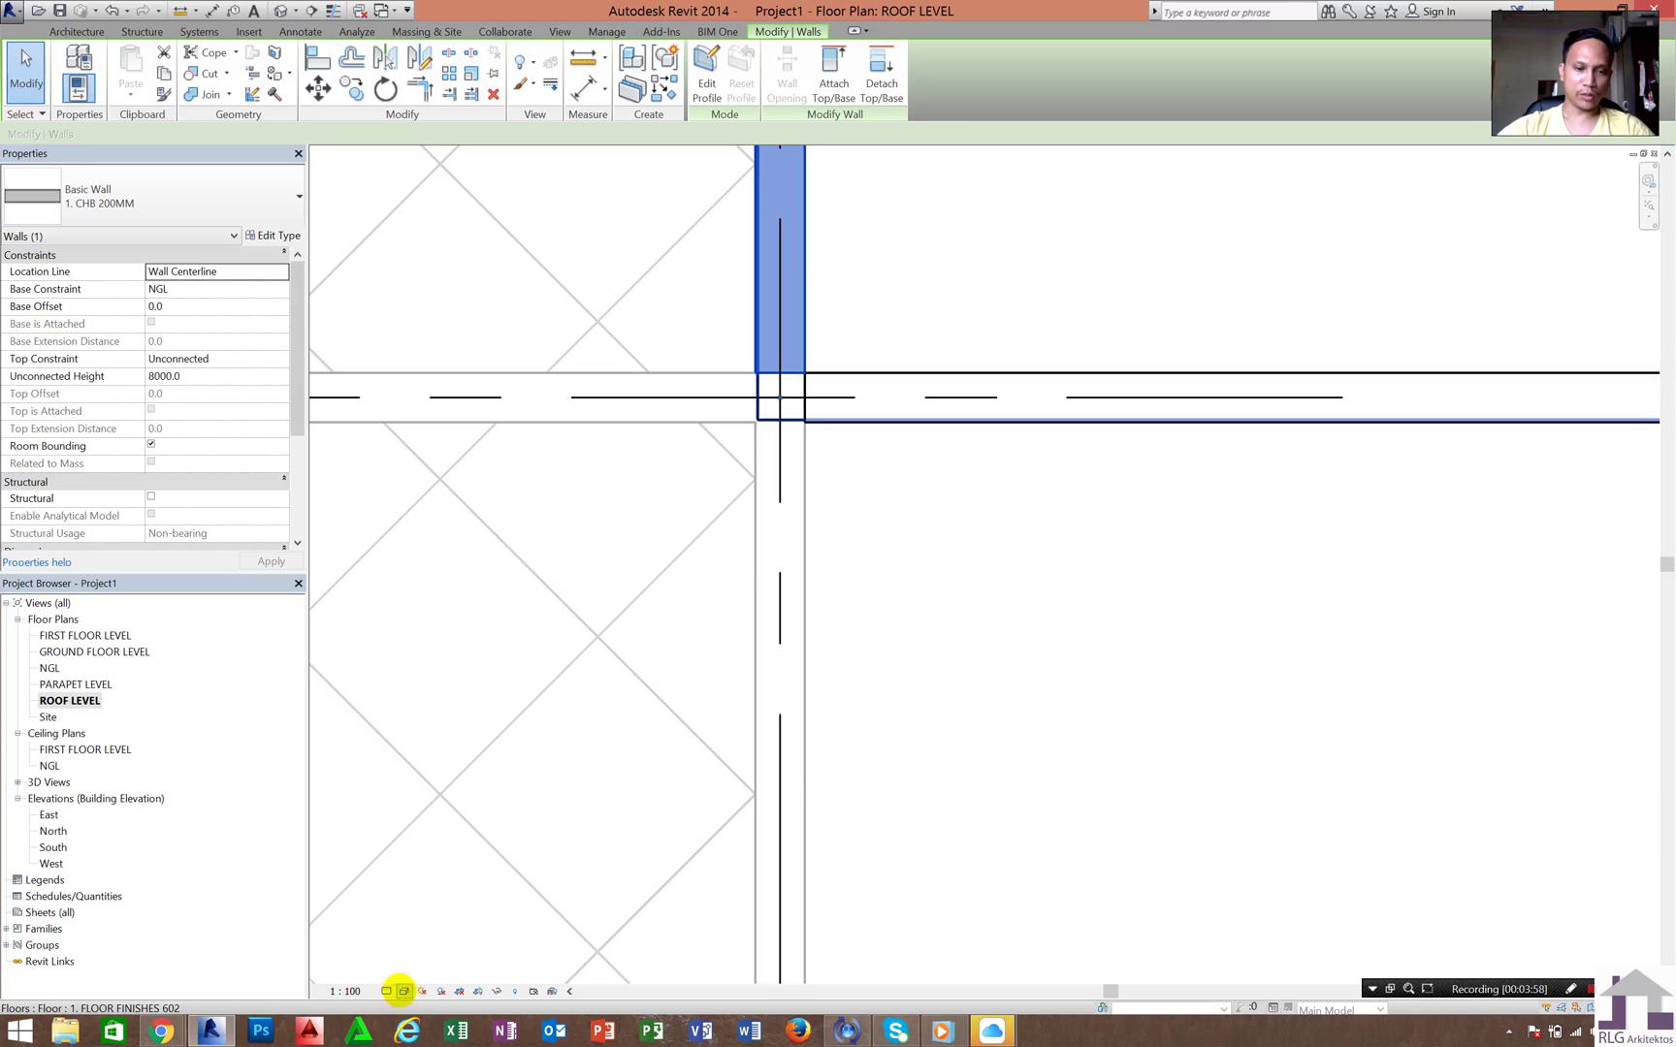
left_click(404, 990)
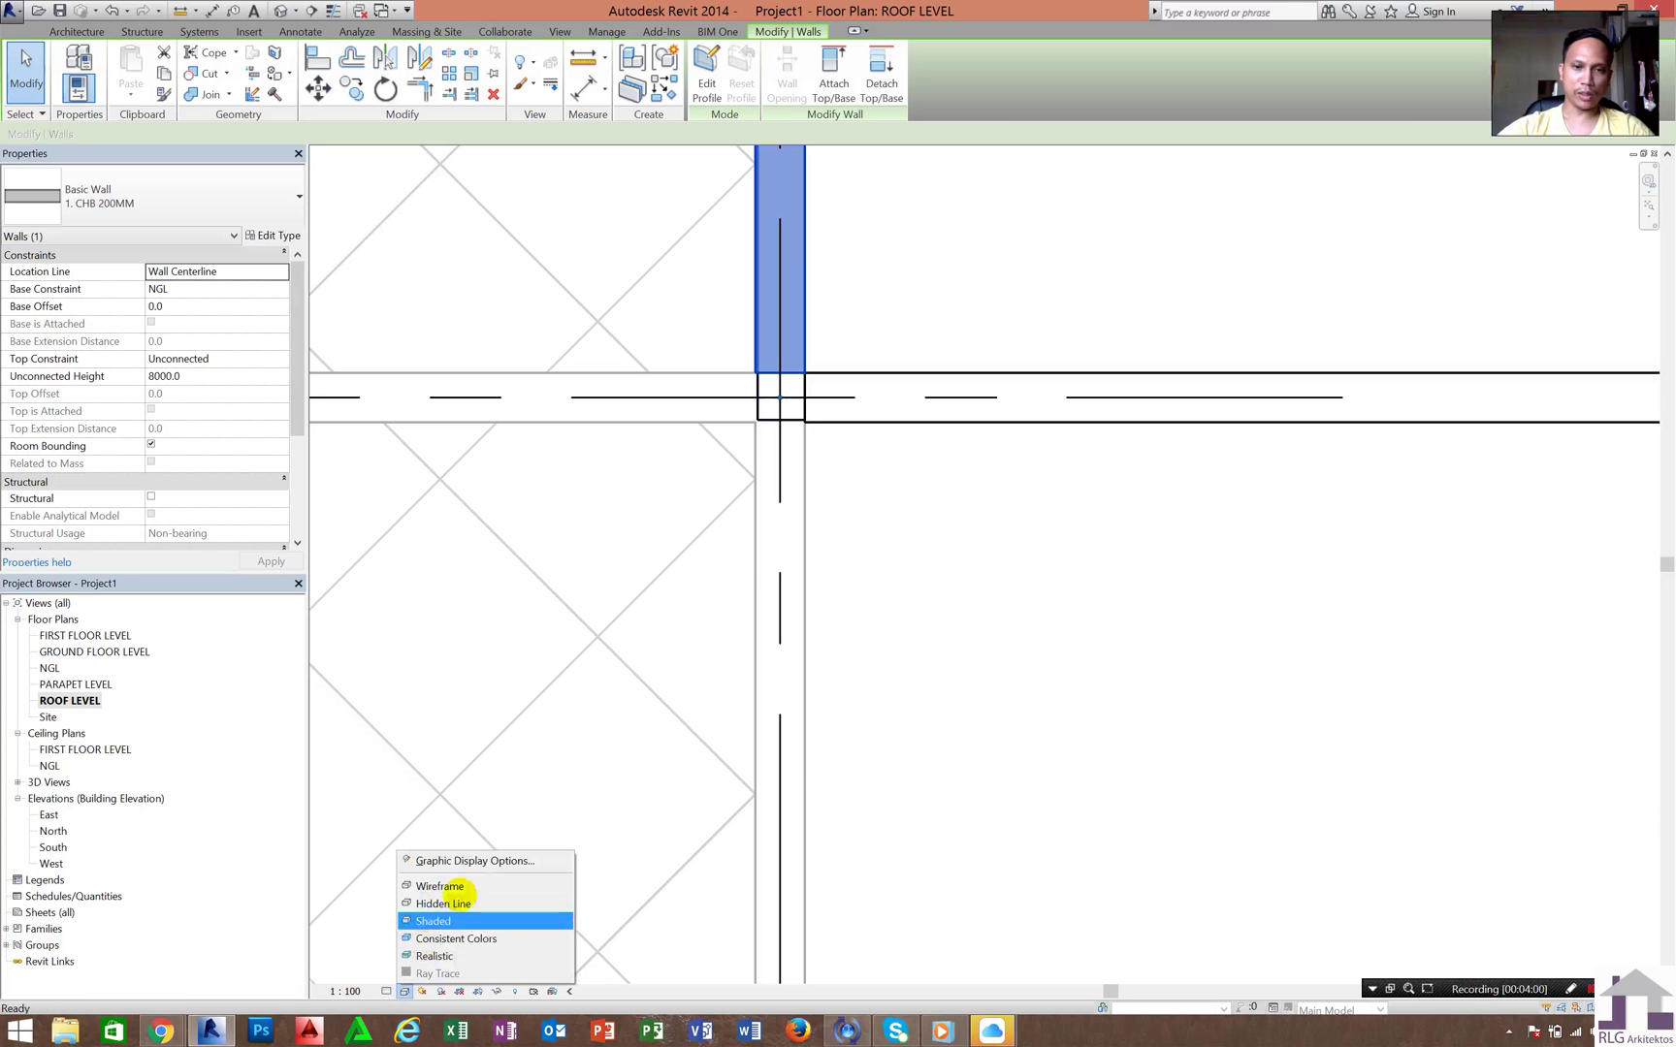
left_click(432, 920)
left_click(824, 350)
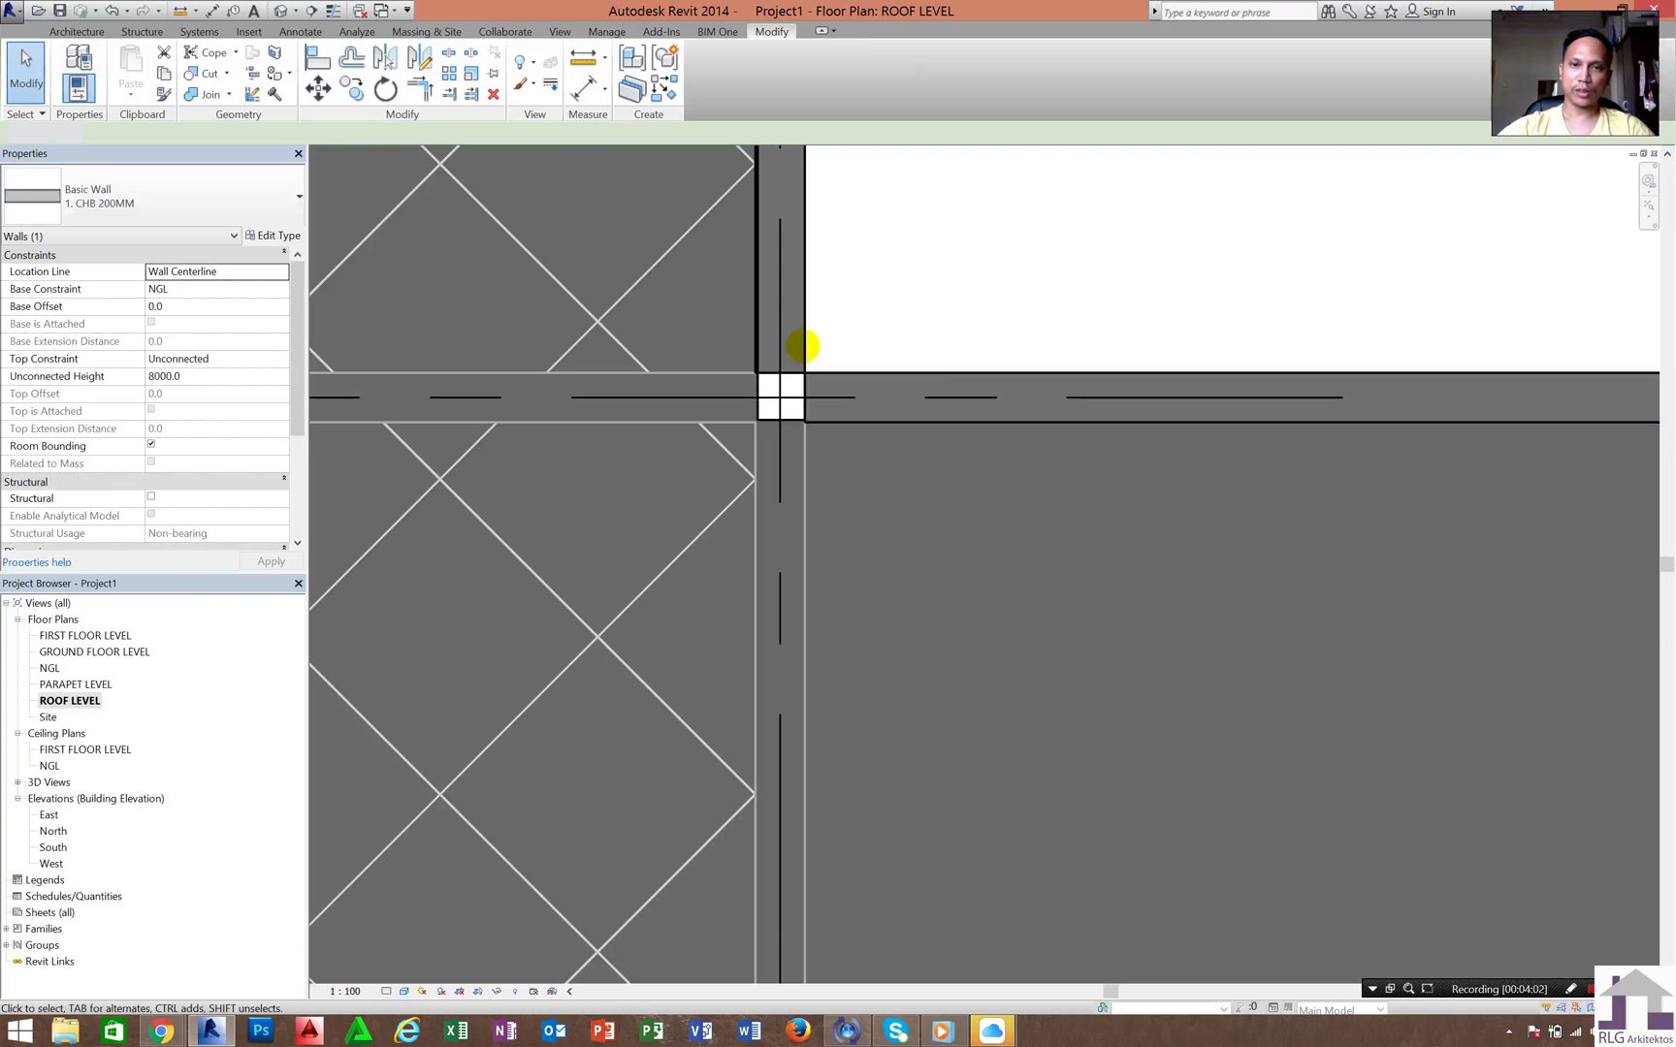
- Stretch the vertical exterior wall's end through the white gap to slightly beyond the horizontal wall's lower face
left_click(779, 361)
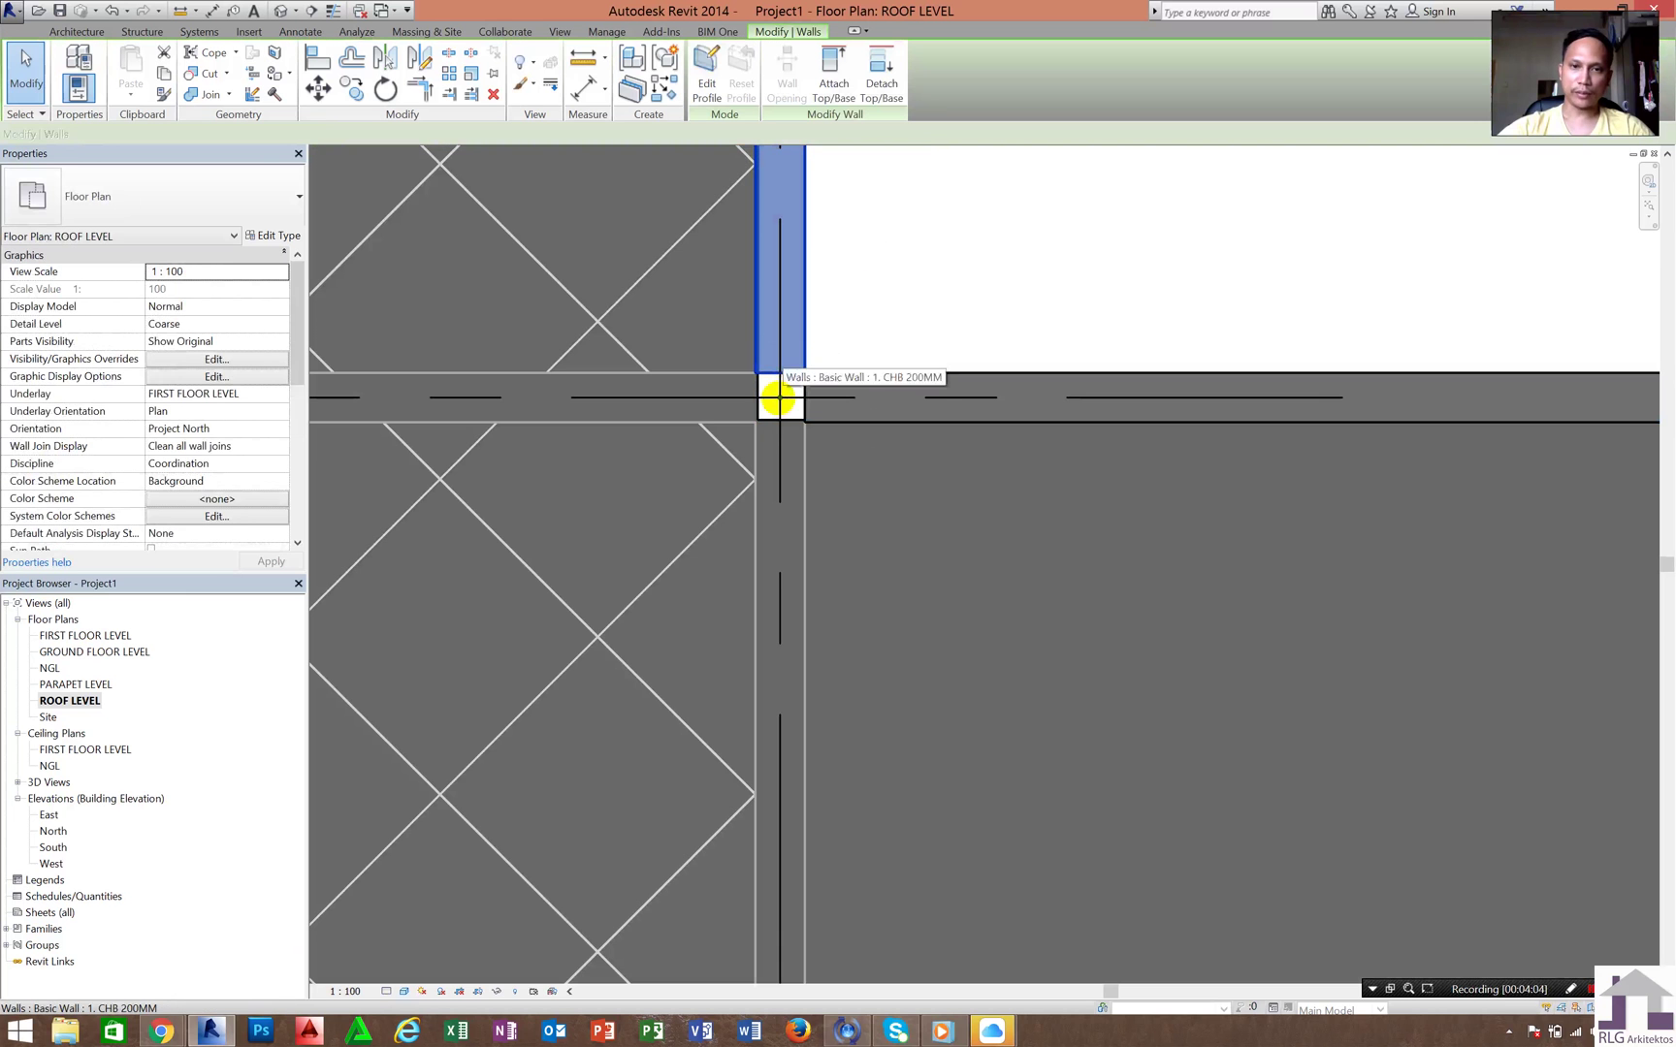
left_click_drag(779, 396, 771, 457)
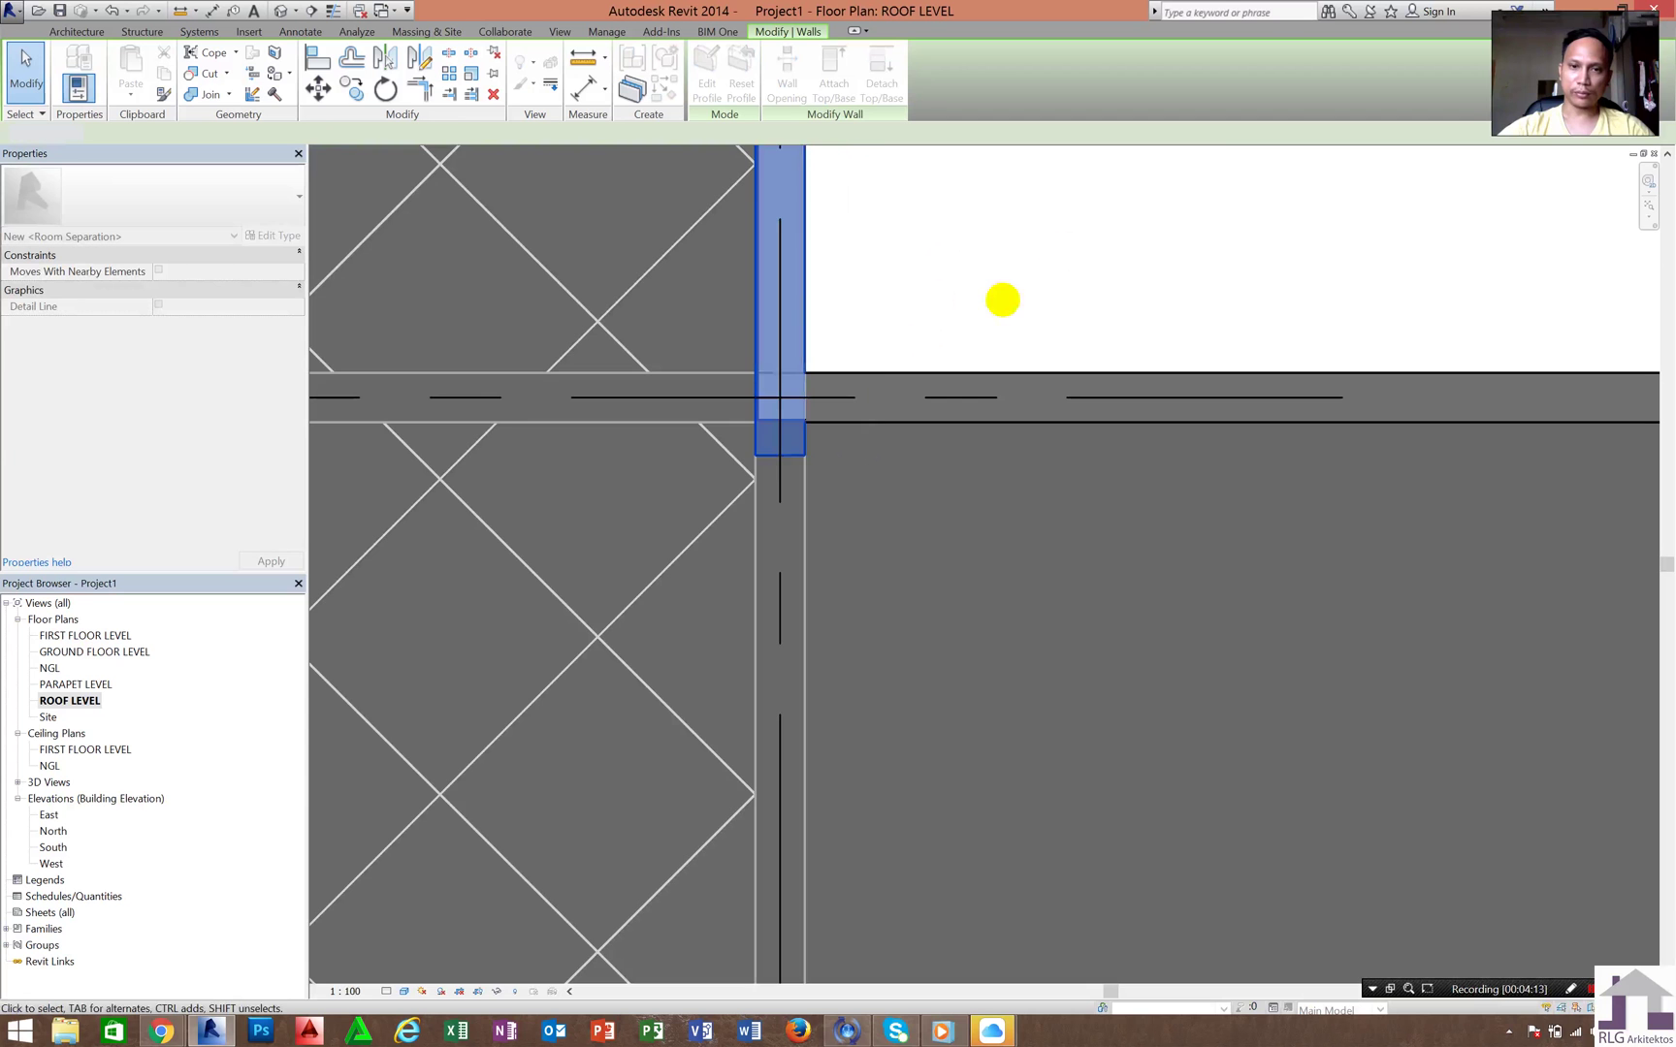
left_click(1002, 300)
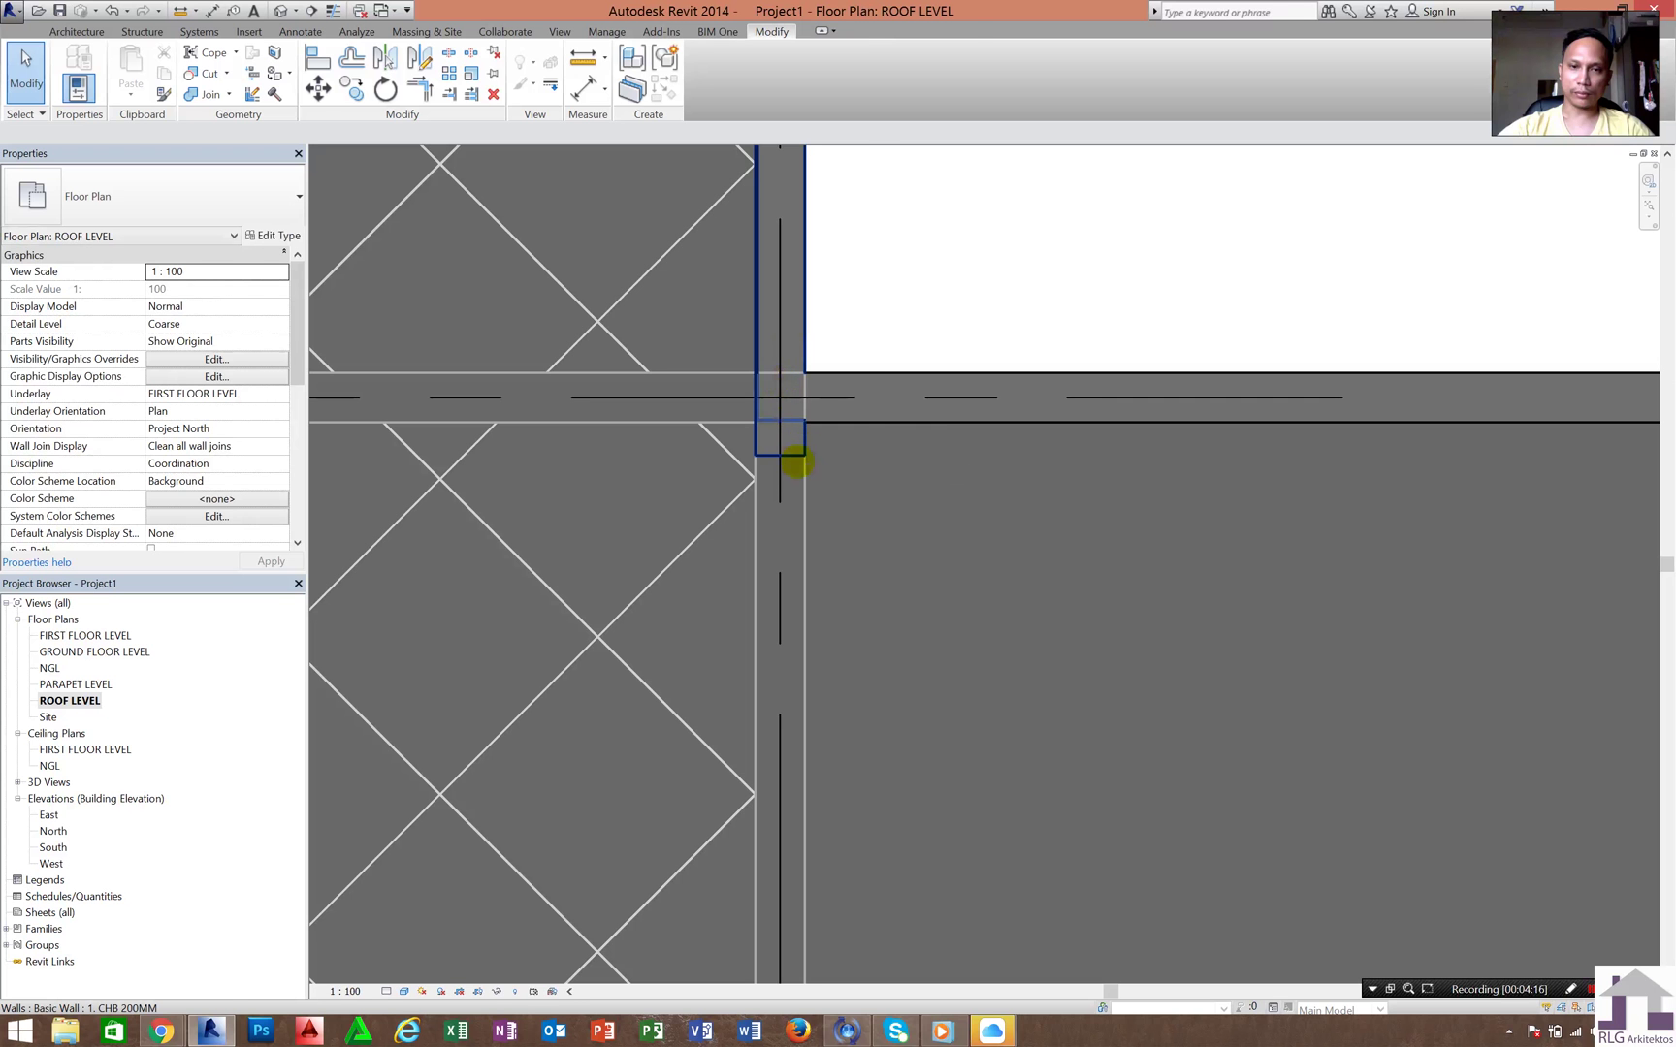
- Pull the vertical exterior wall's end back flush with the lower face of the wing's horizontal wall
left_click(786, 458)
left_click_drag(781, 454, 780, 426)
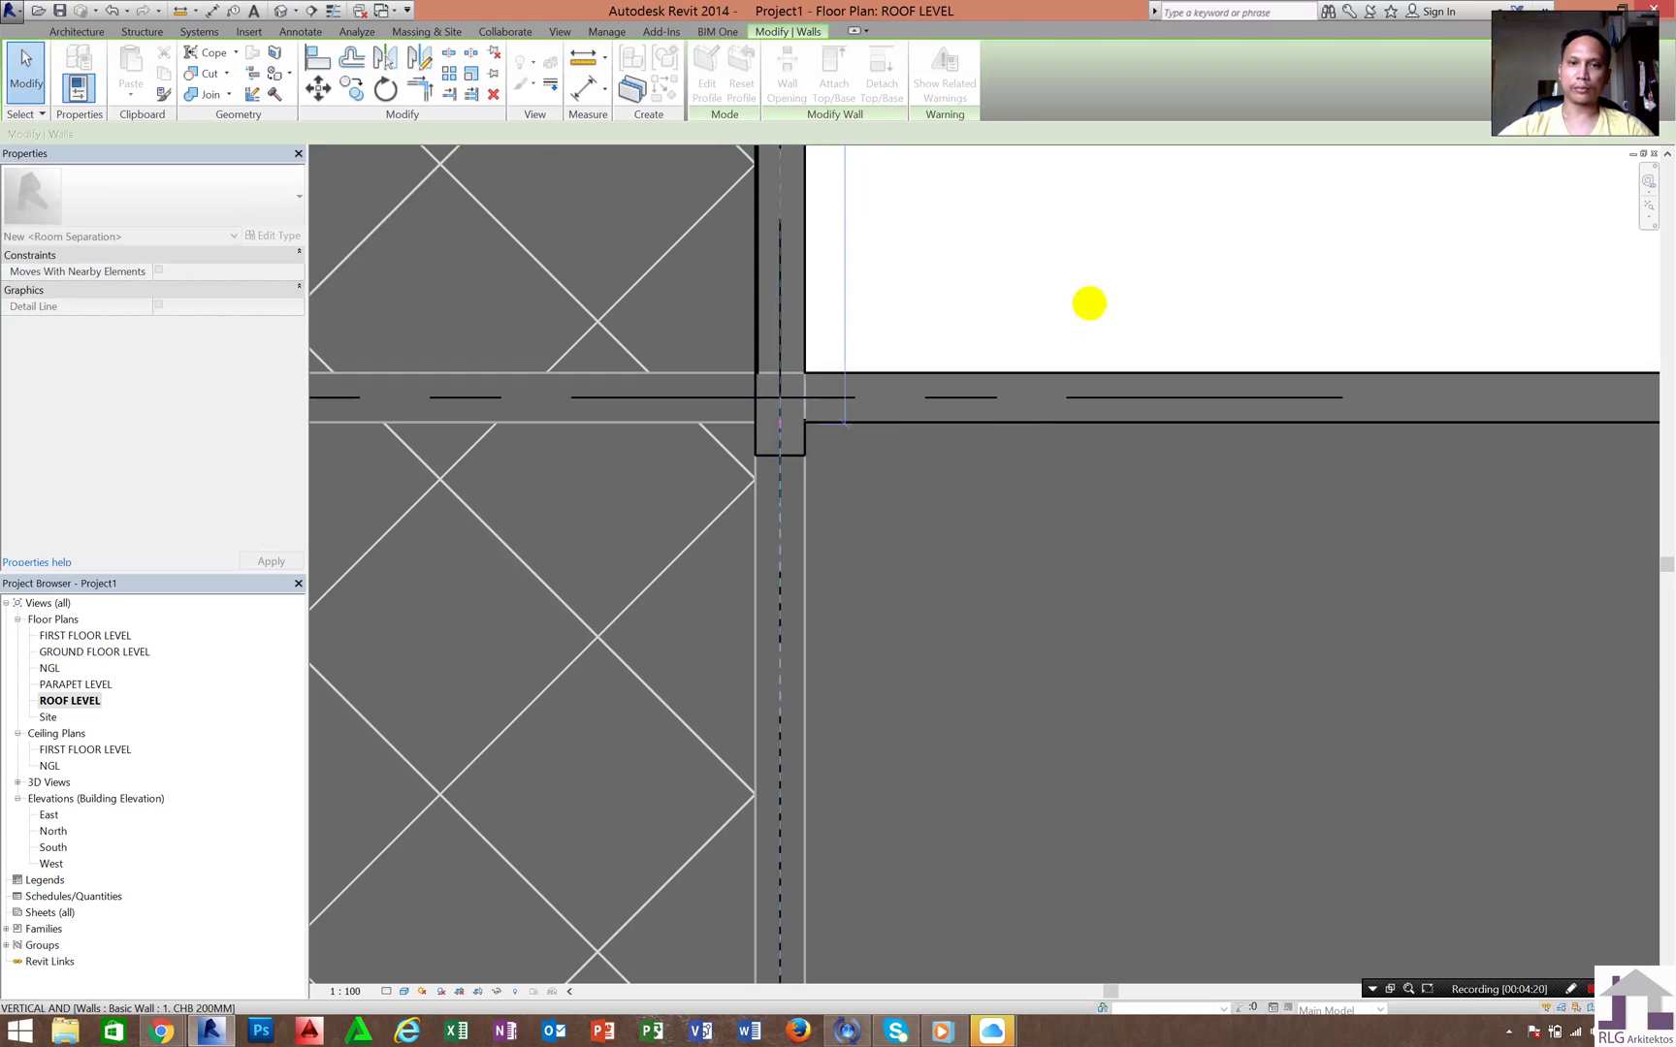
left_click(959, 234)
scroll(919, 331, "down", 1)
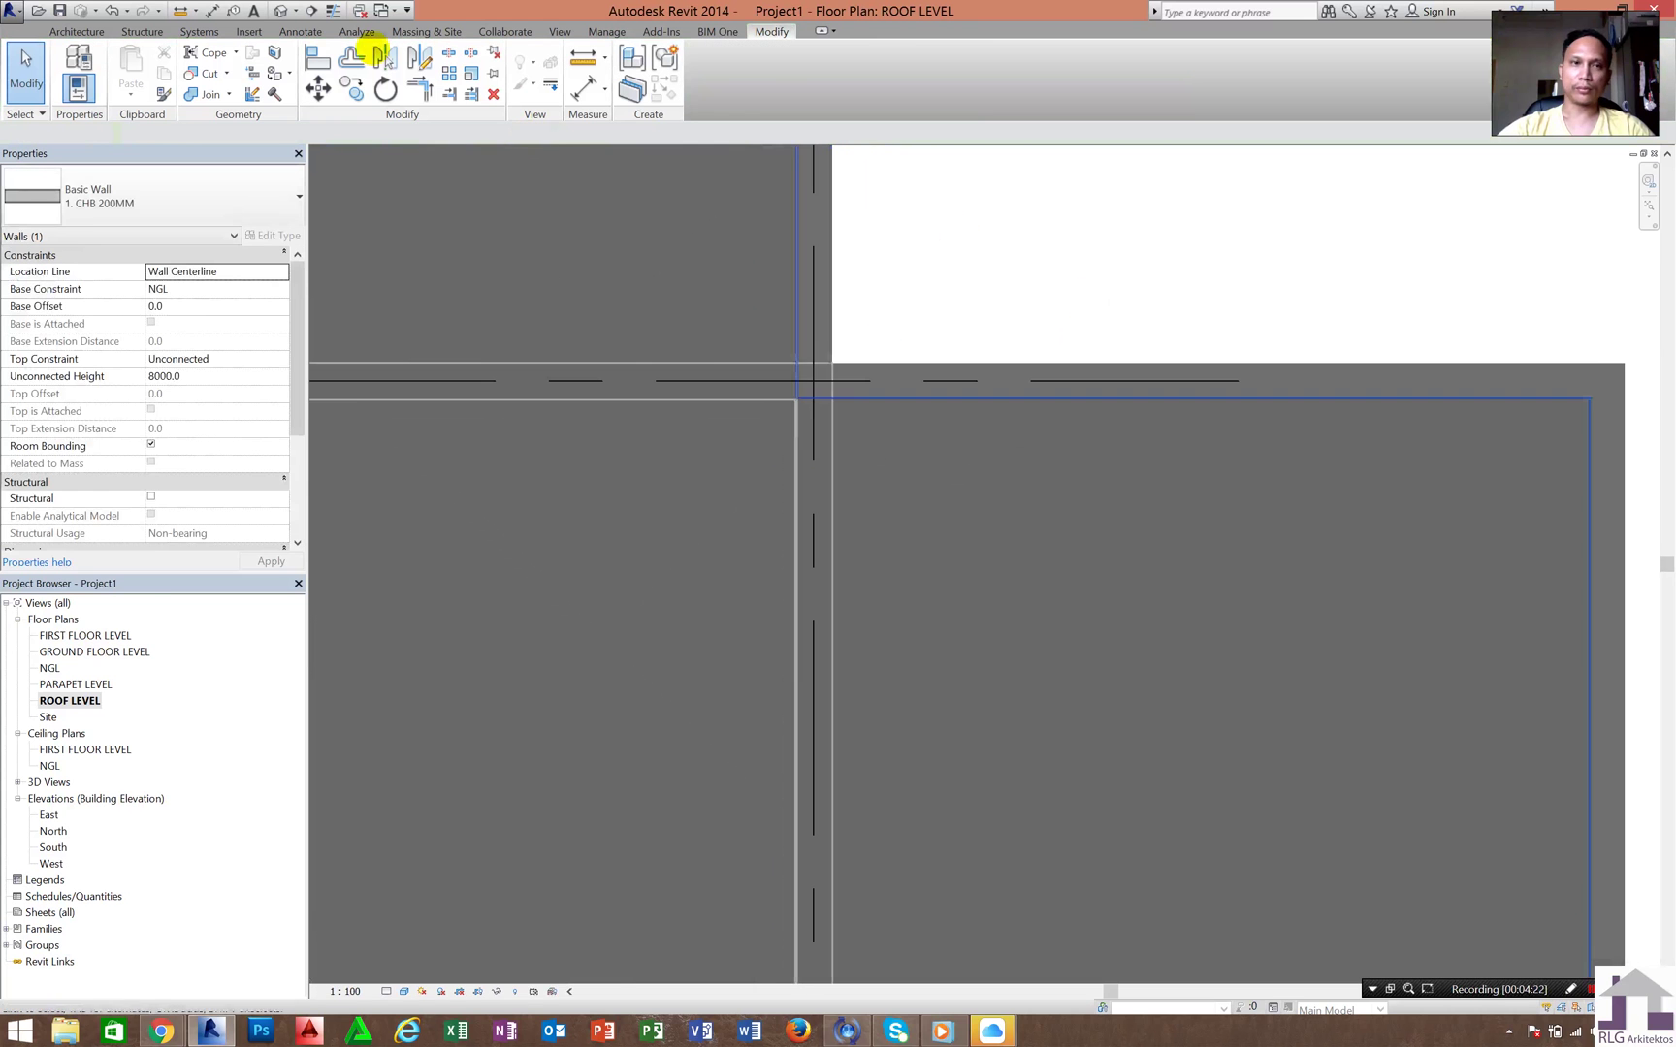
- Check the inner parapet corner and the whole roof outline in the 3D view
left_click(280, 10)
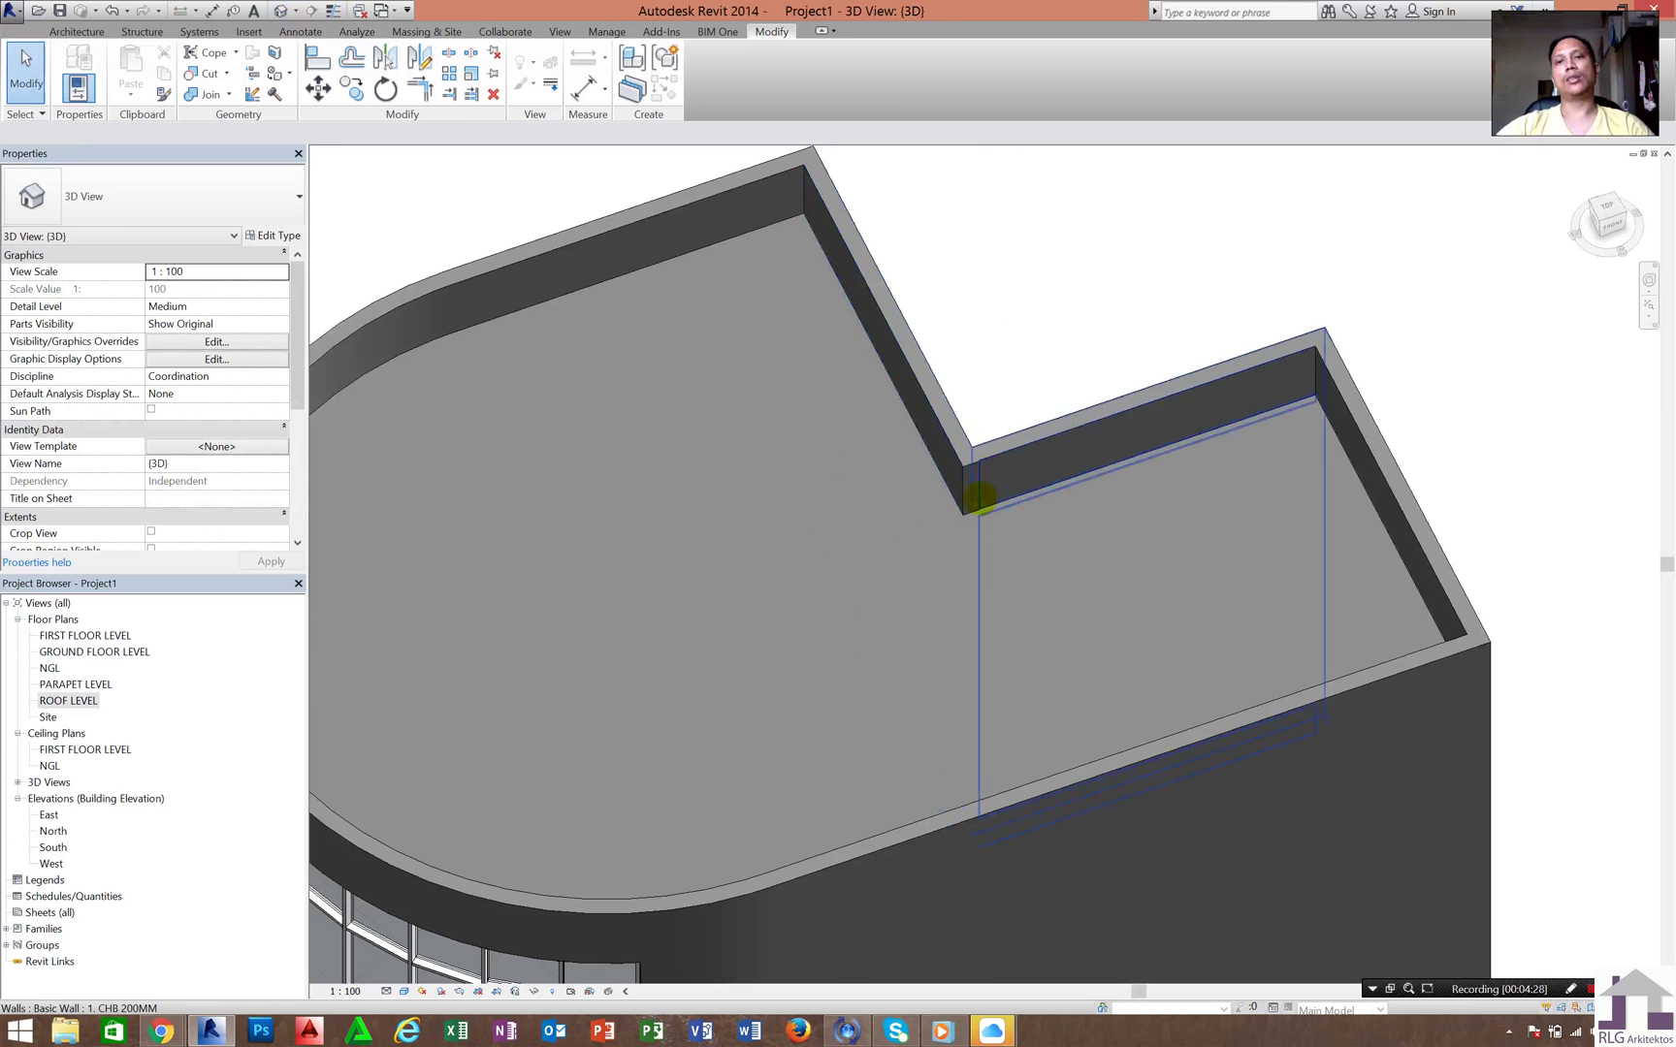
scroll(975, 500, "down", 3)
scroll(970, 544, "up", 3)
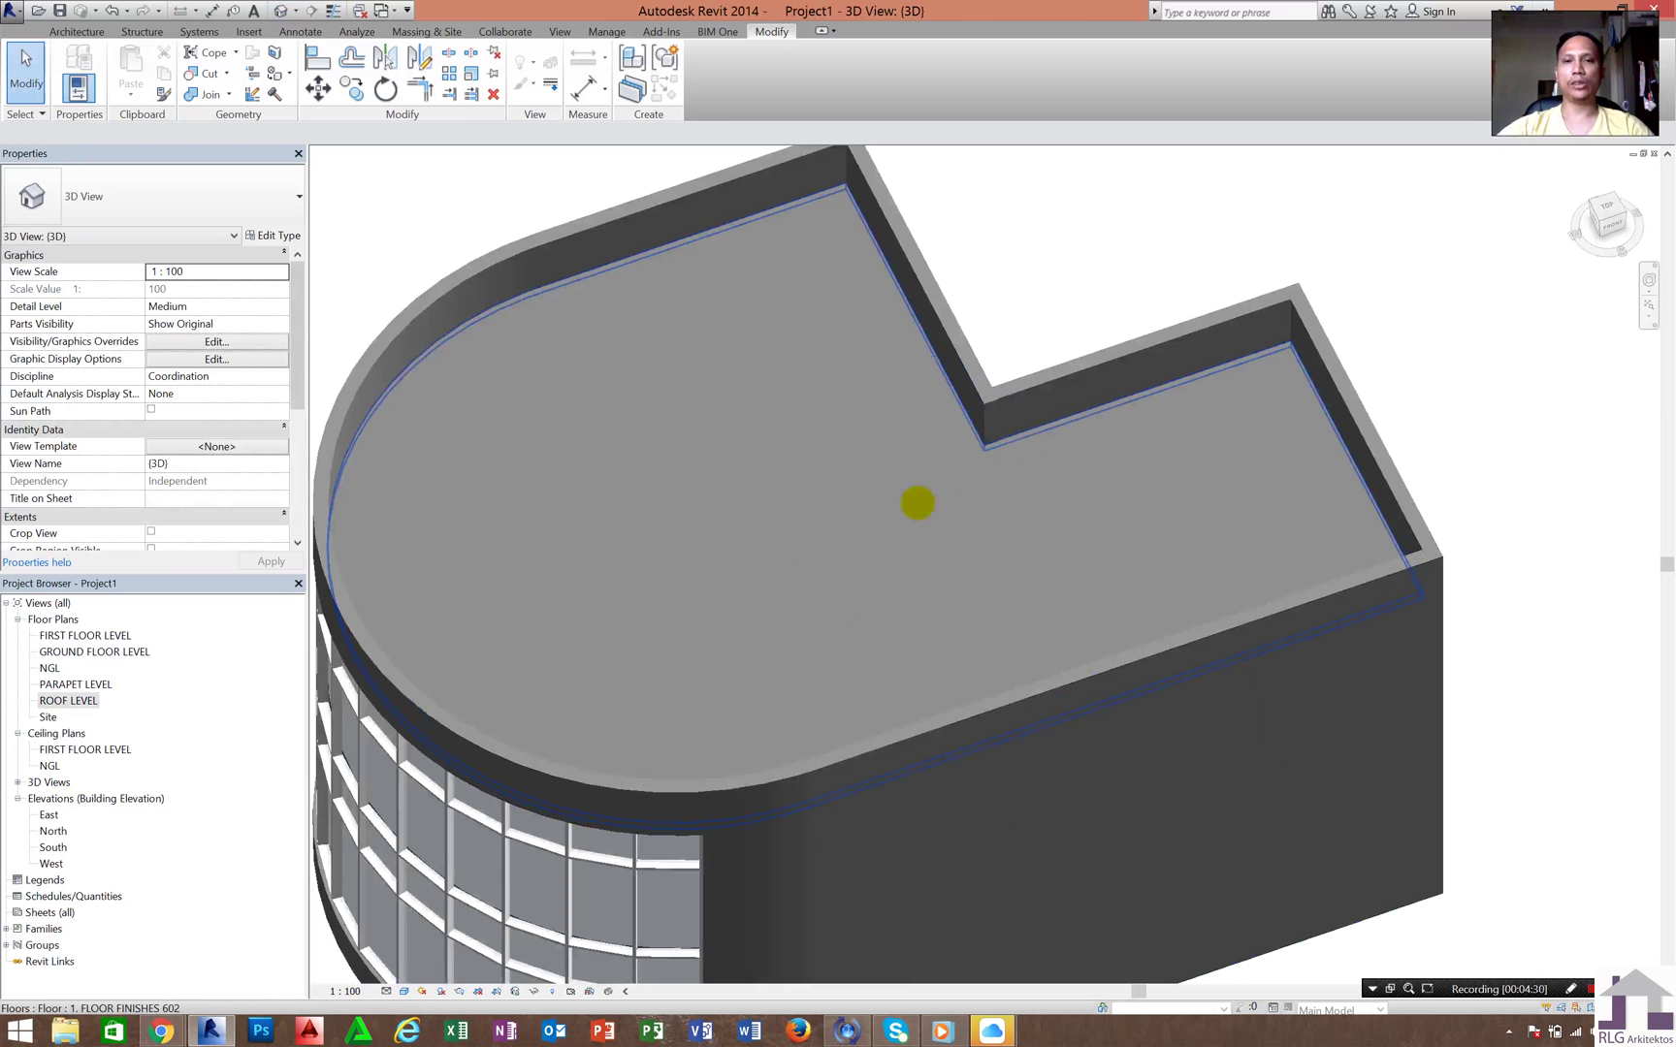
scroll(514, 163, "up", 1)
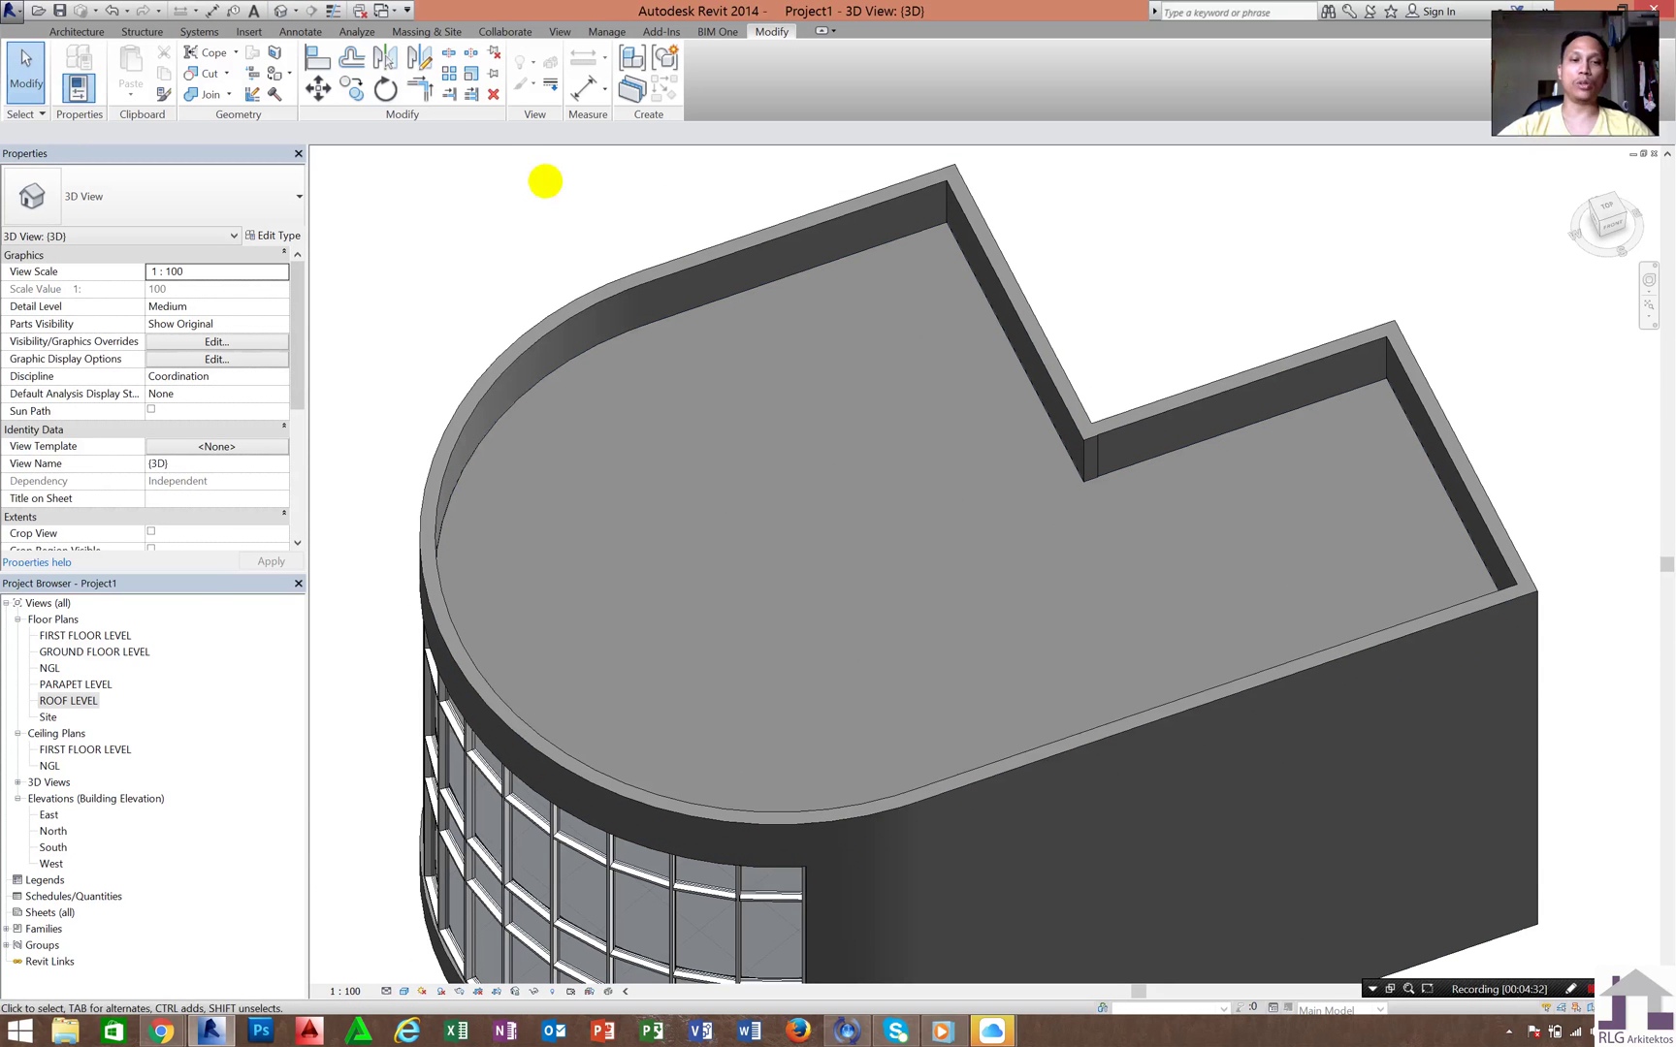